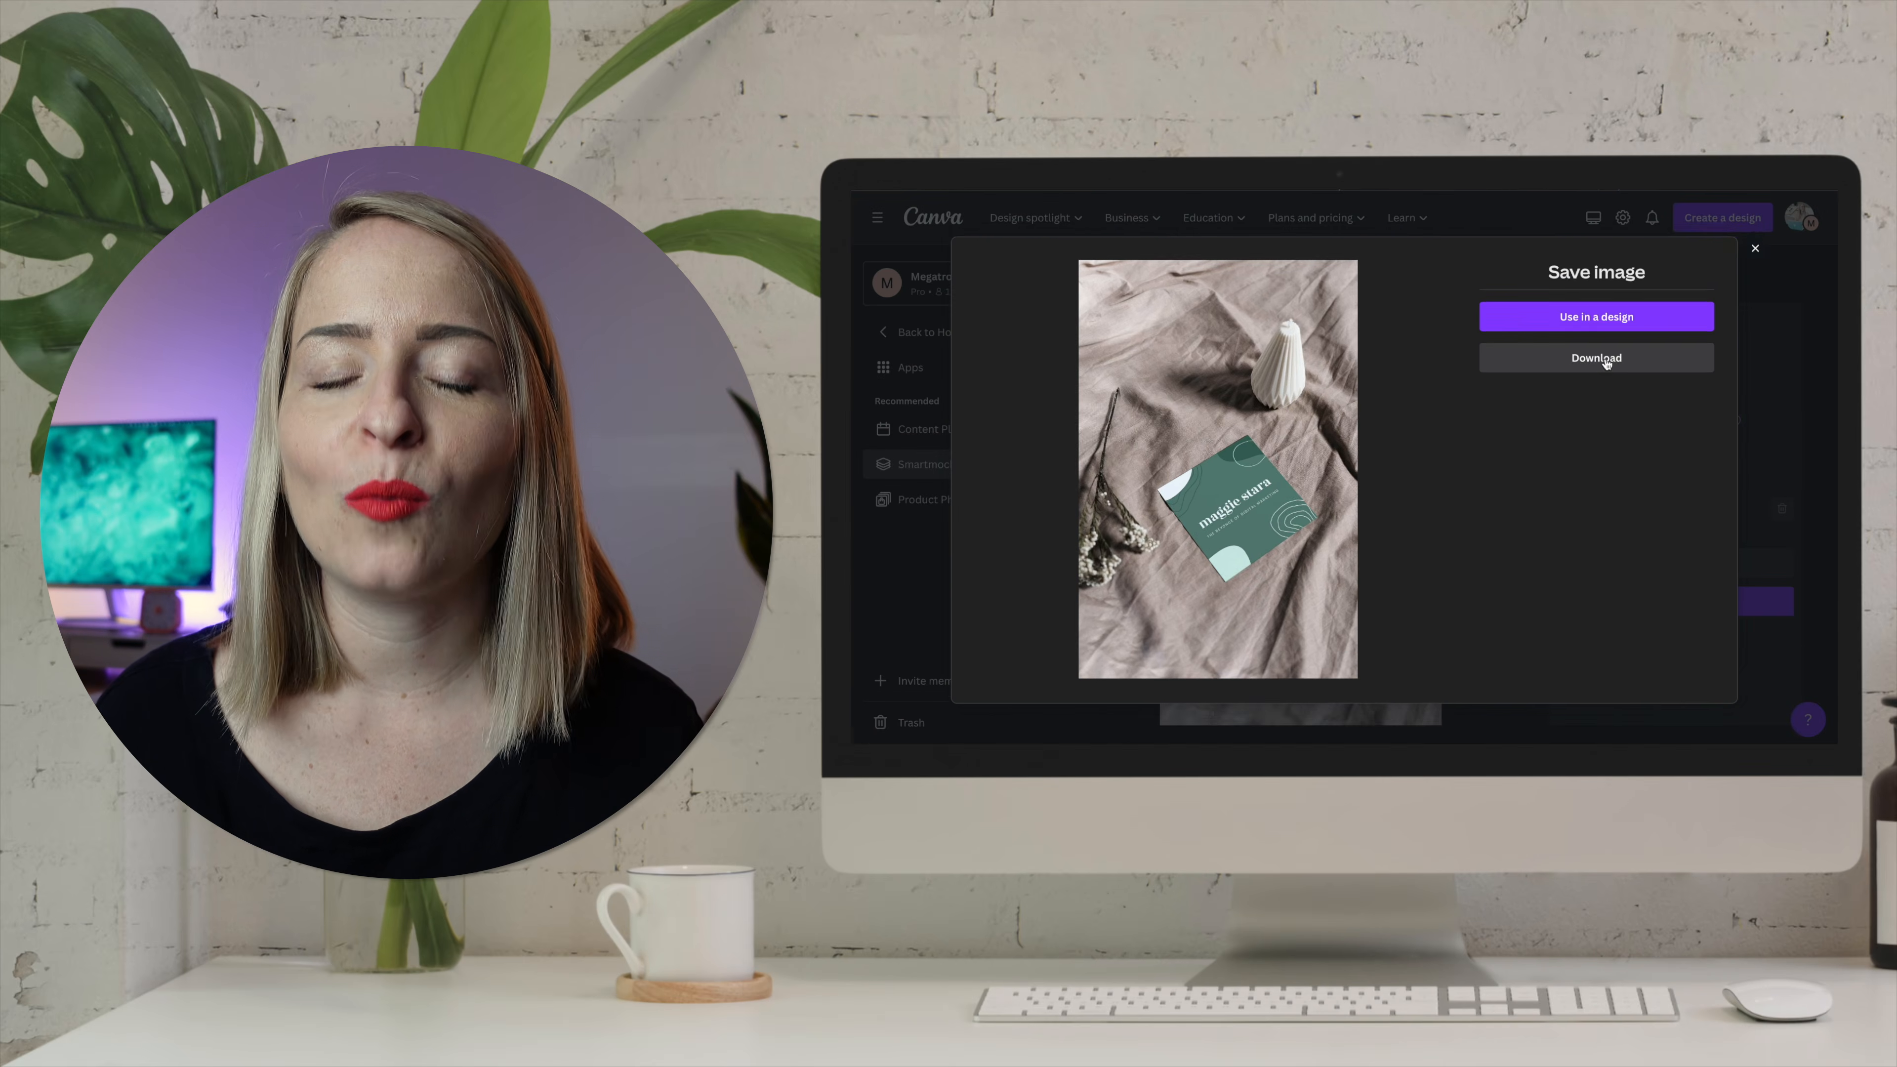
pyautogui.click(1602, 357)
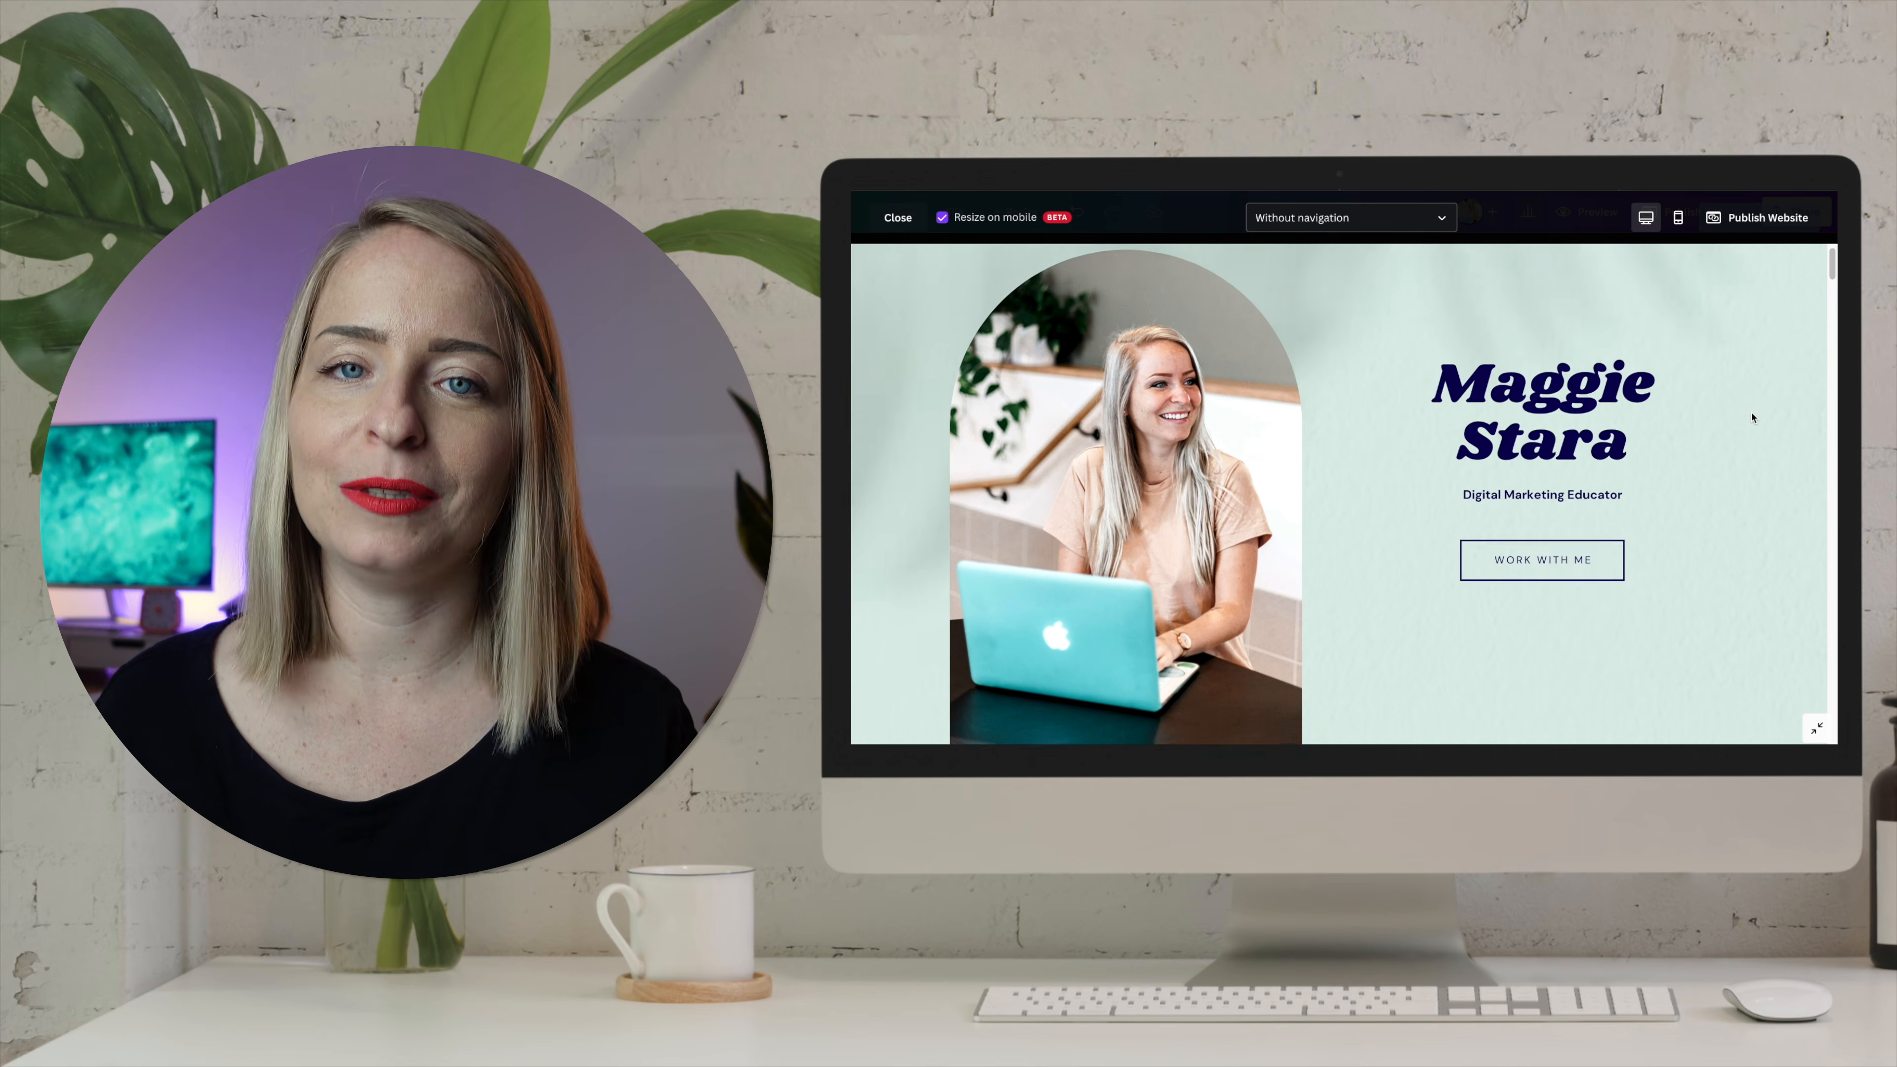
pyautogui.scroll(-5, 1750, 415)
pyautogui.scroll(-8, 1753, 417)
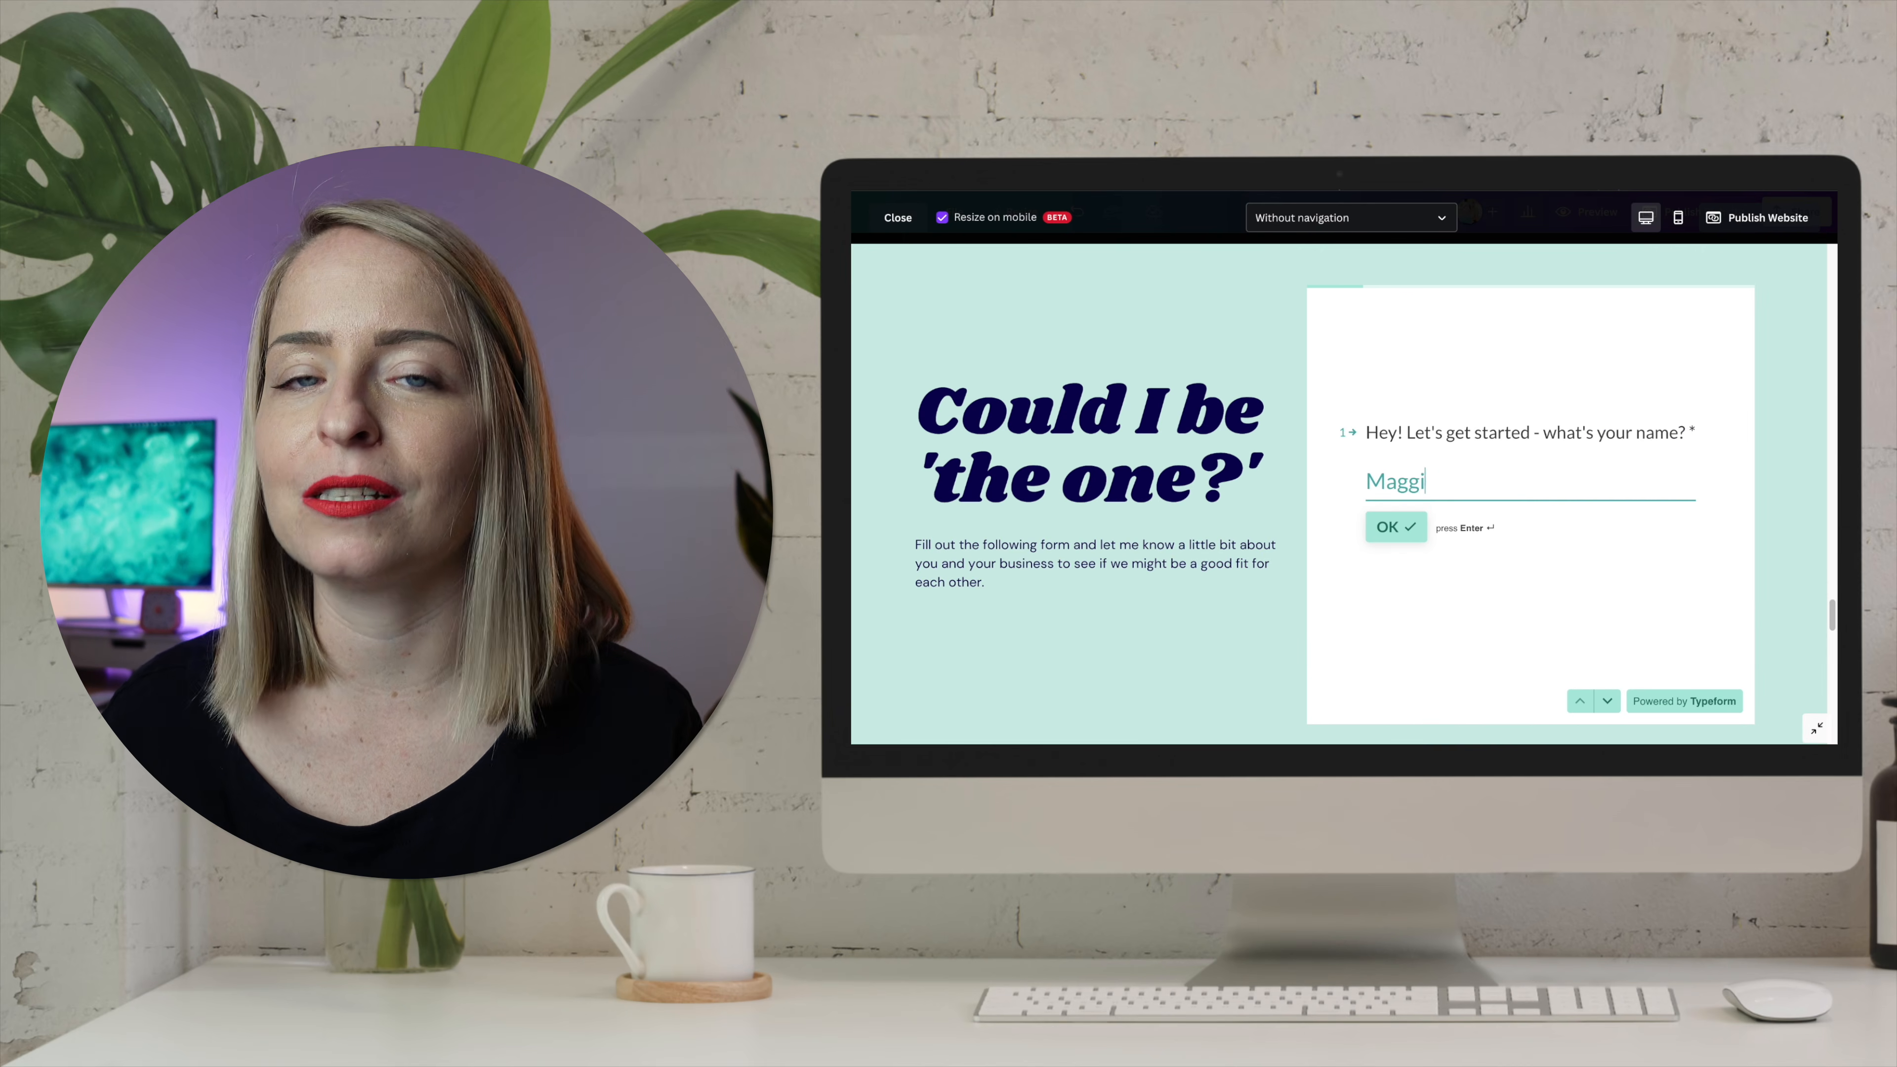
pyautogui.press('Return')
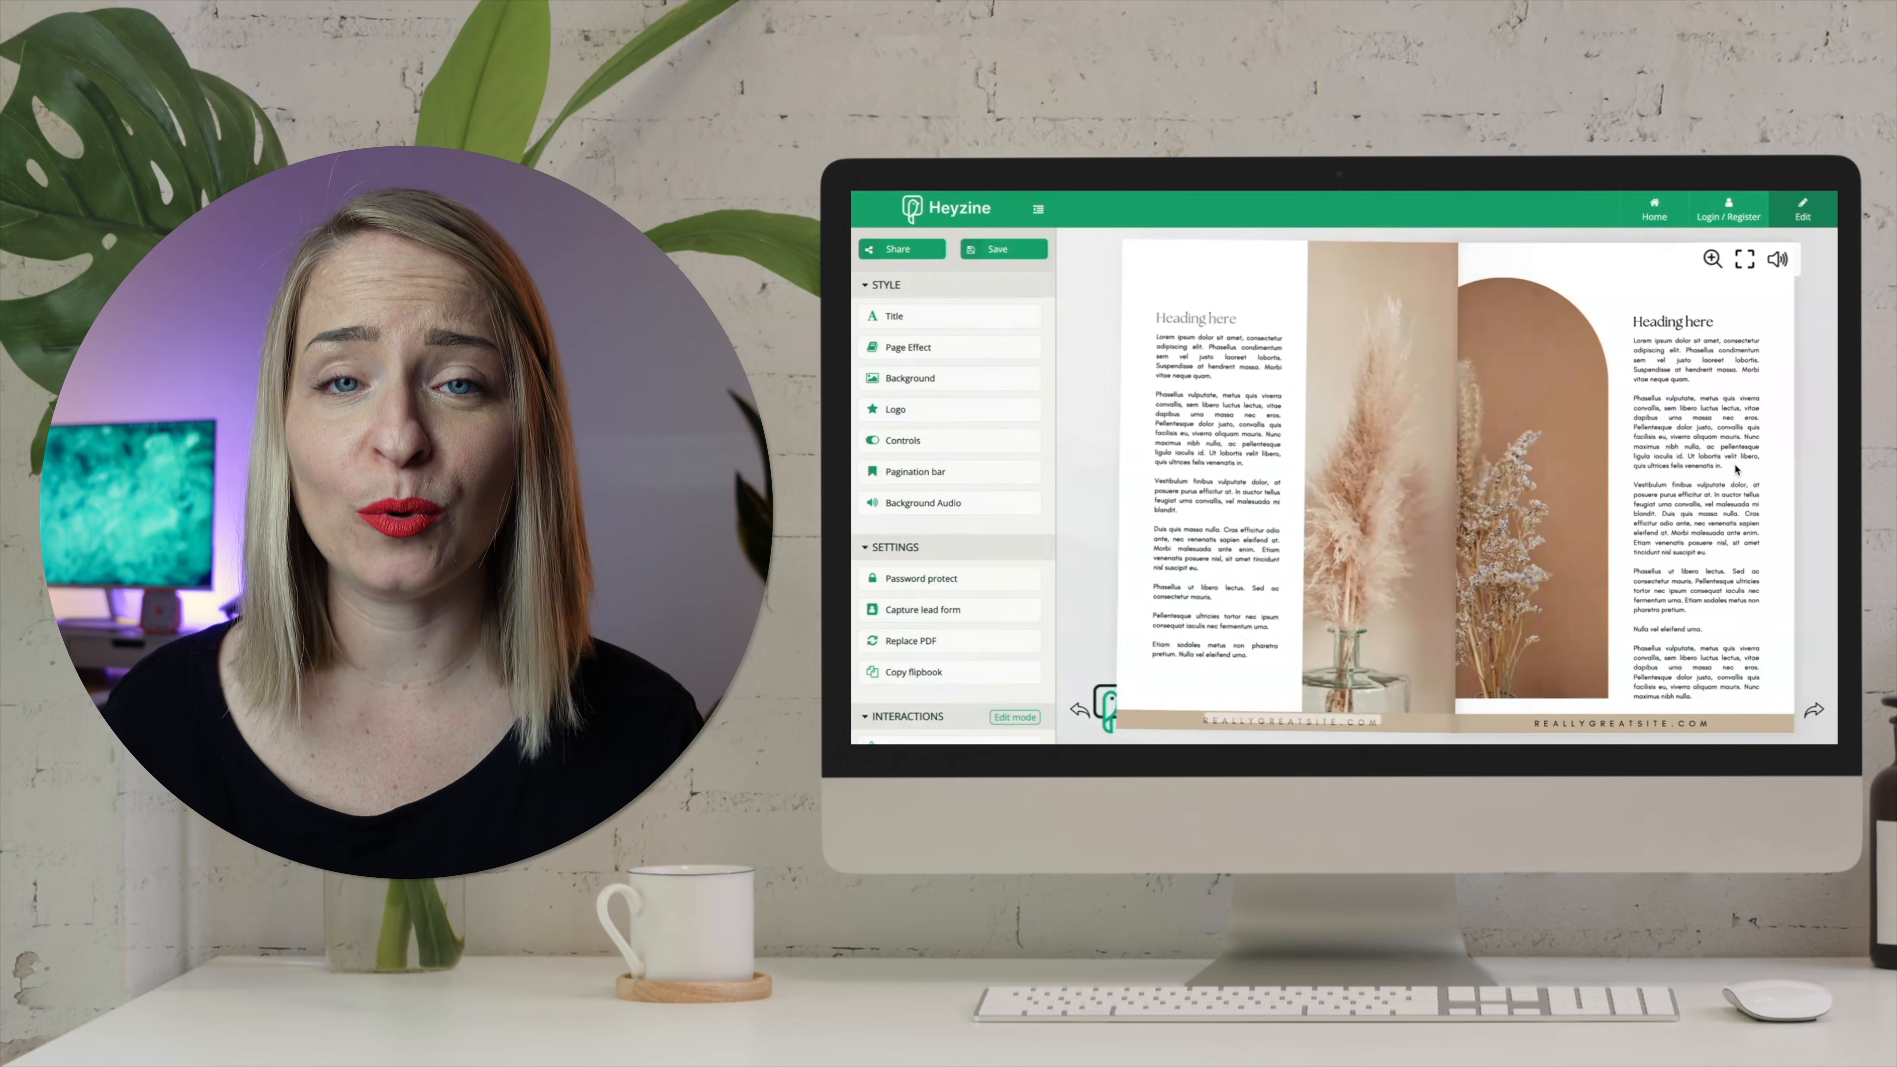
pyautogui.click(1736, 469)
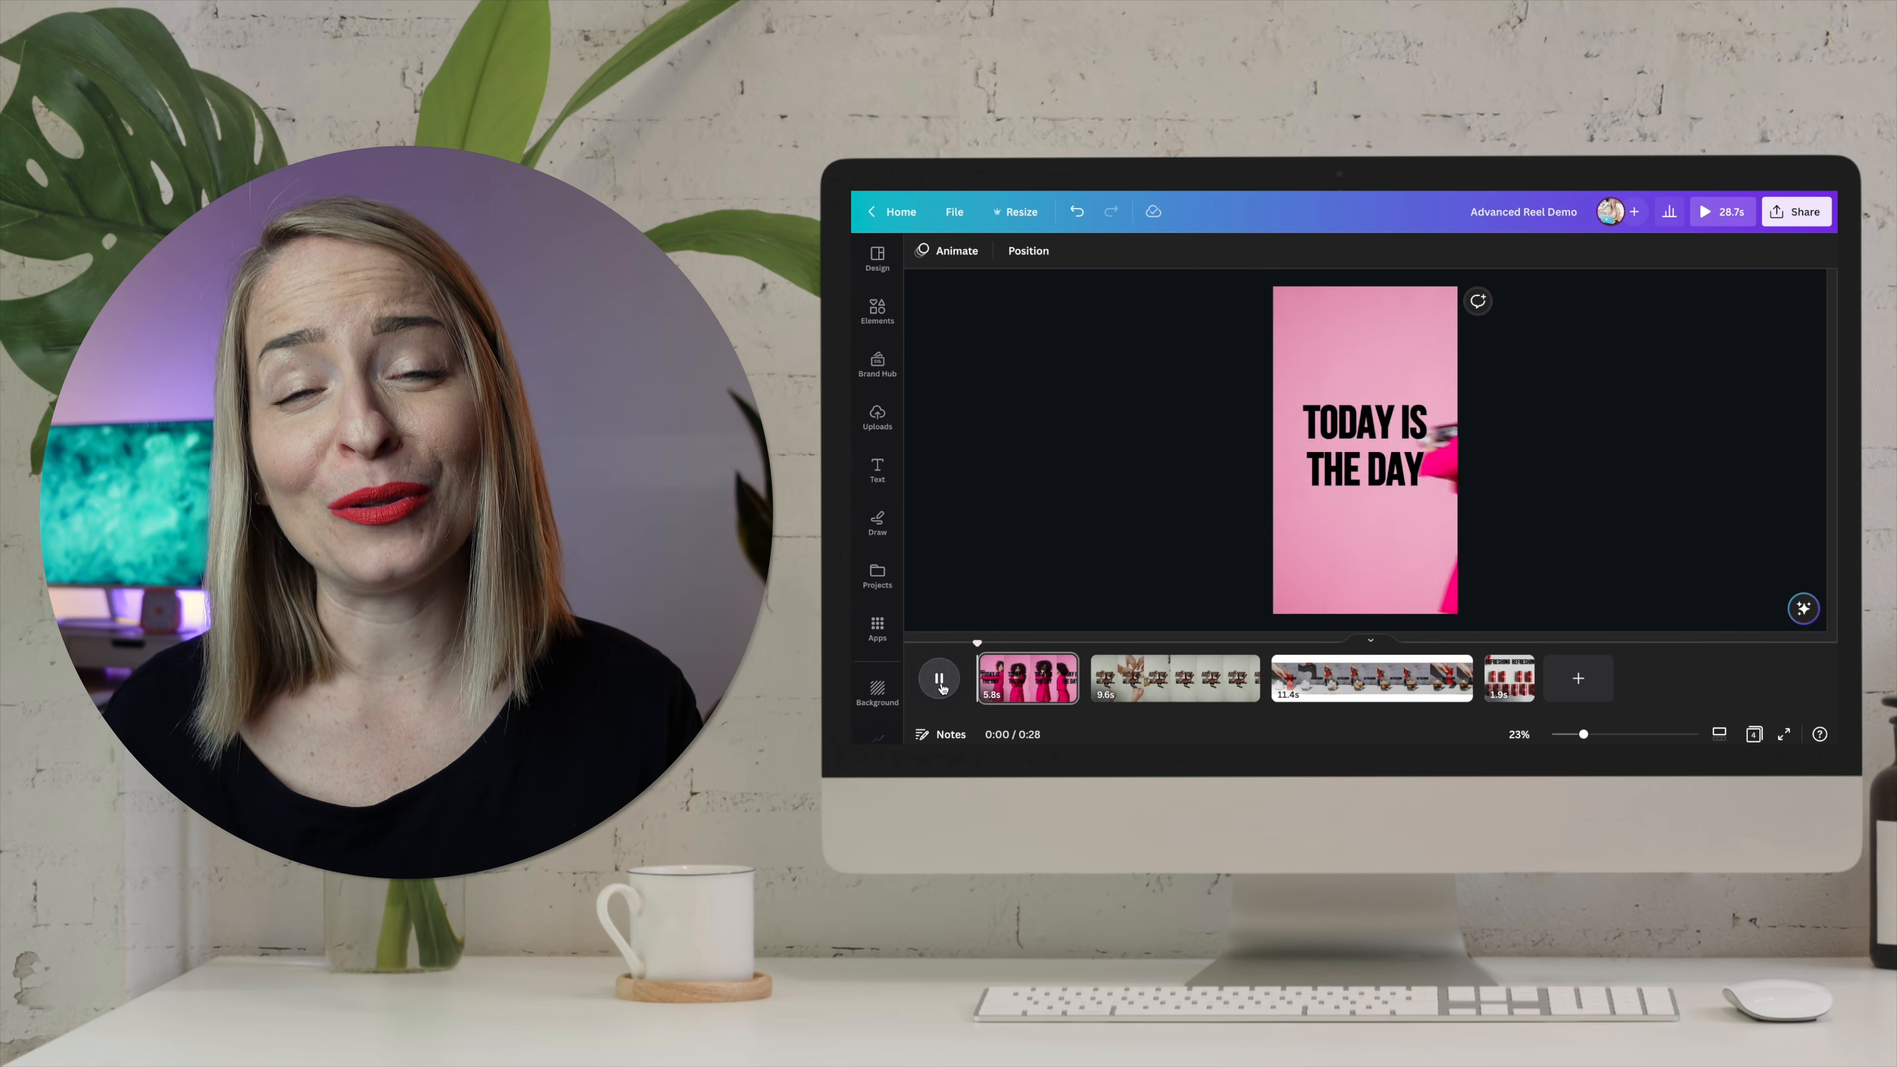
pyautogui.click(940, 678)
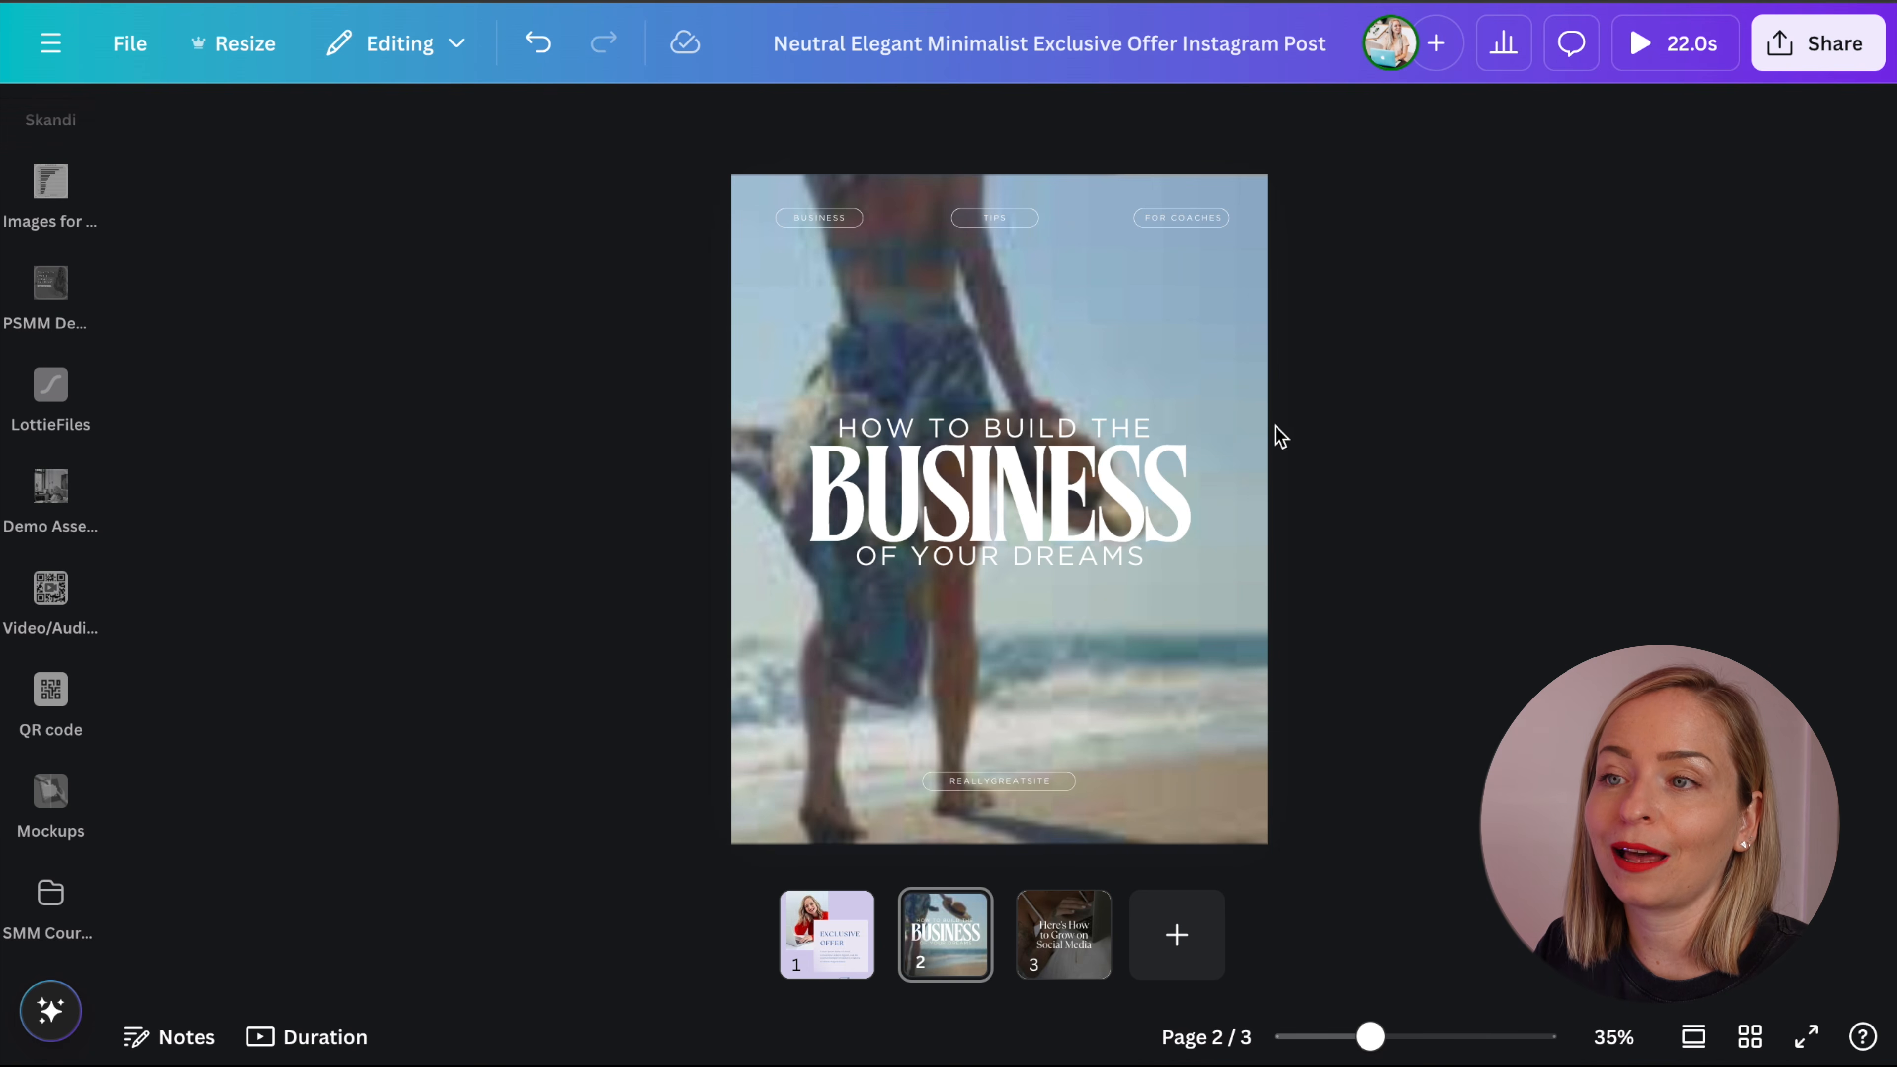
# - Mute the beach background video on page 2 by setting its volume to 0
pyautogui.click(1113, 343)
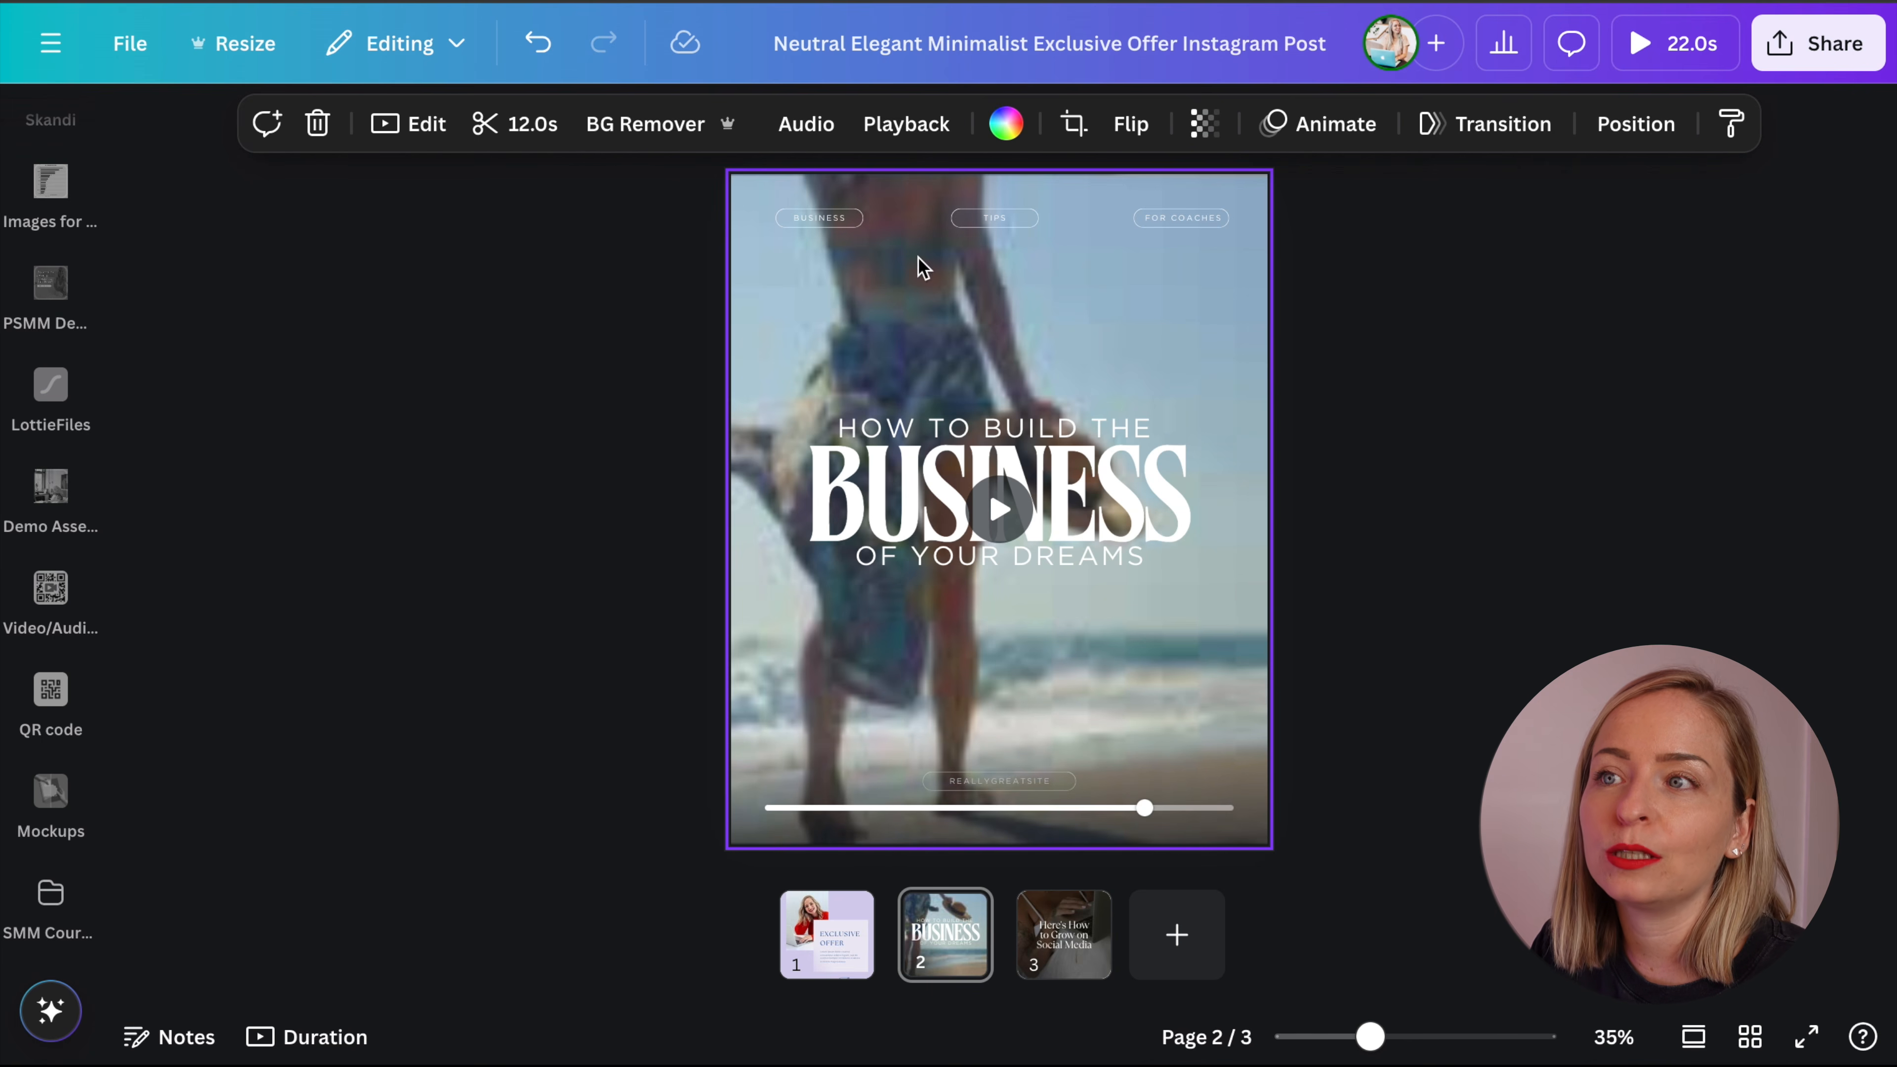
pyautogui.click(805, 124)
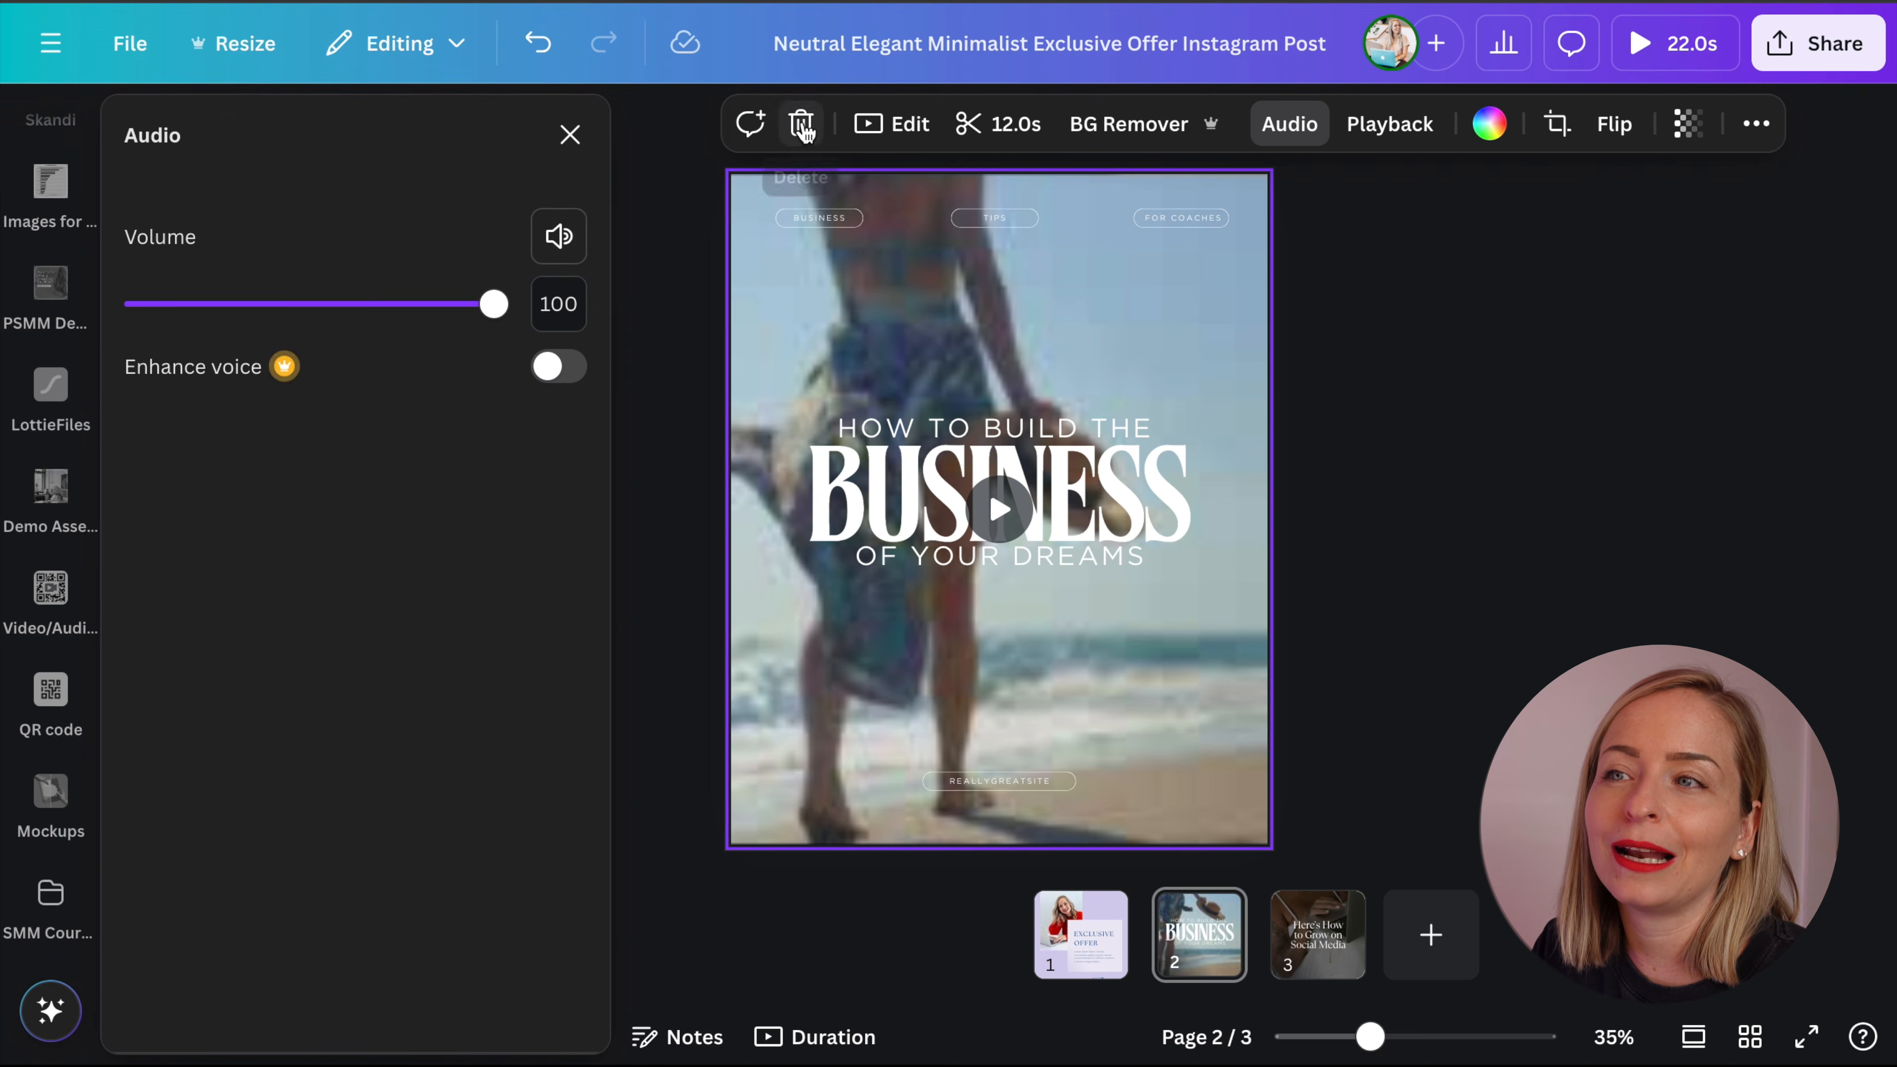
pyautogui.click(558, 236)
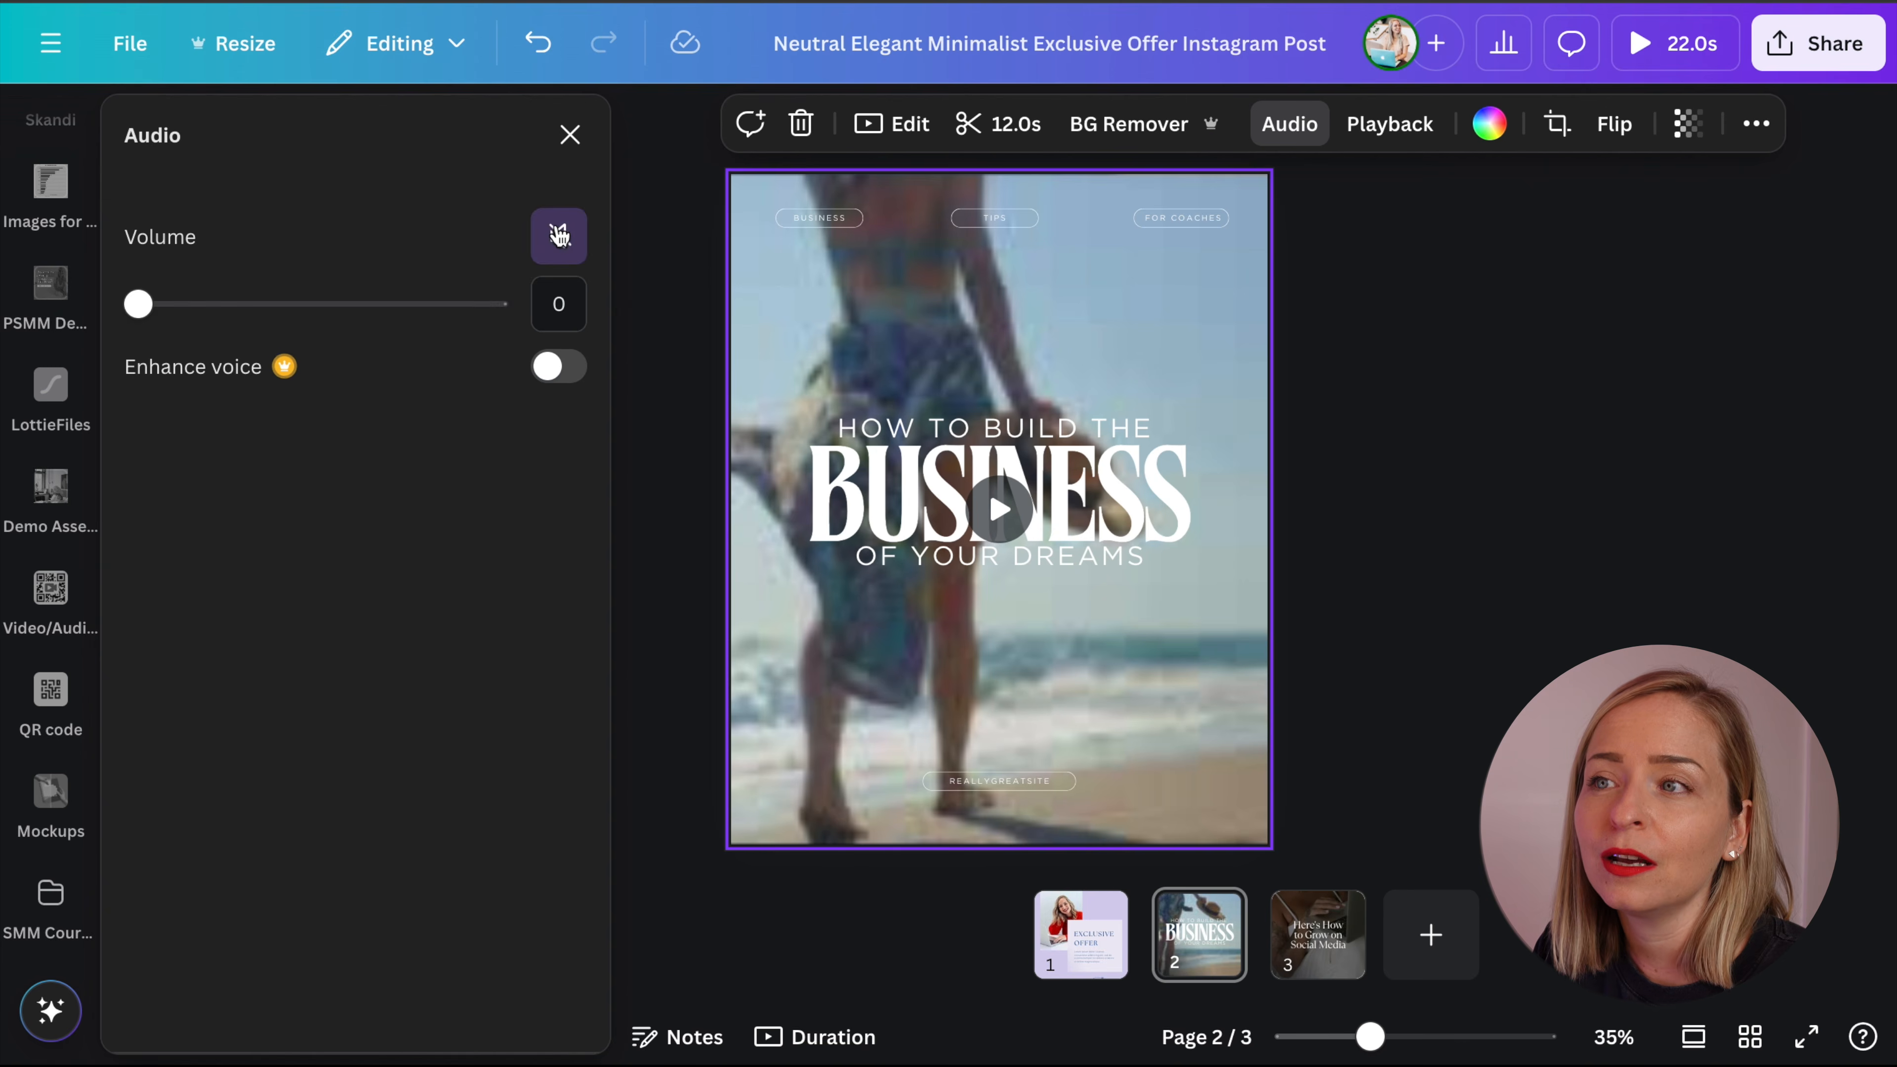
pyautogui.click(1429, 316)
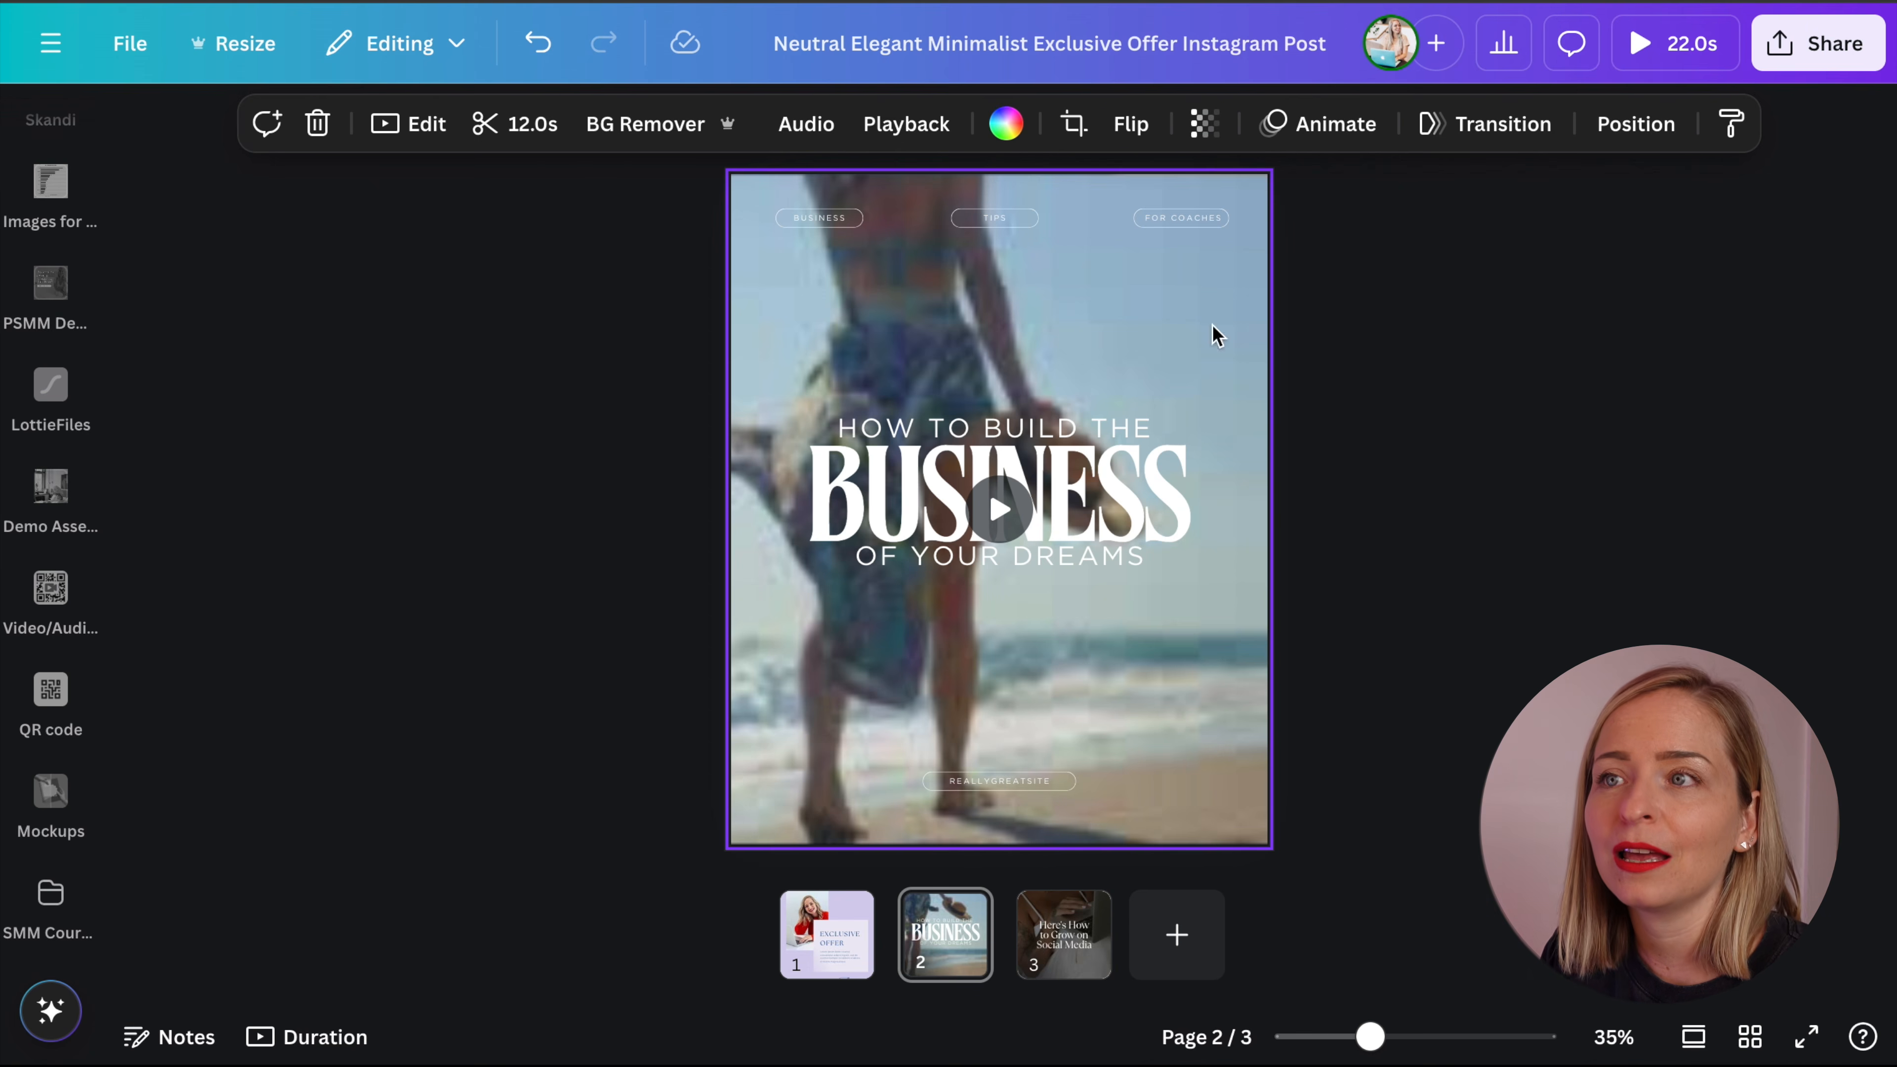
# - Check the trim range of page 2's background video, keep the full 12.0 s clip and deselect the video
pyautogui.click(536, 124)
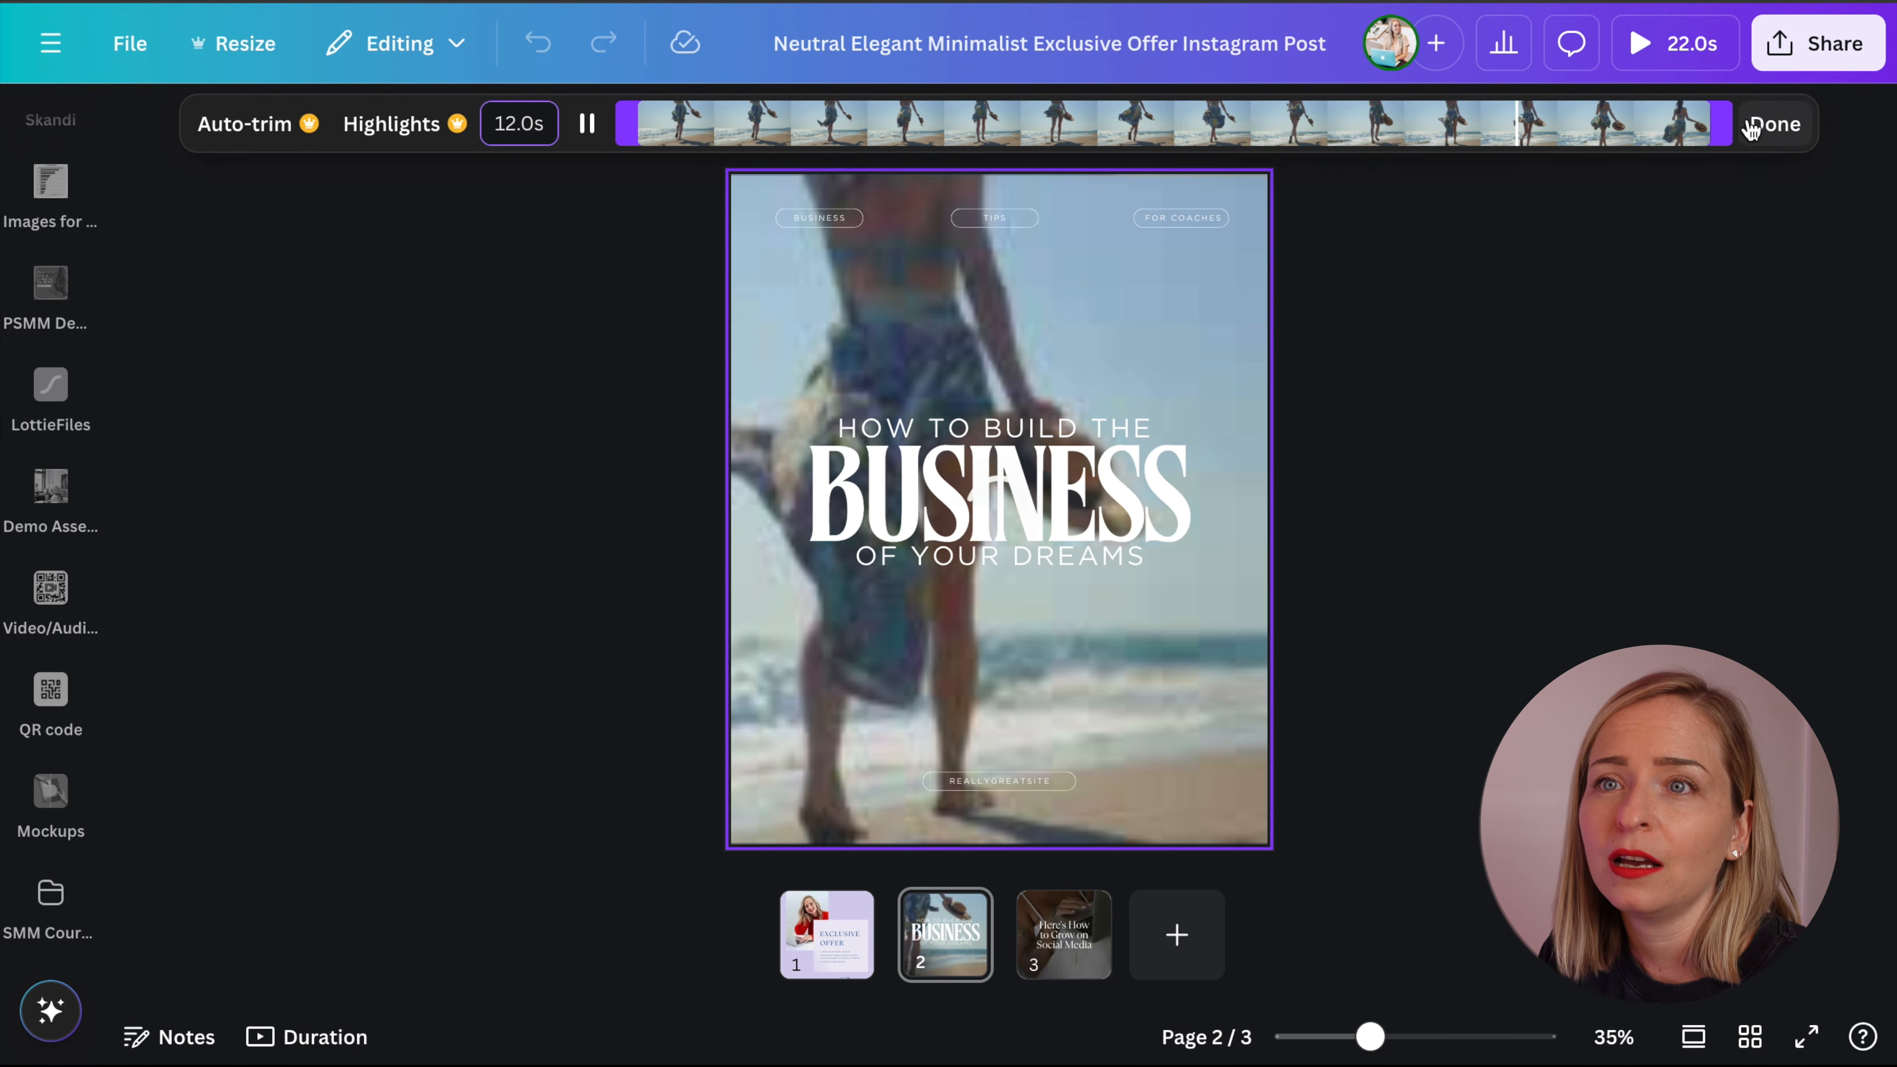
pyautogui.moveTo(1722, 124)
pyautogui.mouseDown()
pyautogui.moveTo(1400, 124)
pyautogui.moveTo(1714, 124)
pyautogui.mouseUp()
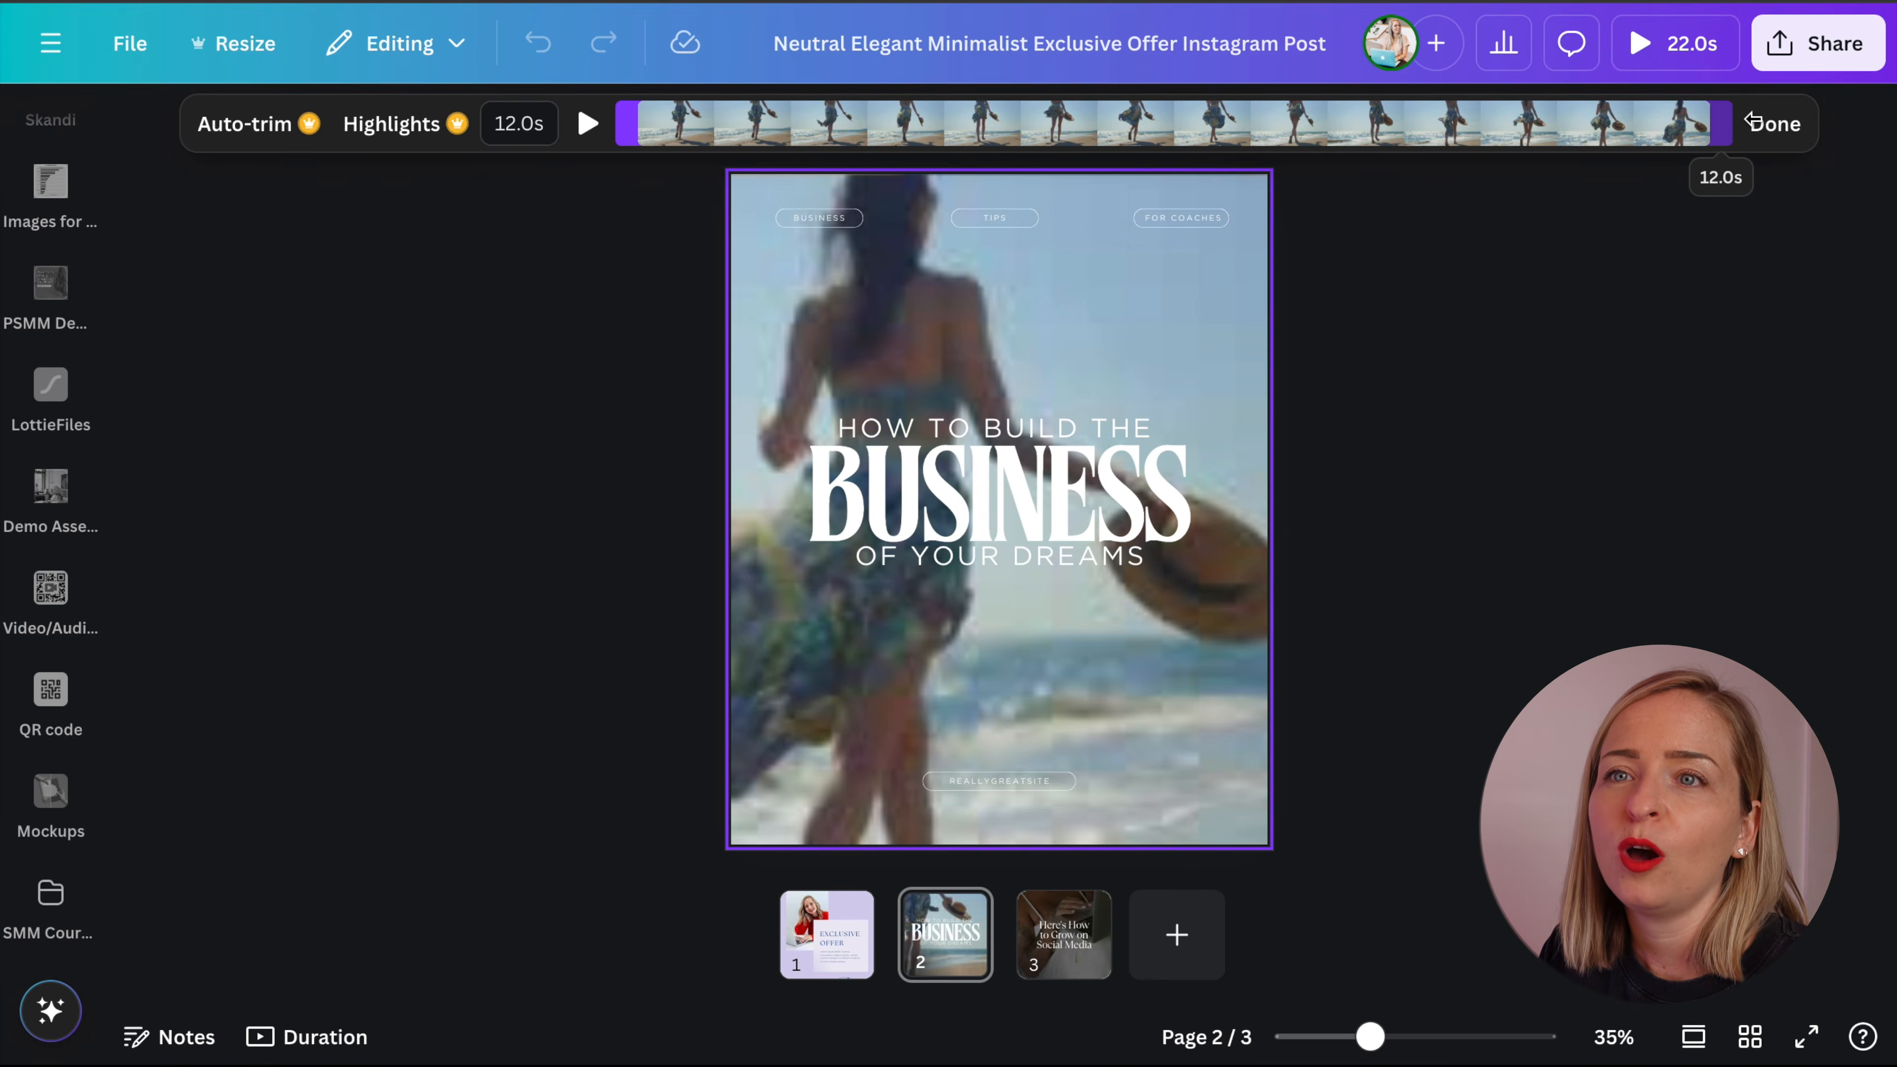
pyautogui.click(1777, 124)
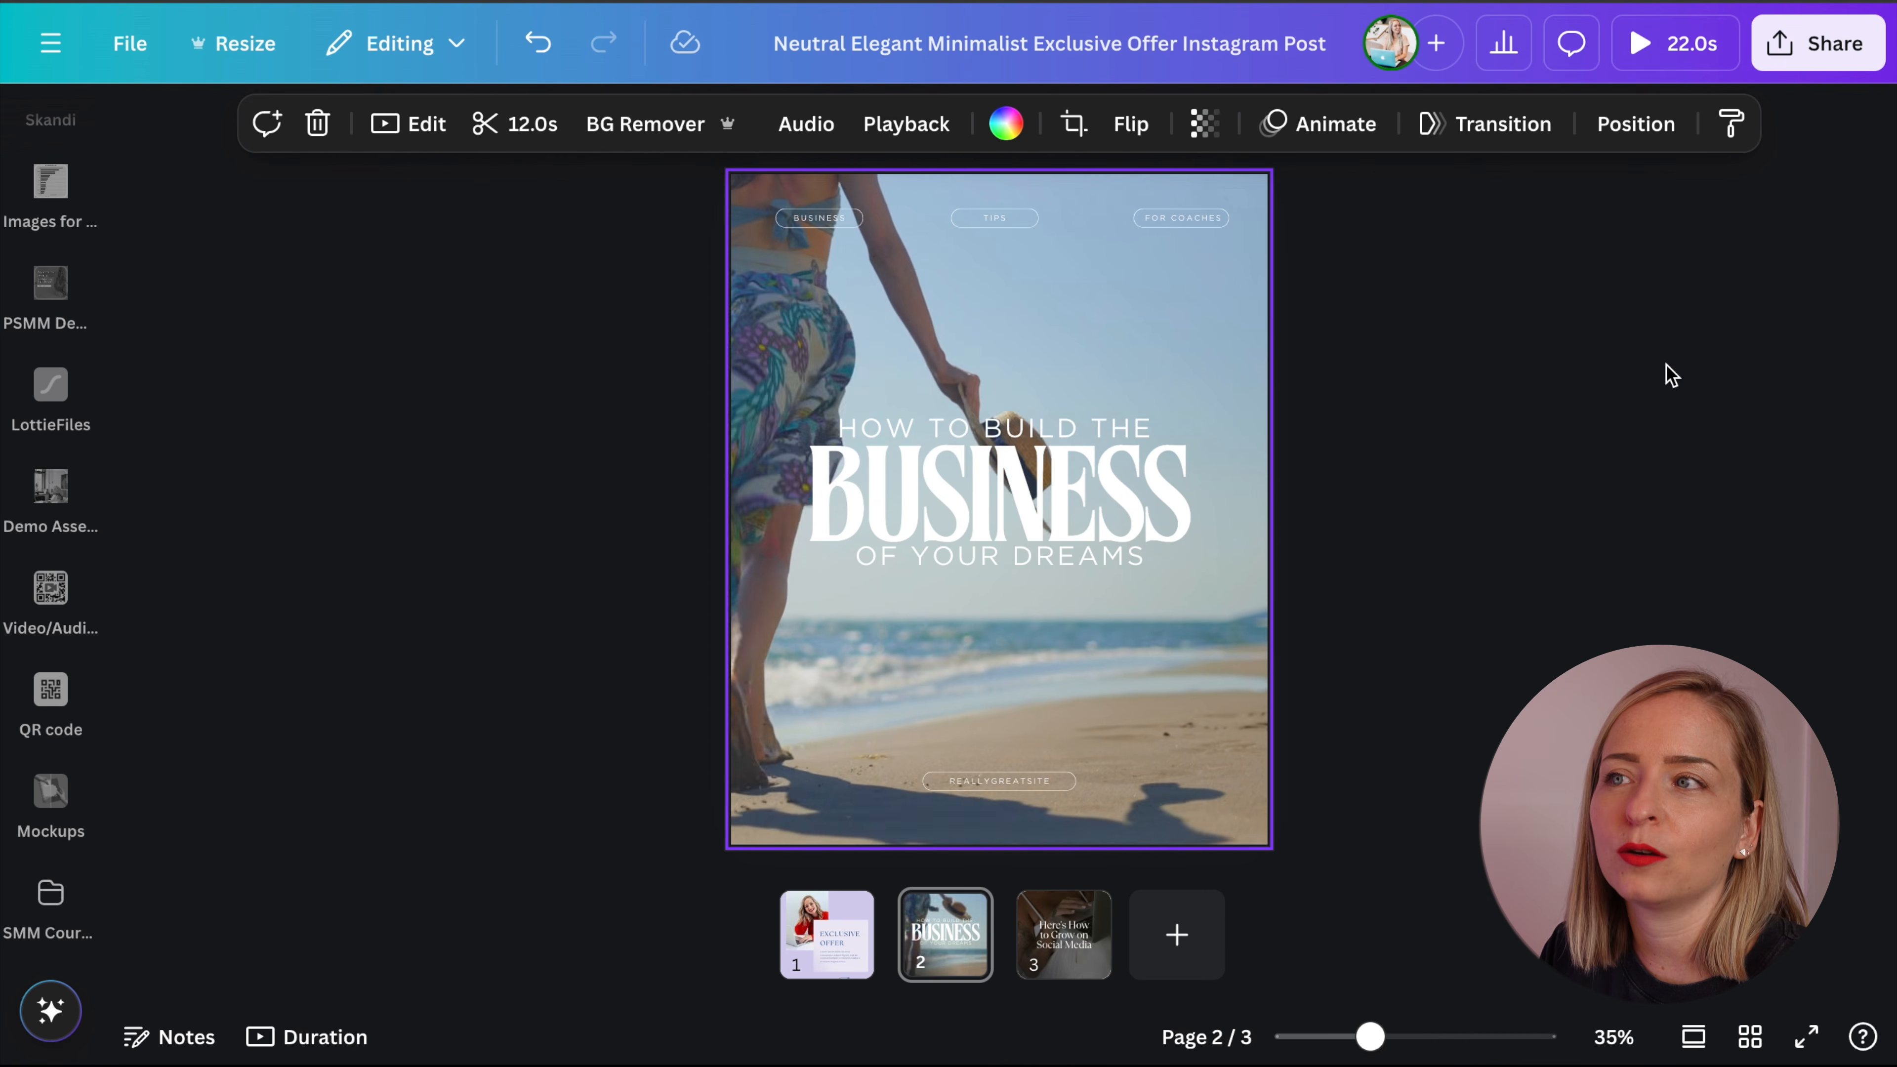
pyautogui.click(1647, 348)
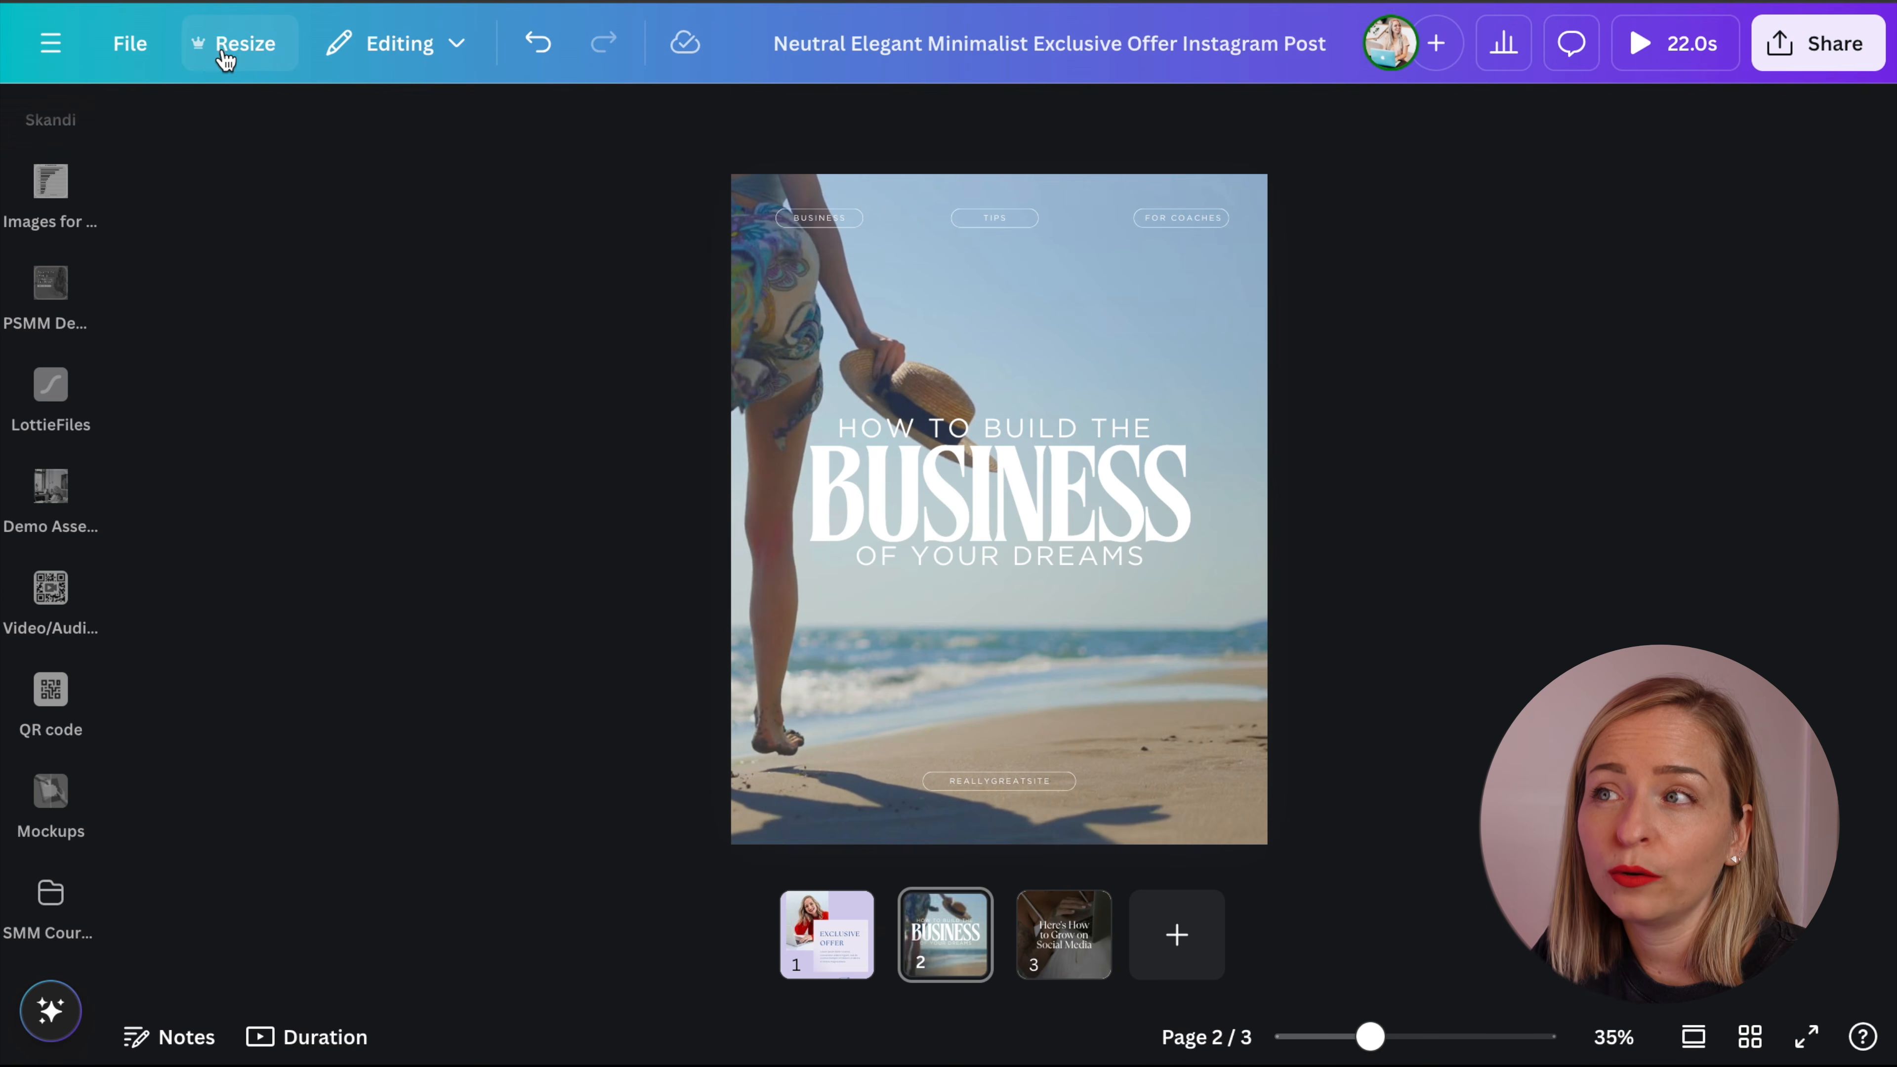
# - Search the resize formats for "reel" and choose Instagram Reel at 1080 × 1920 px
pyautogui.click(247, 52)
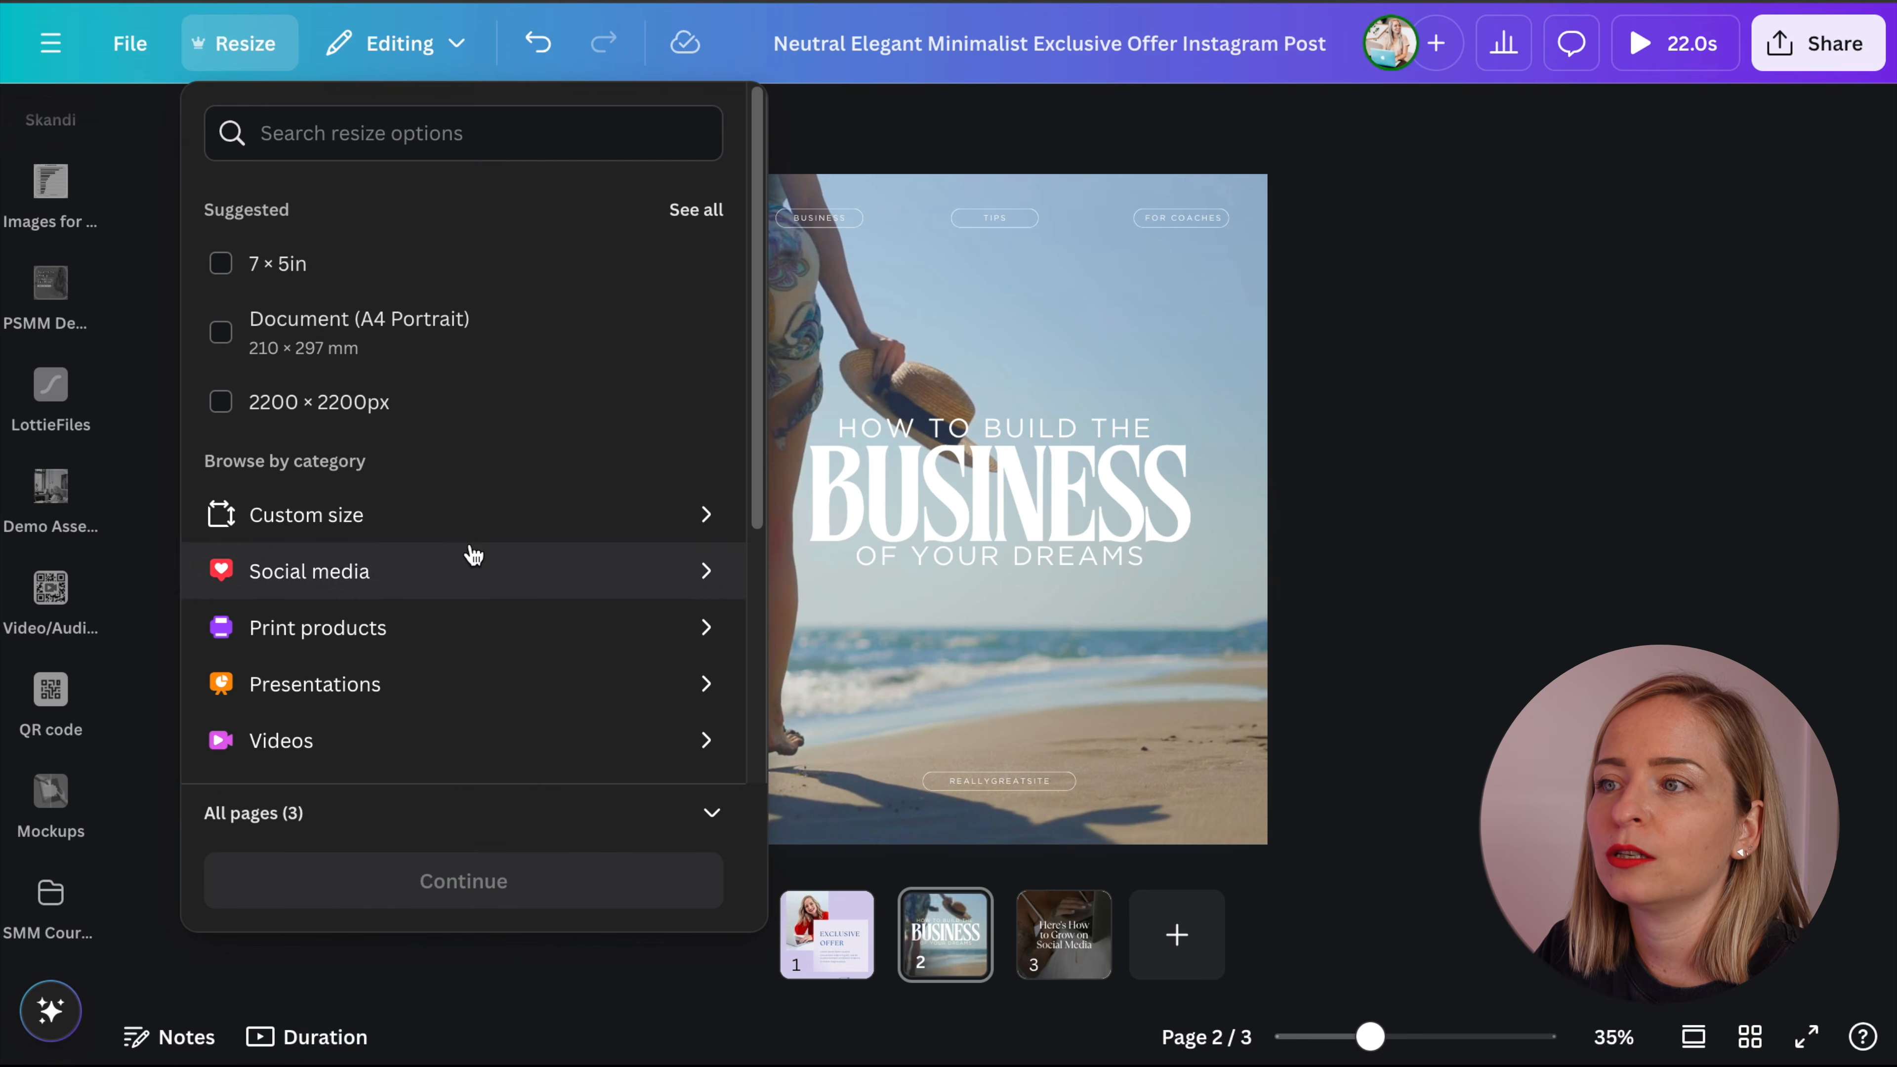
pyautogui.write('reel')
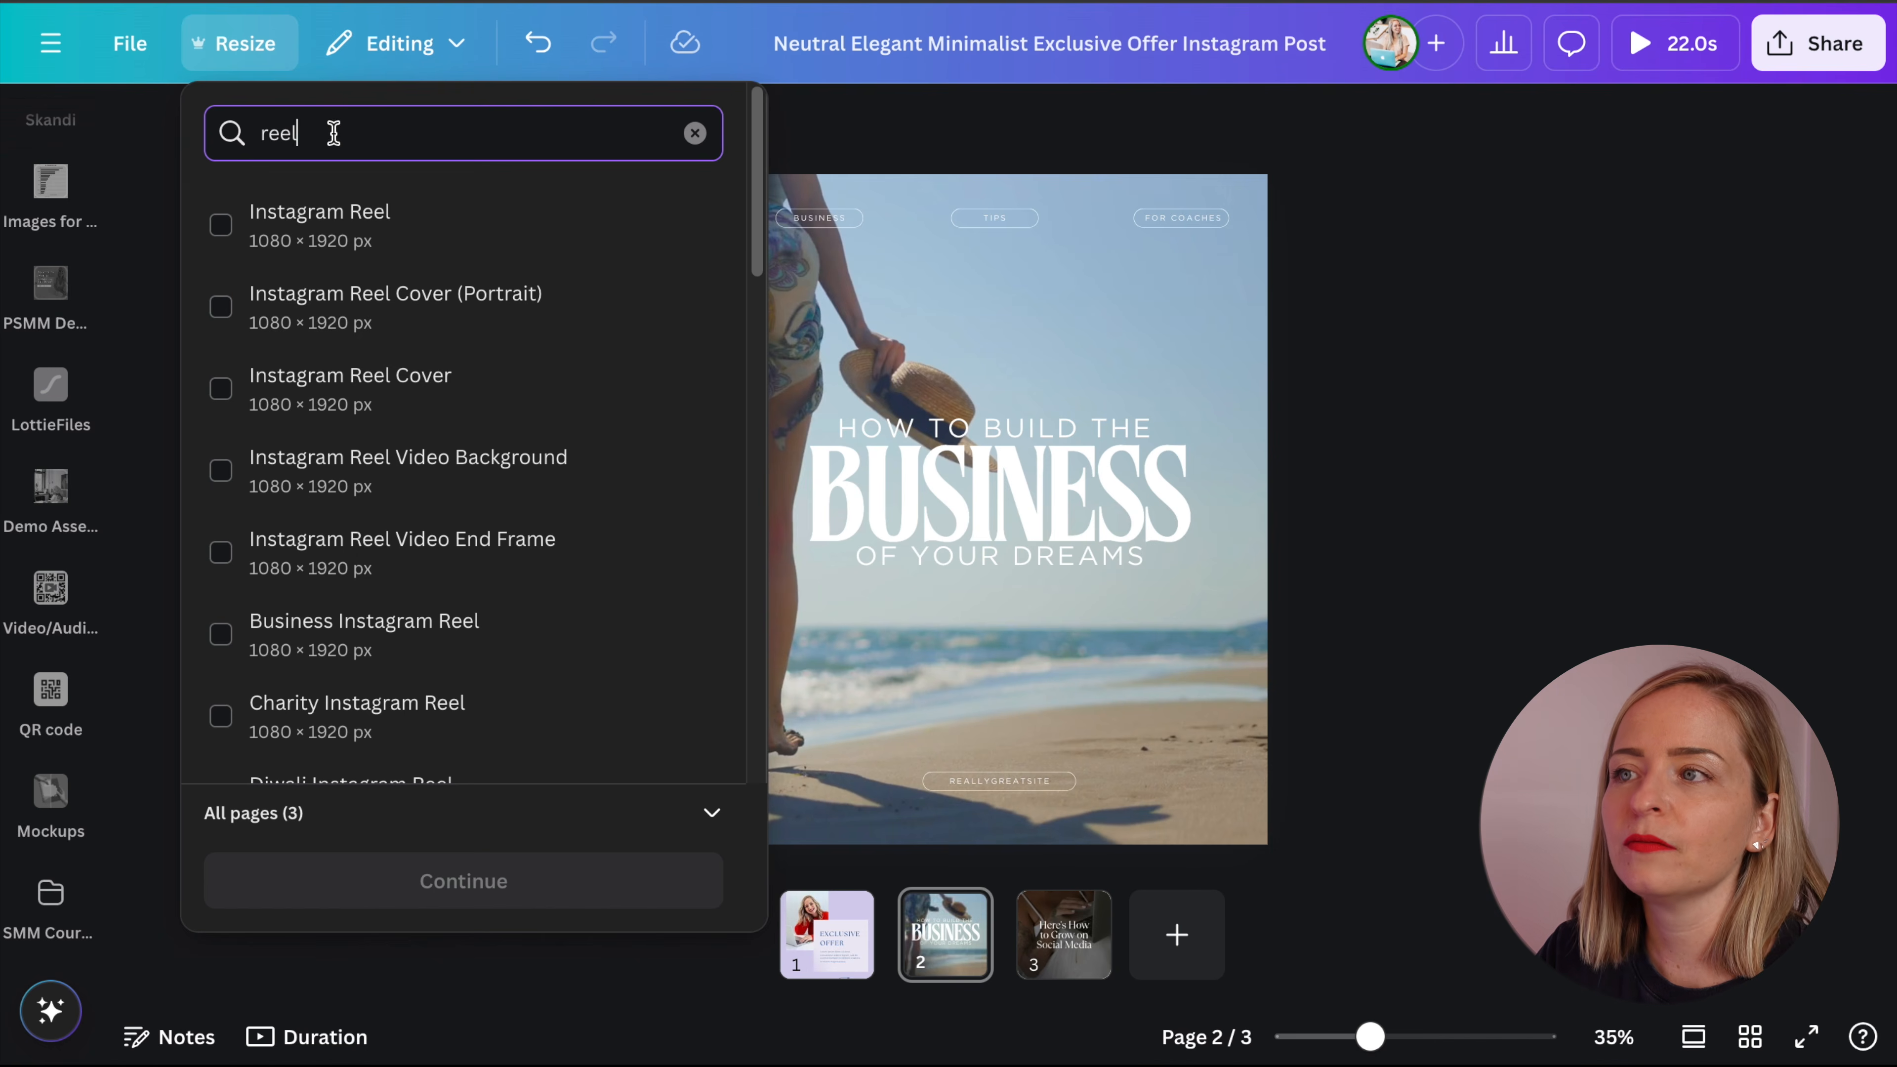
pyautogui.click(223, 227)
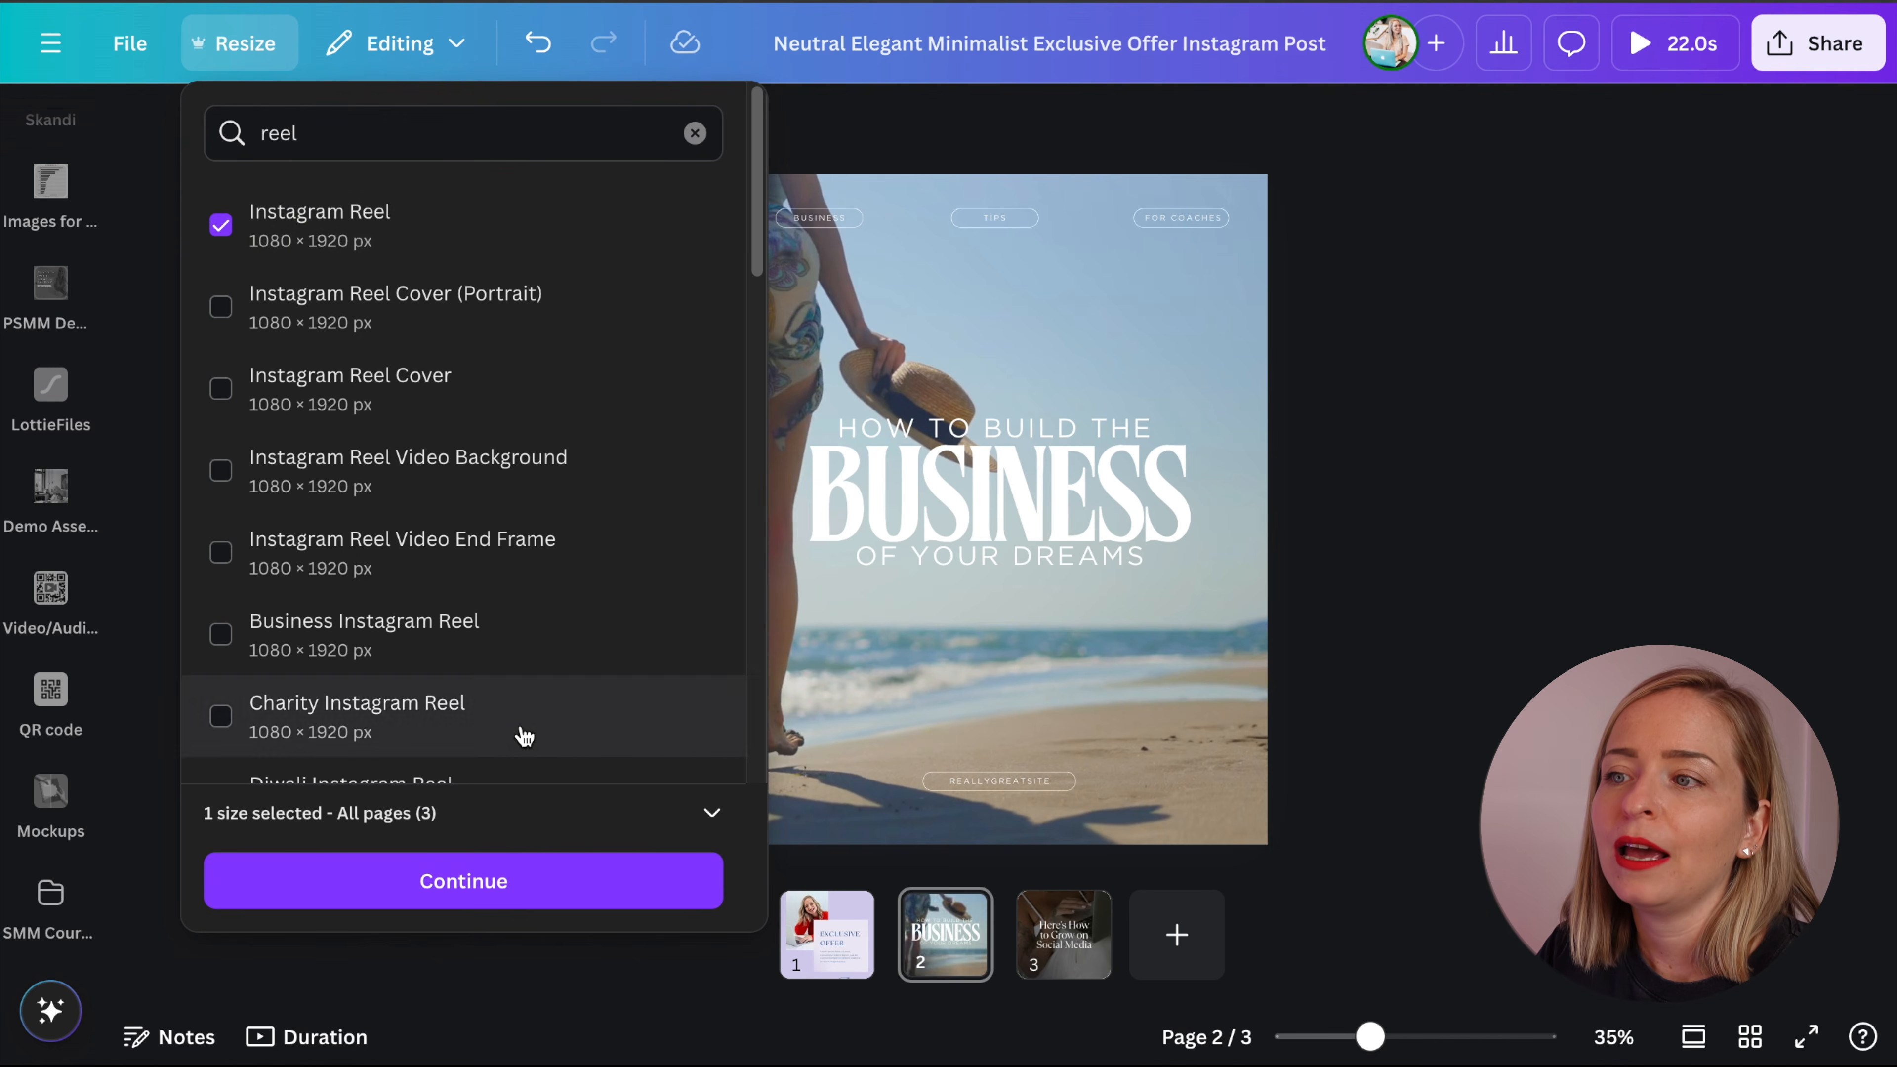
# - Limit the resize to page 2 by excluding pages 1 and 3
pyautogui.click(714, 814)
pyautogui.click(663, 822)
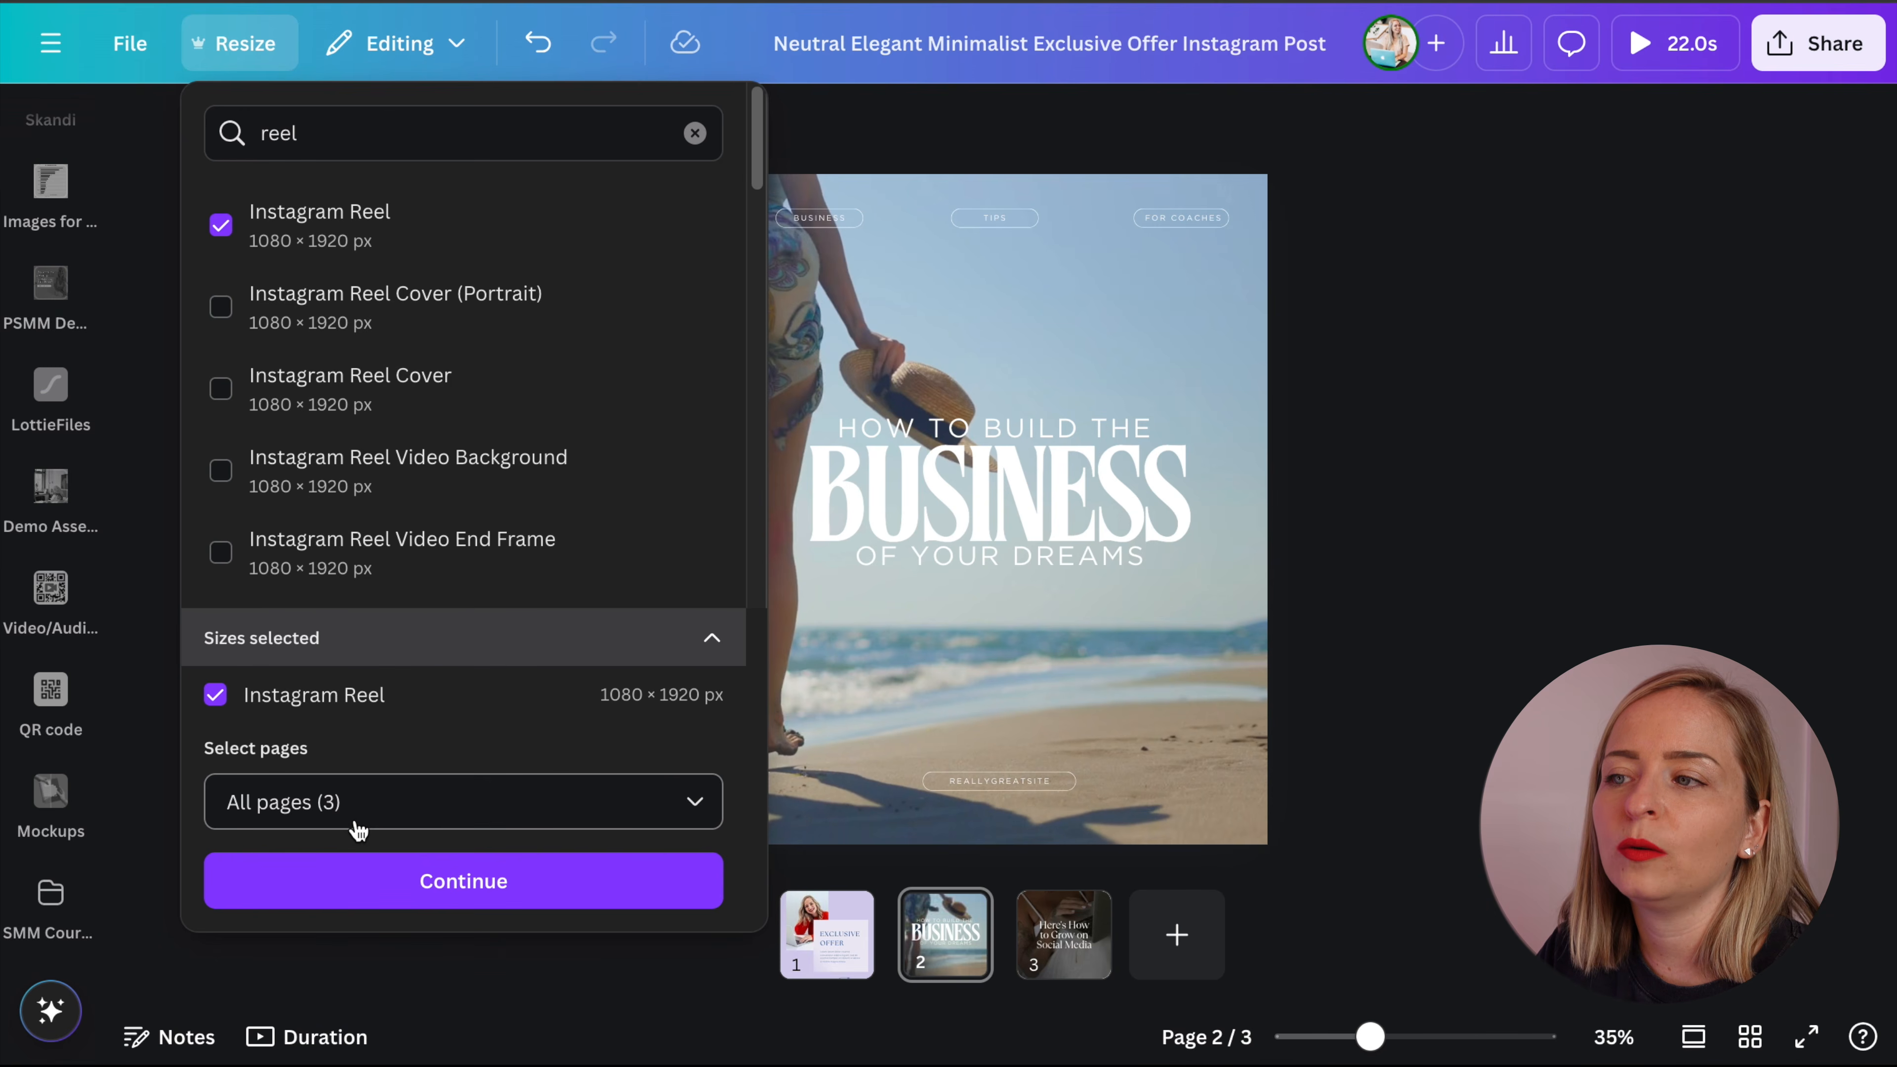
pyautogui.click(694, 451)
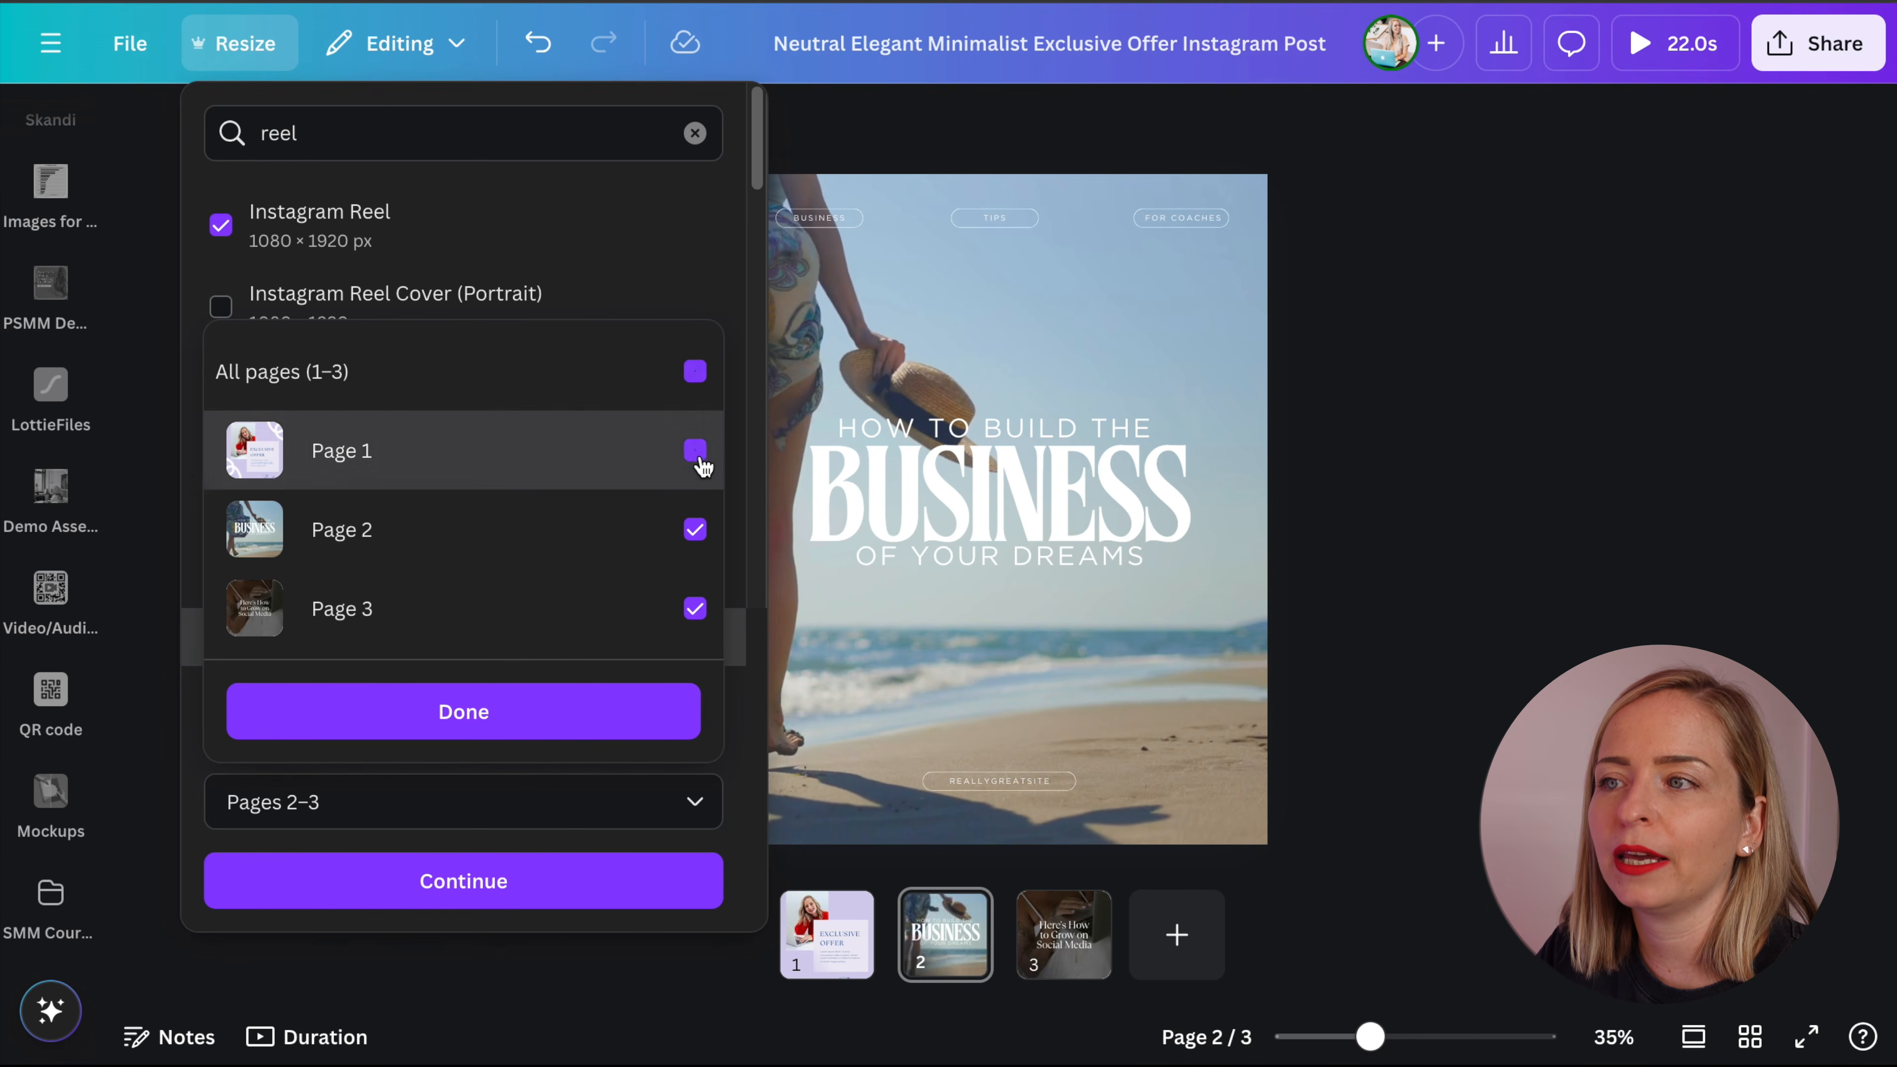
pyautogui.click(695, 608)
pyautogui.click(556, 732)
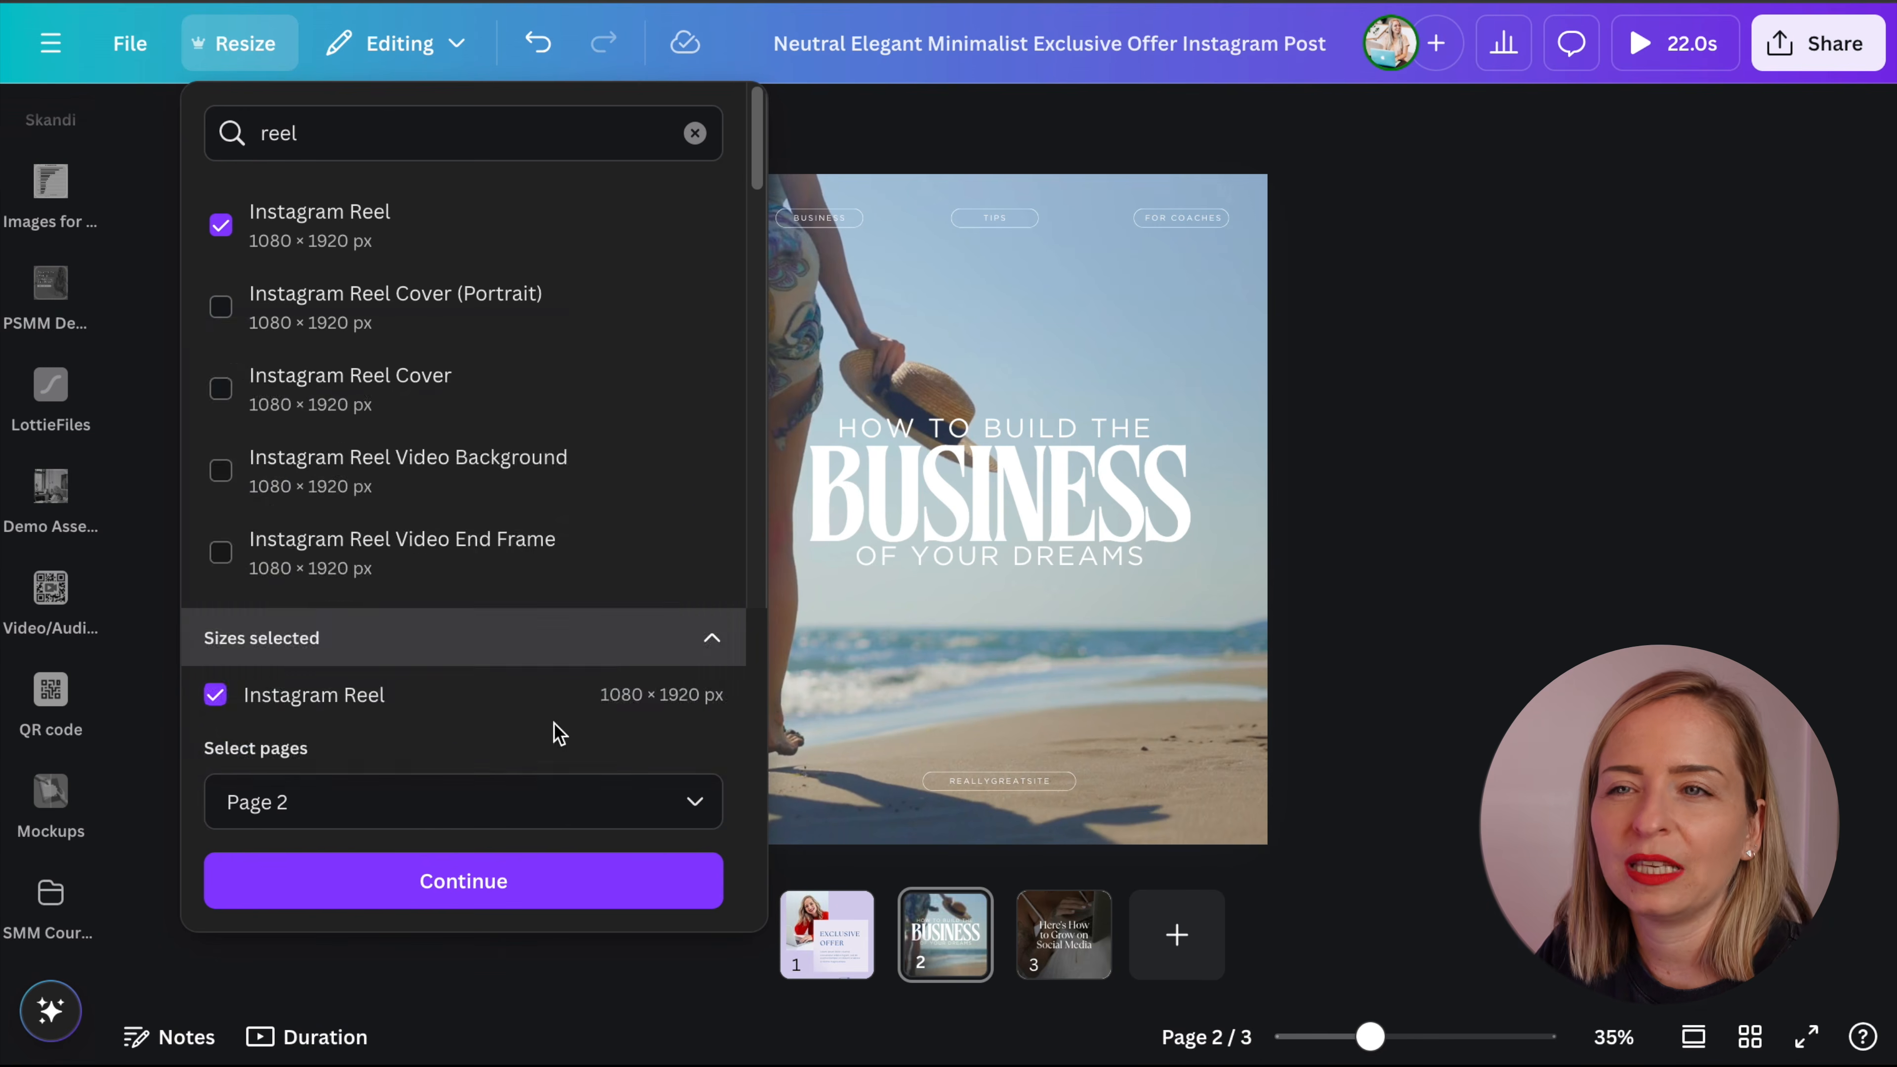
# - Create a resized copy of page 2 in the selected format and open the new mobile video design
pyautogui.click(401, 897)
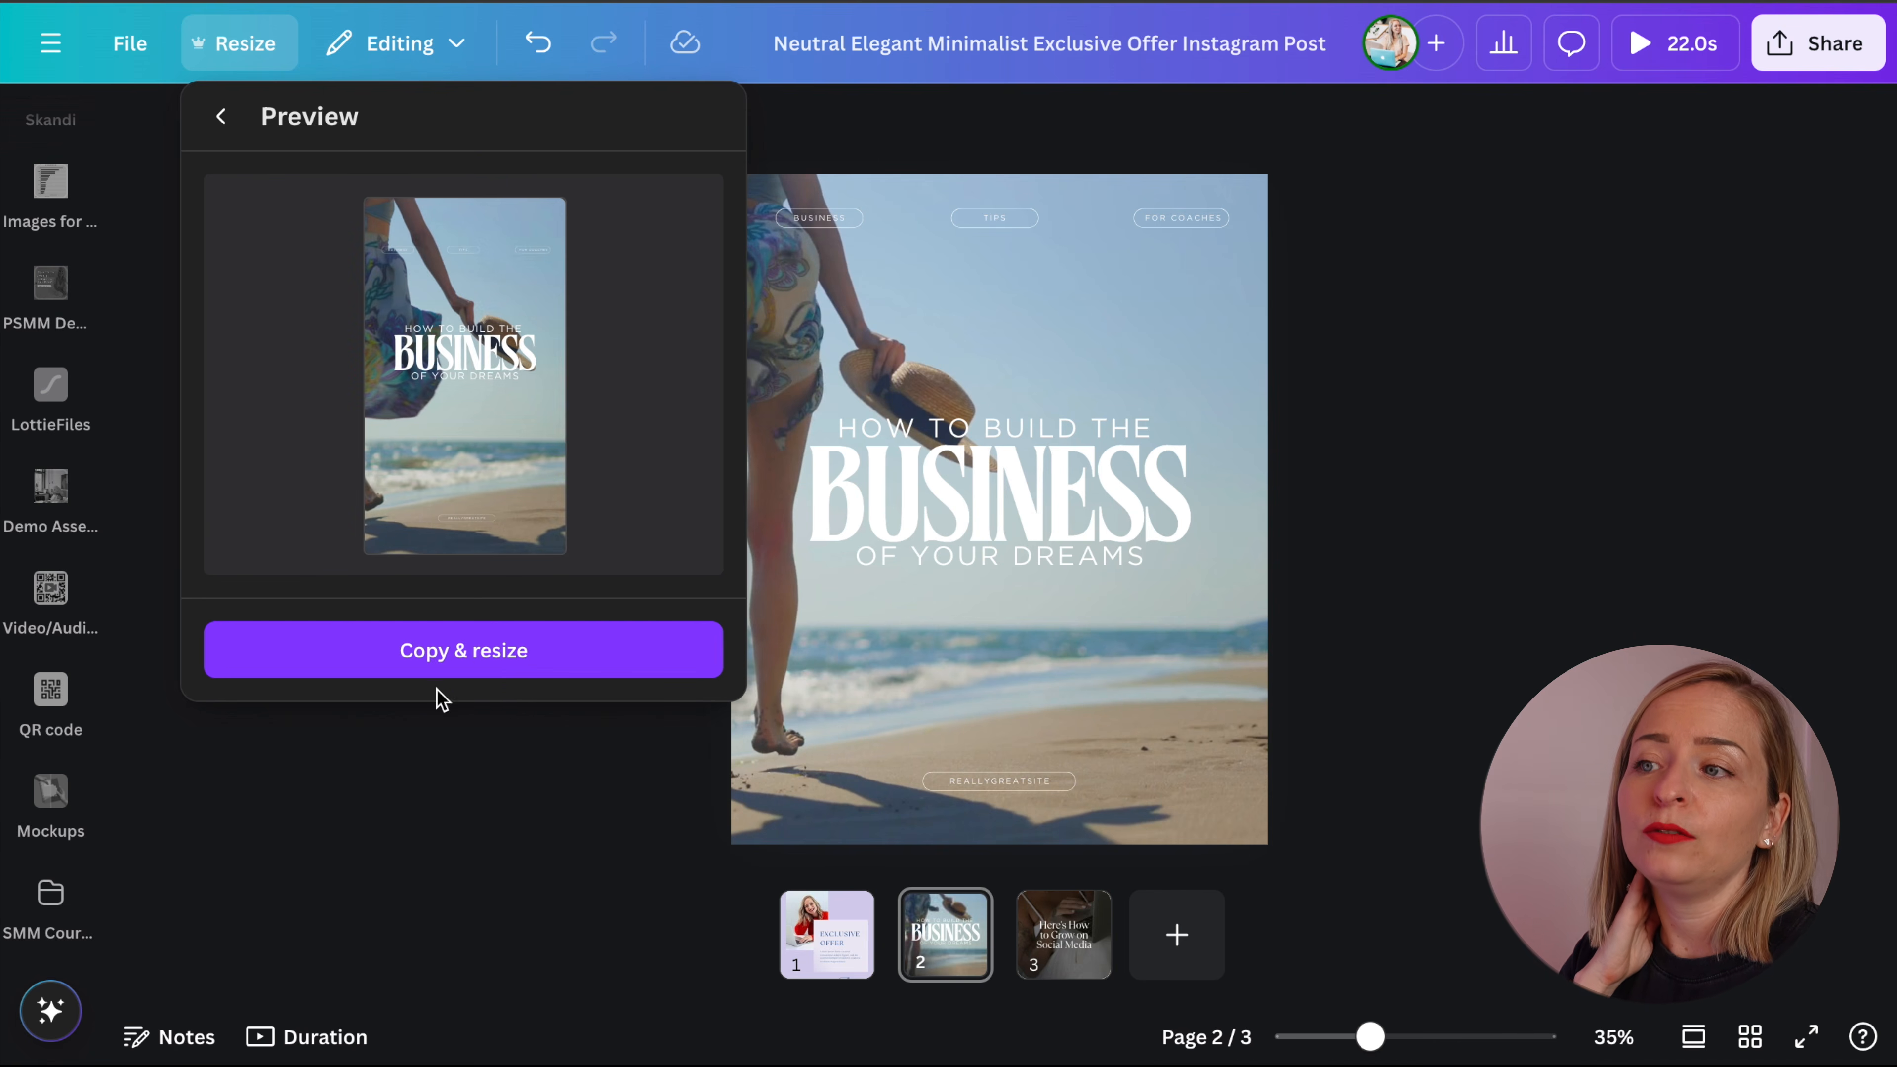
pyautogui.click(444, 664)
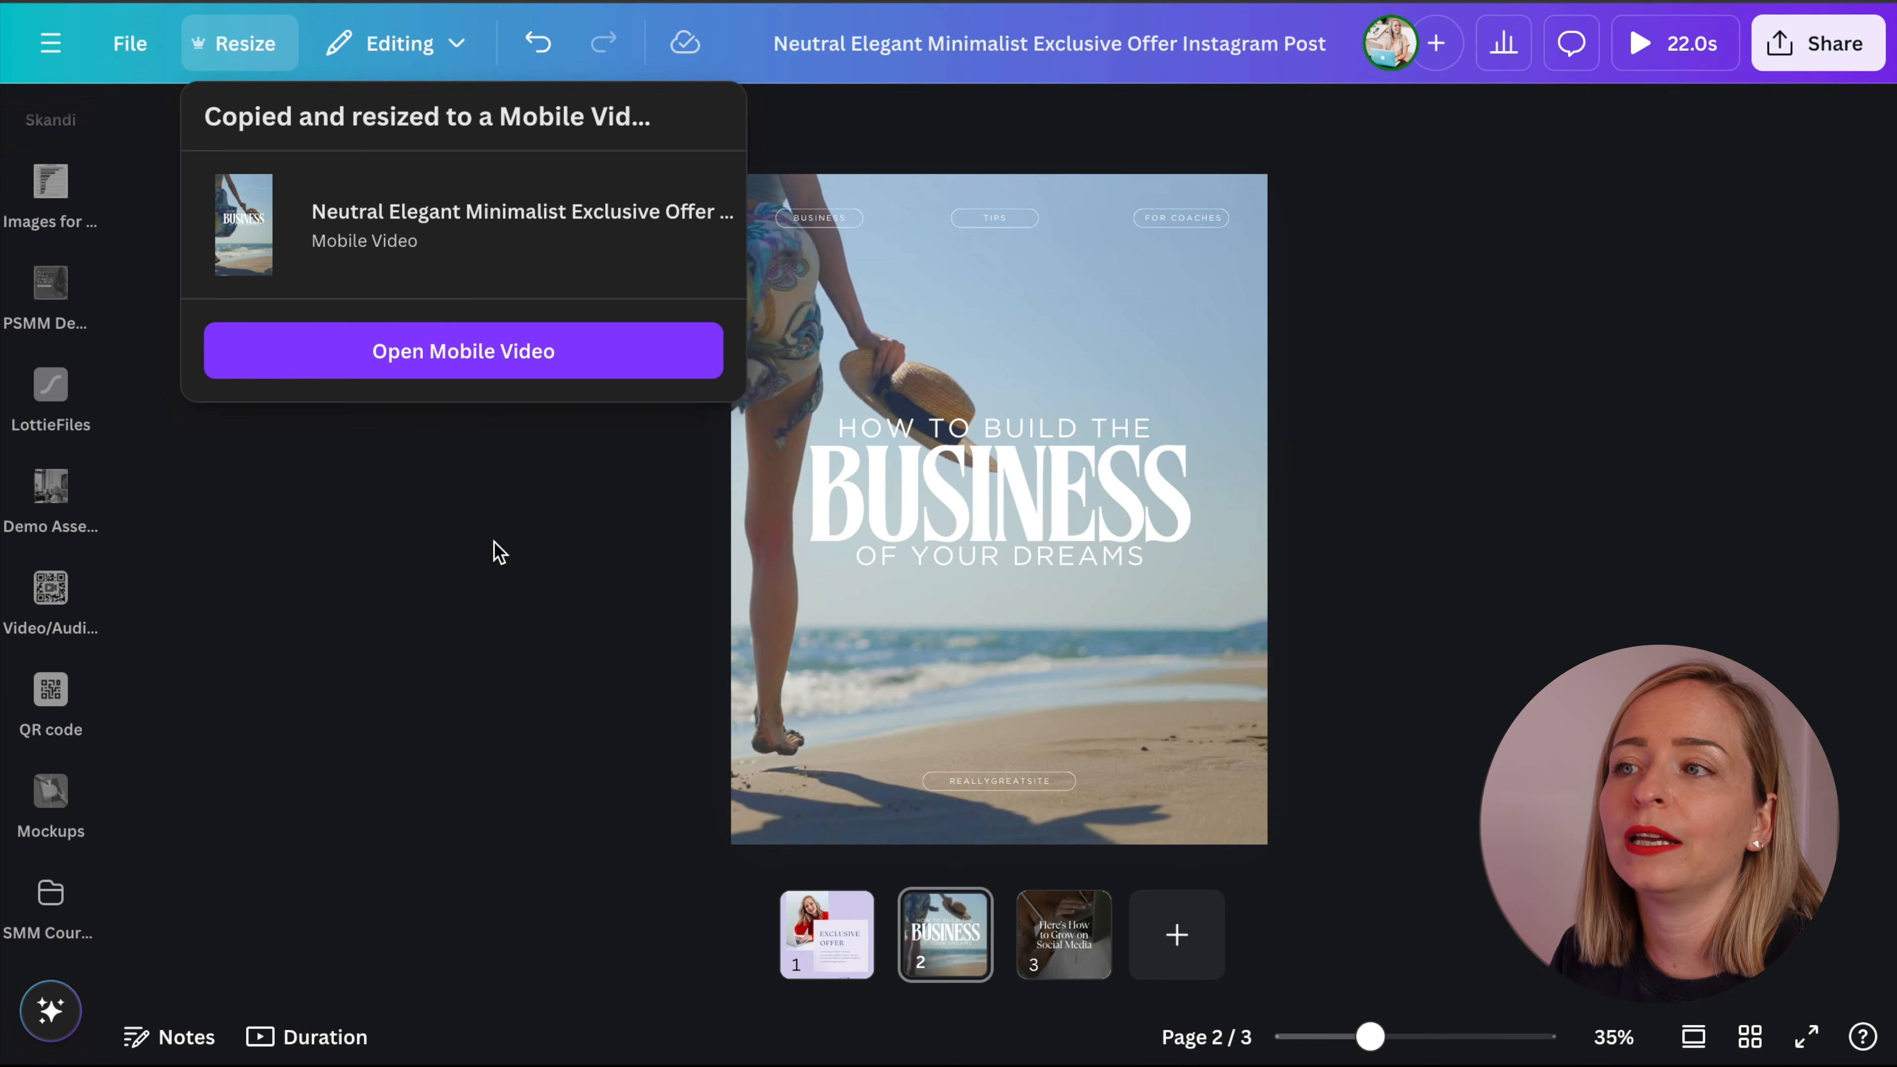
pyautogui.click(476, 357)
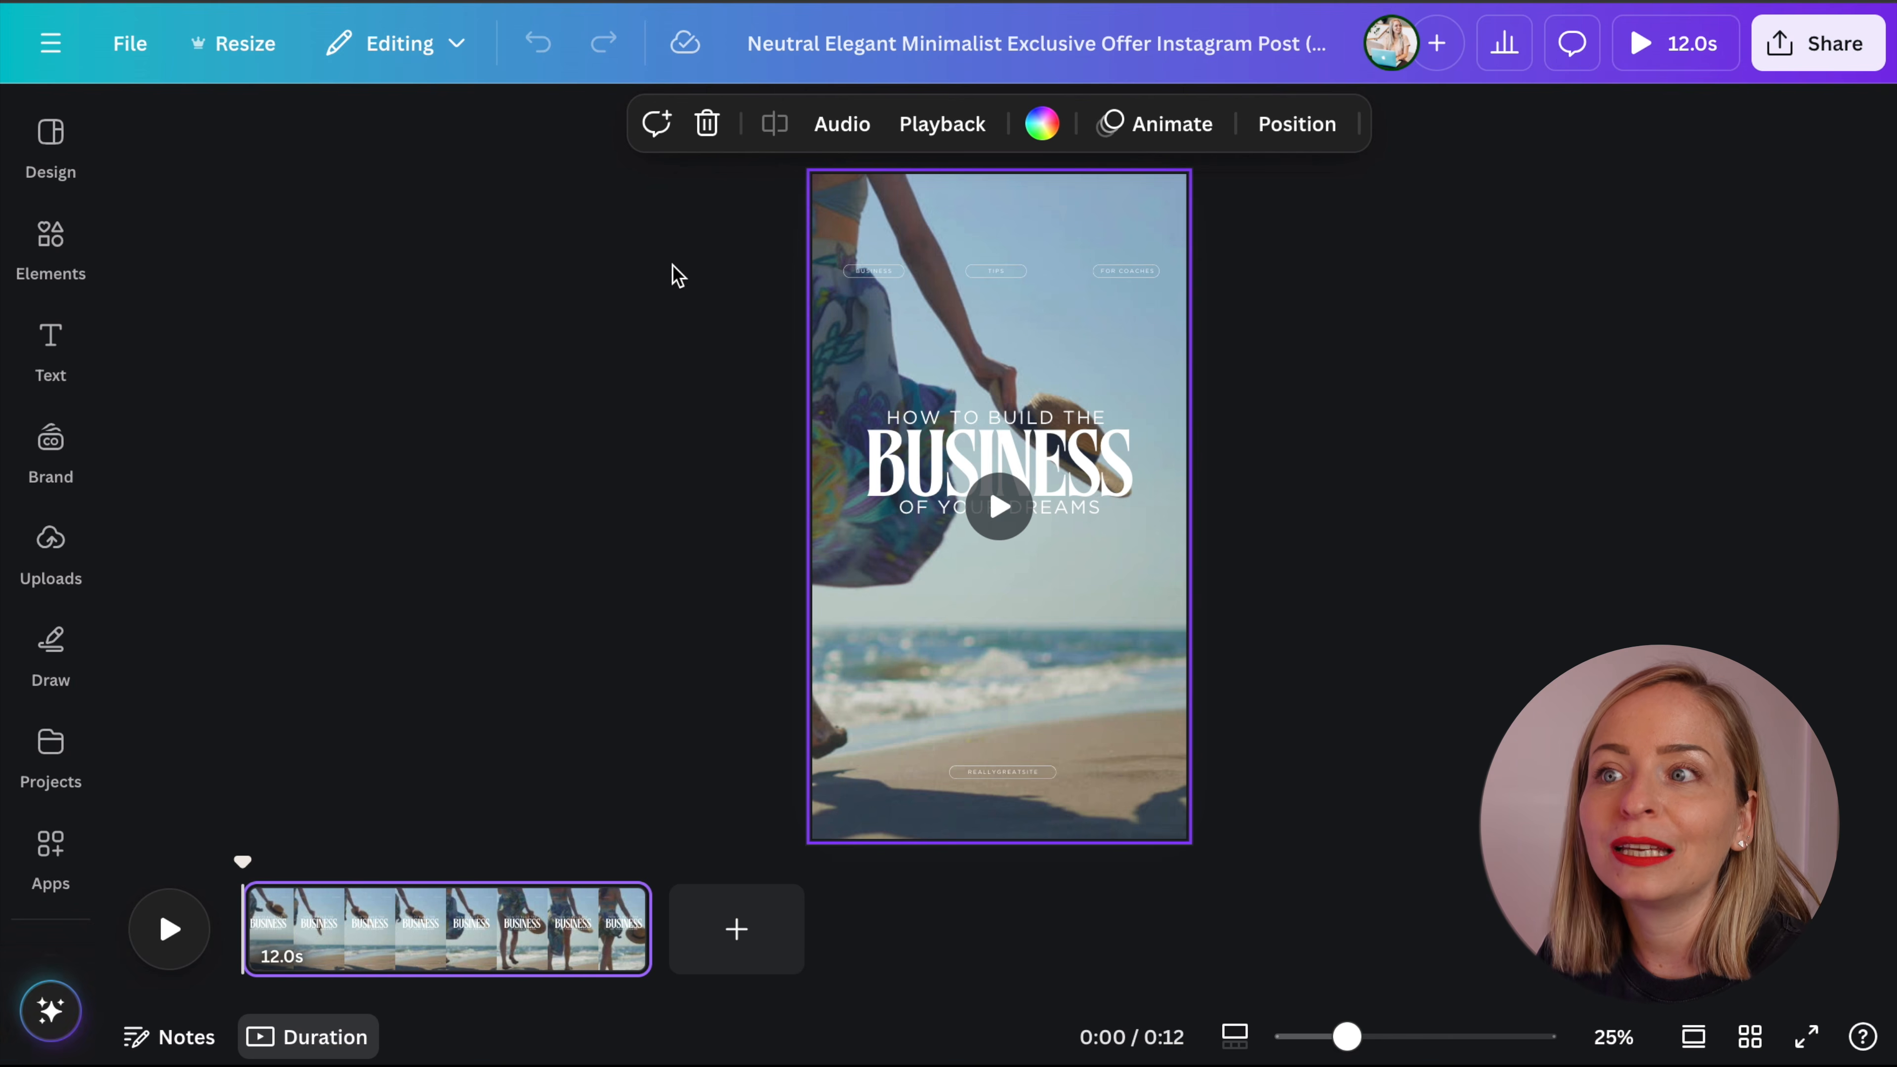
# - Delete the row of small labels above the title and the website label near the lower edge of the reel
pyautogui.click(687, 274)
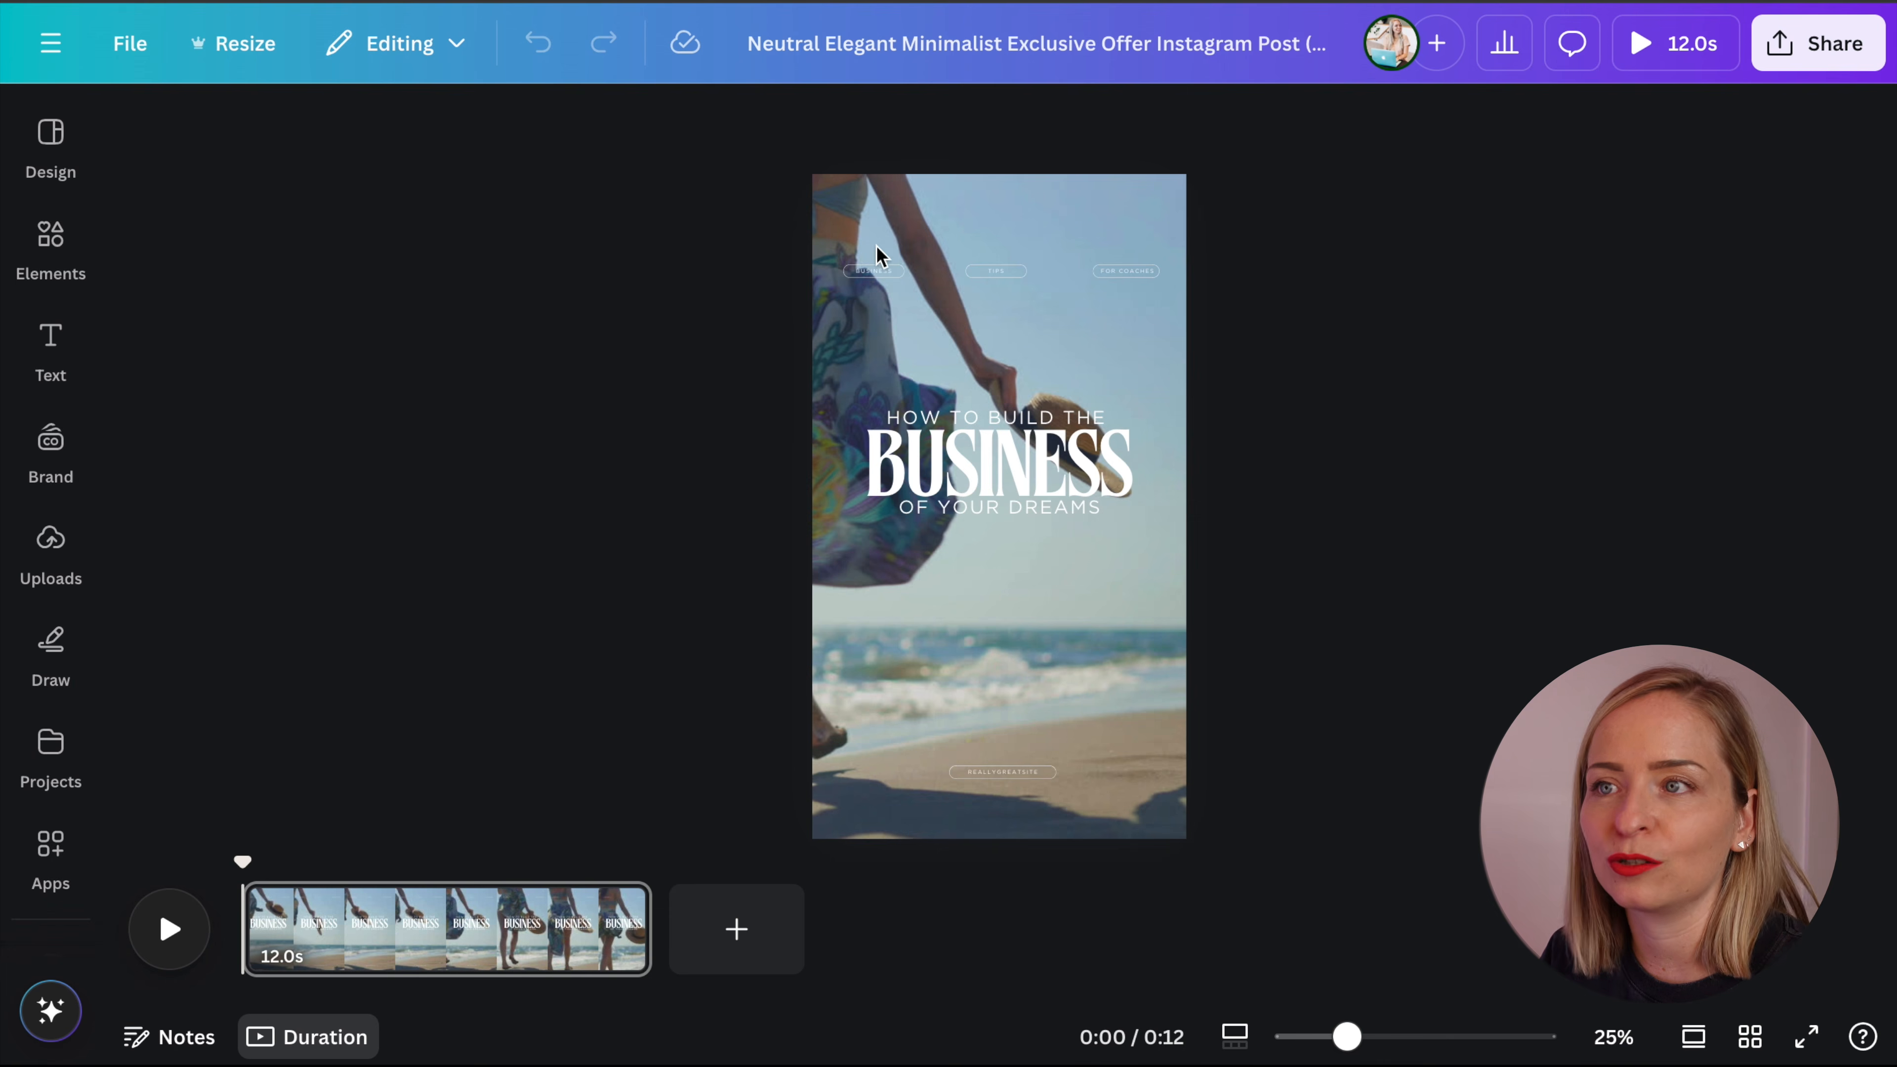
pyautogui.moveTo(740, 234); pyautogui.dragTo(1219, 309)
pyautogui.press('Delete')
pyautogui.moveTo(772, 719); pyautogui.dragTo(1179, 813)
pyautogui.press('Delete')
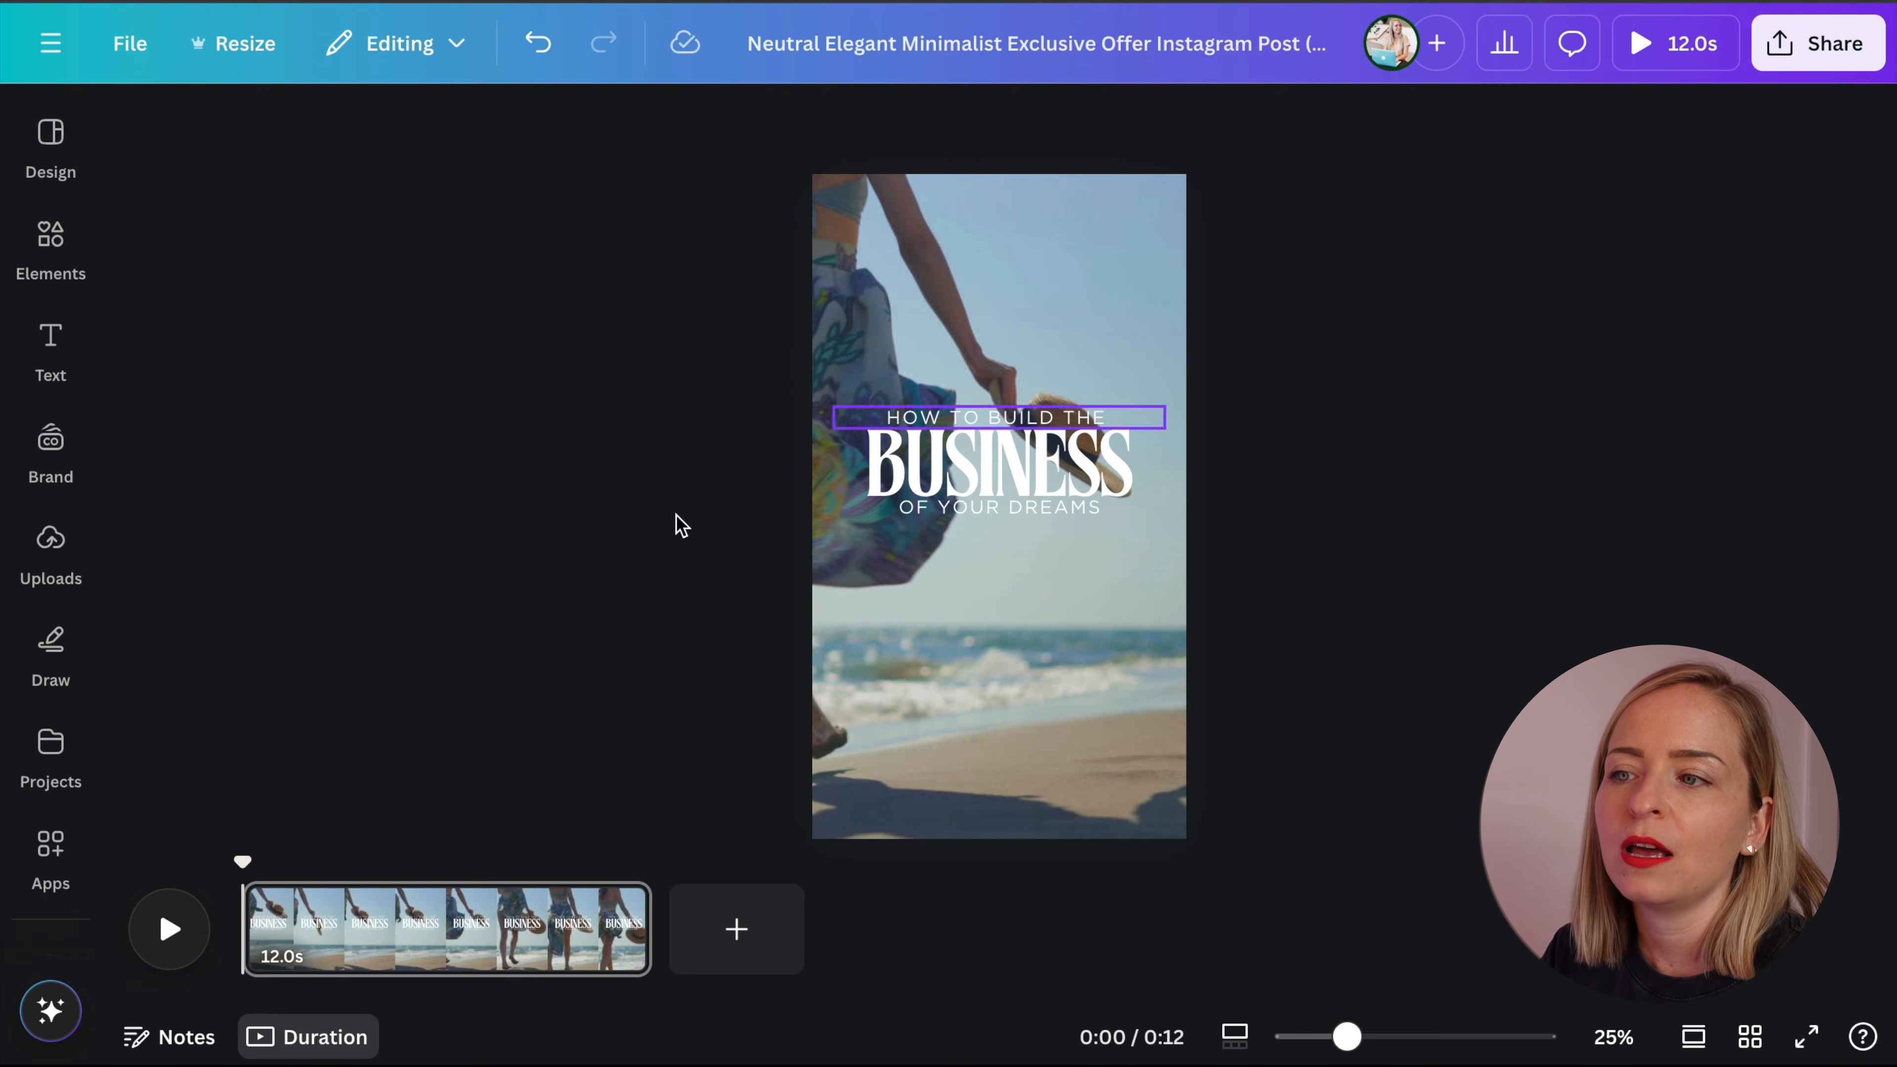
# - Play back the resized reel and view its MP4 video download options without downloading
pyautogui.click(172, 930)
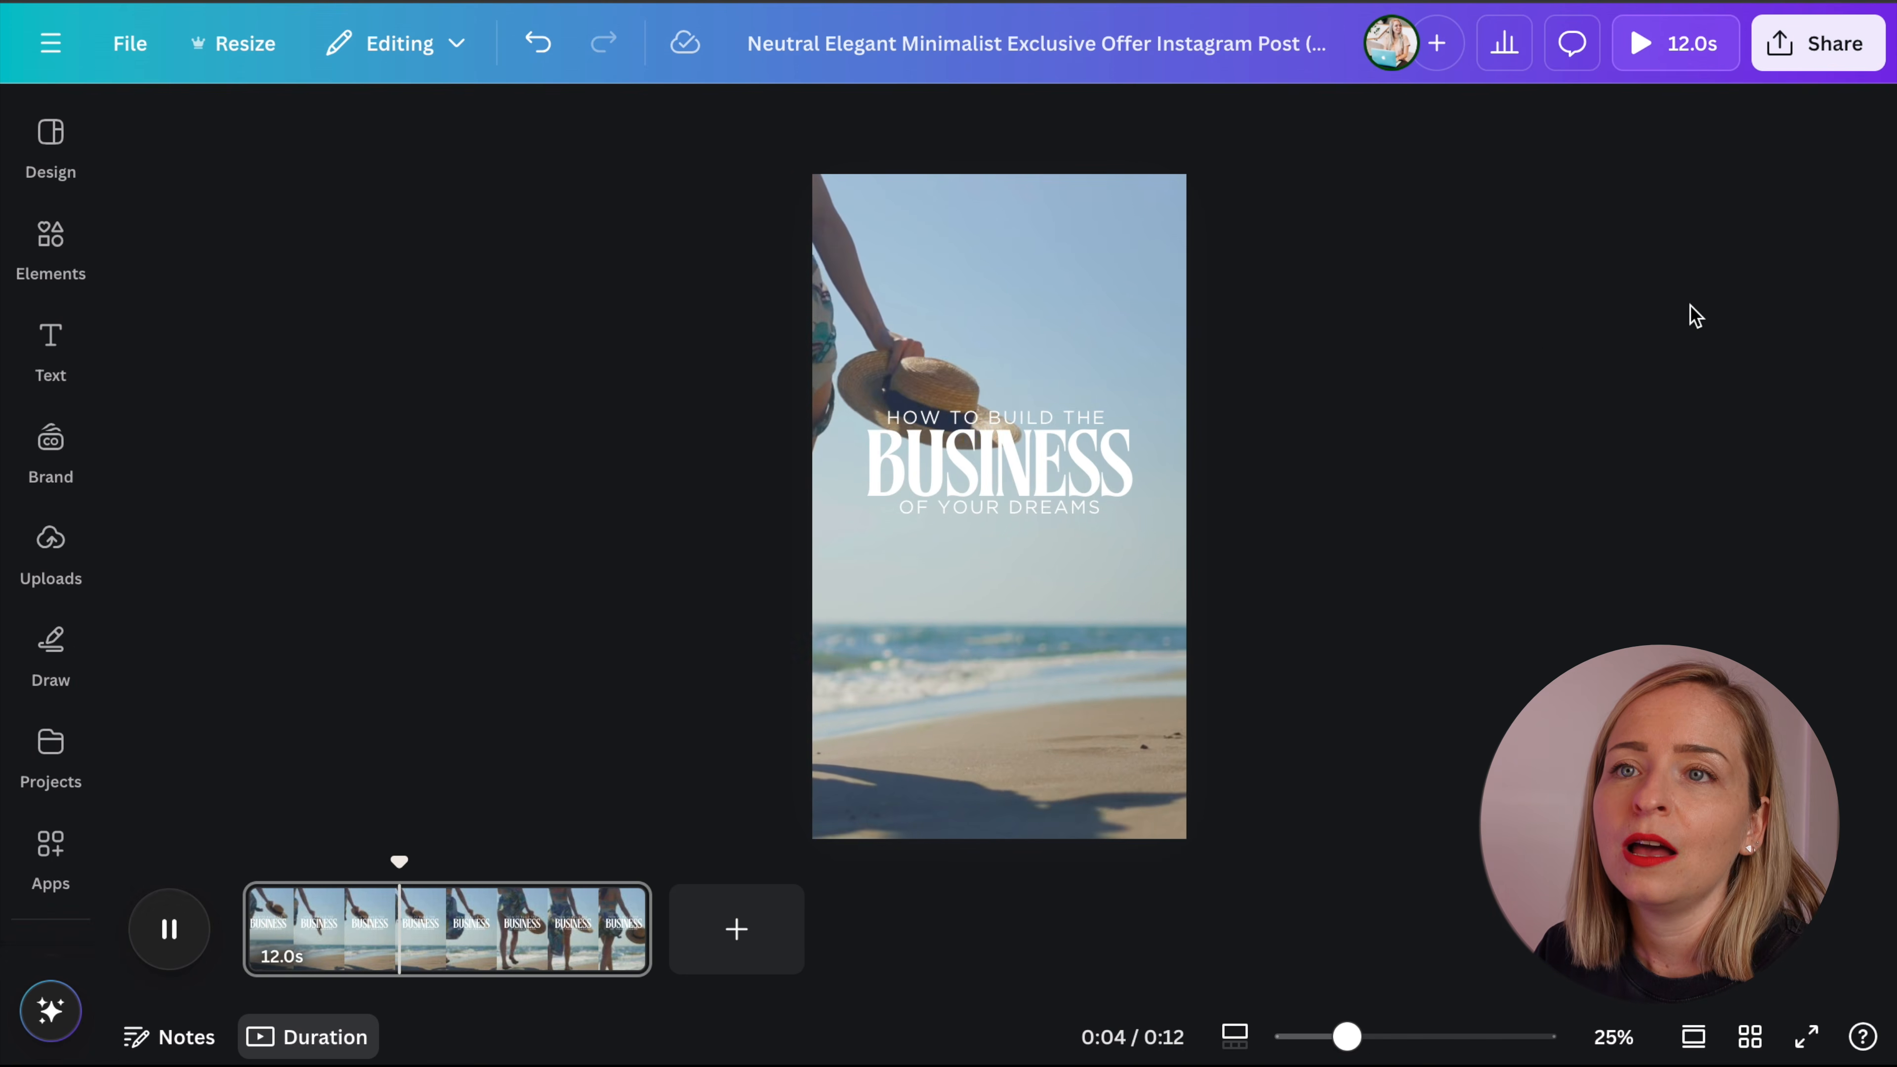
pyautogui.click(1823, 59)
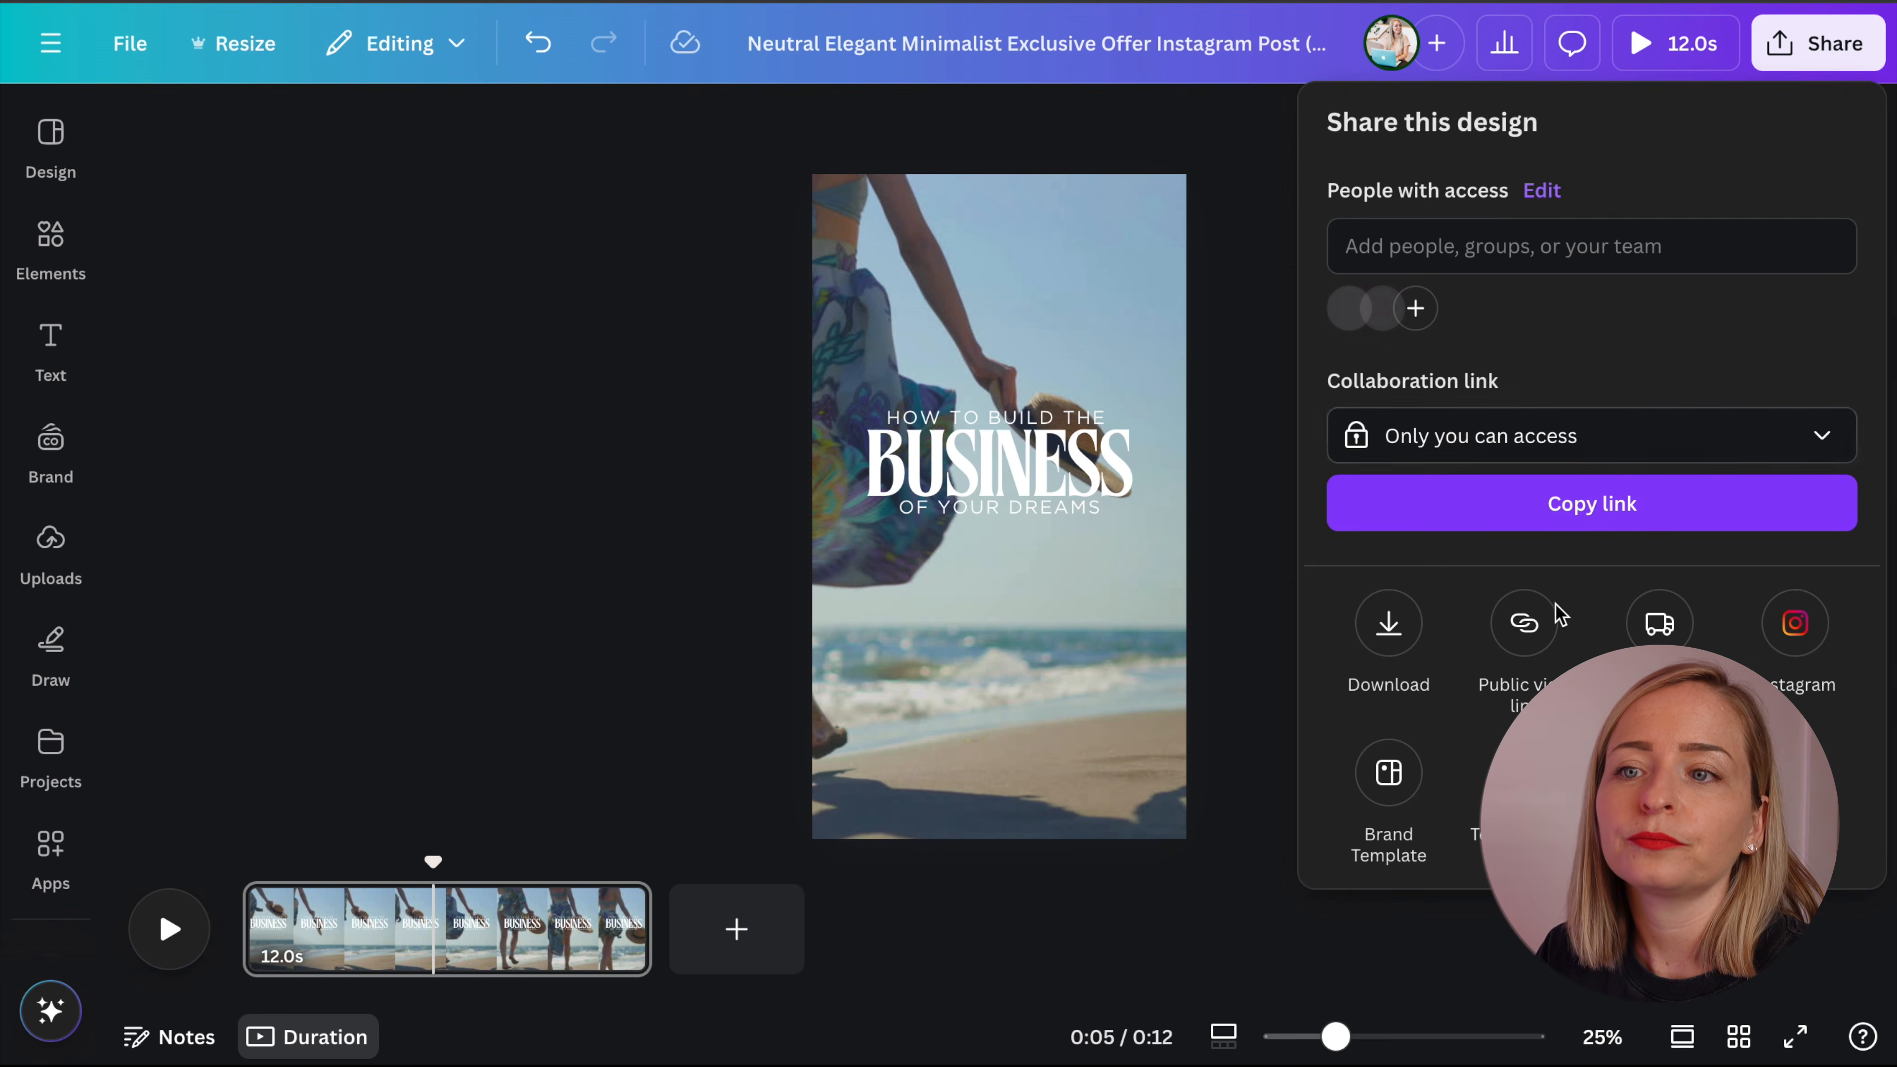
pyautogui.click(1395, 634)
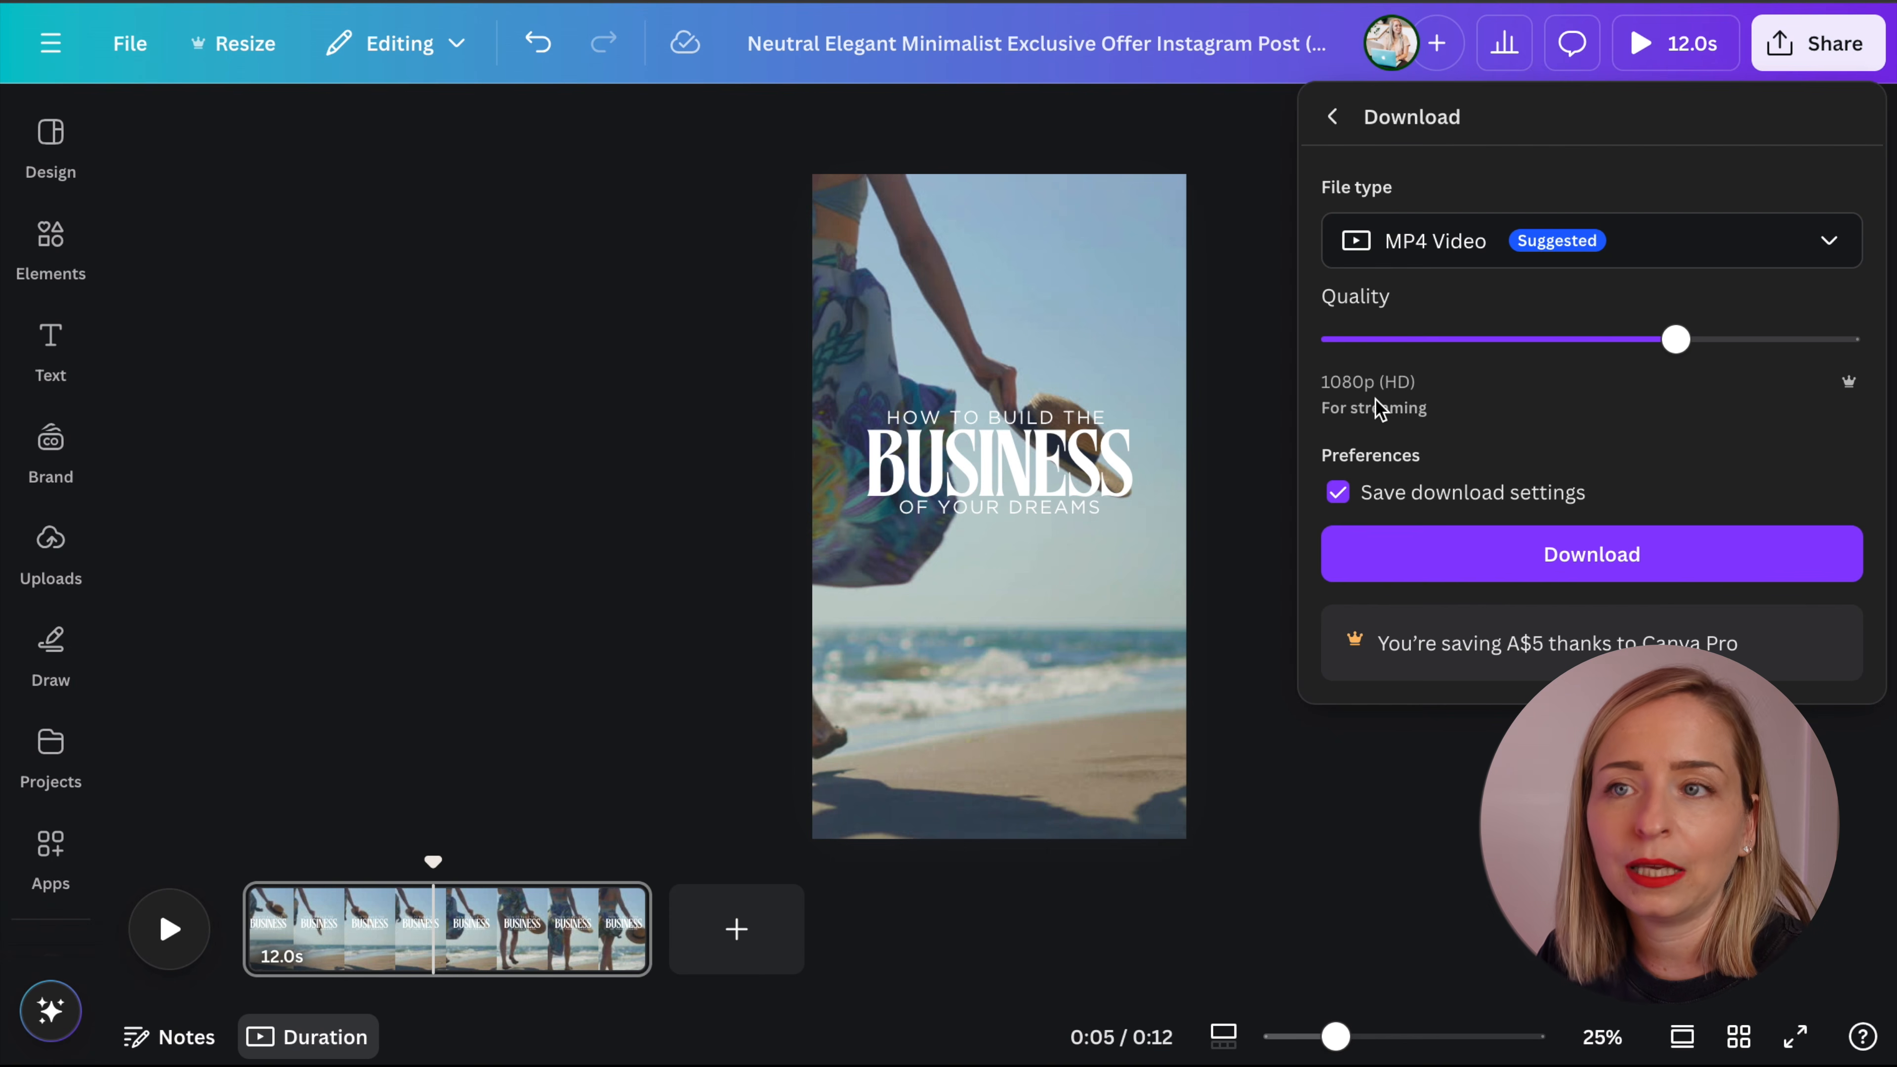
pyautogui.click(1477, 831)
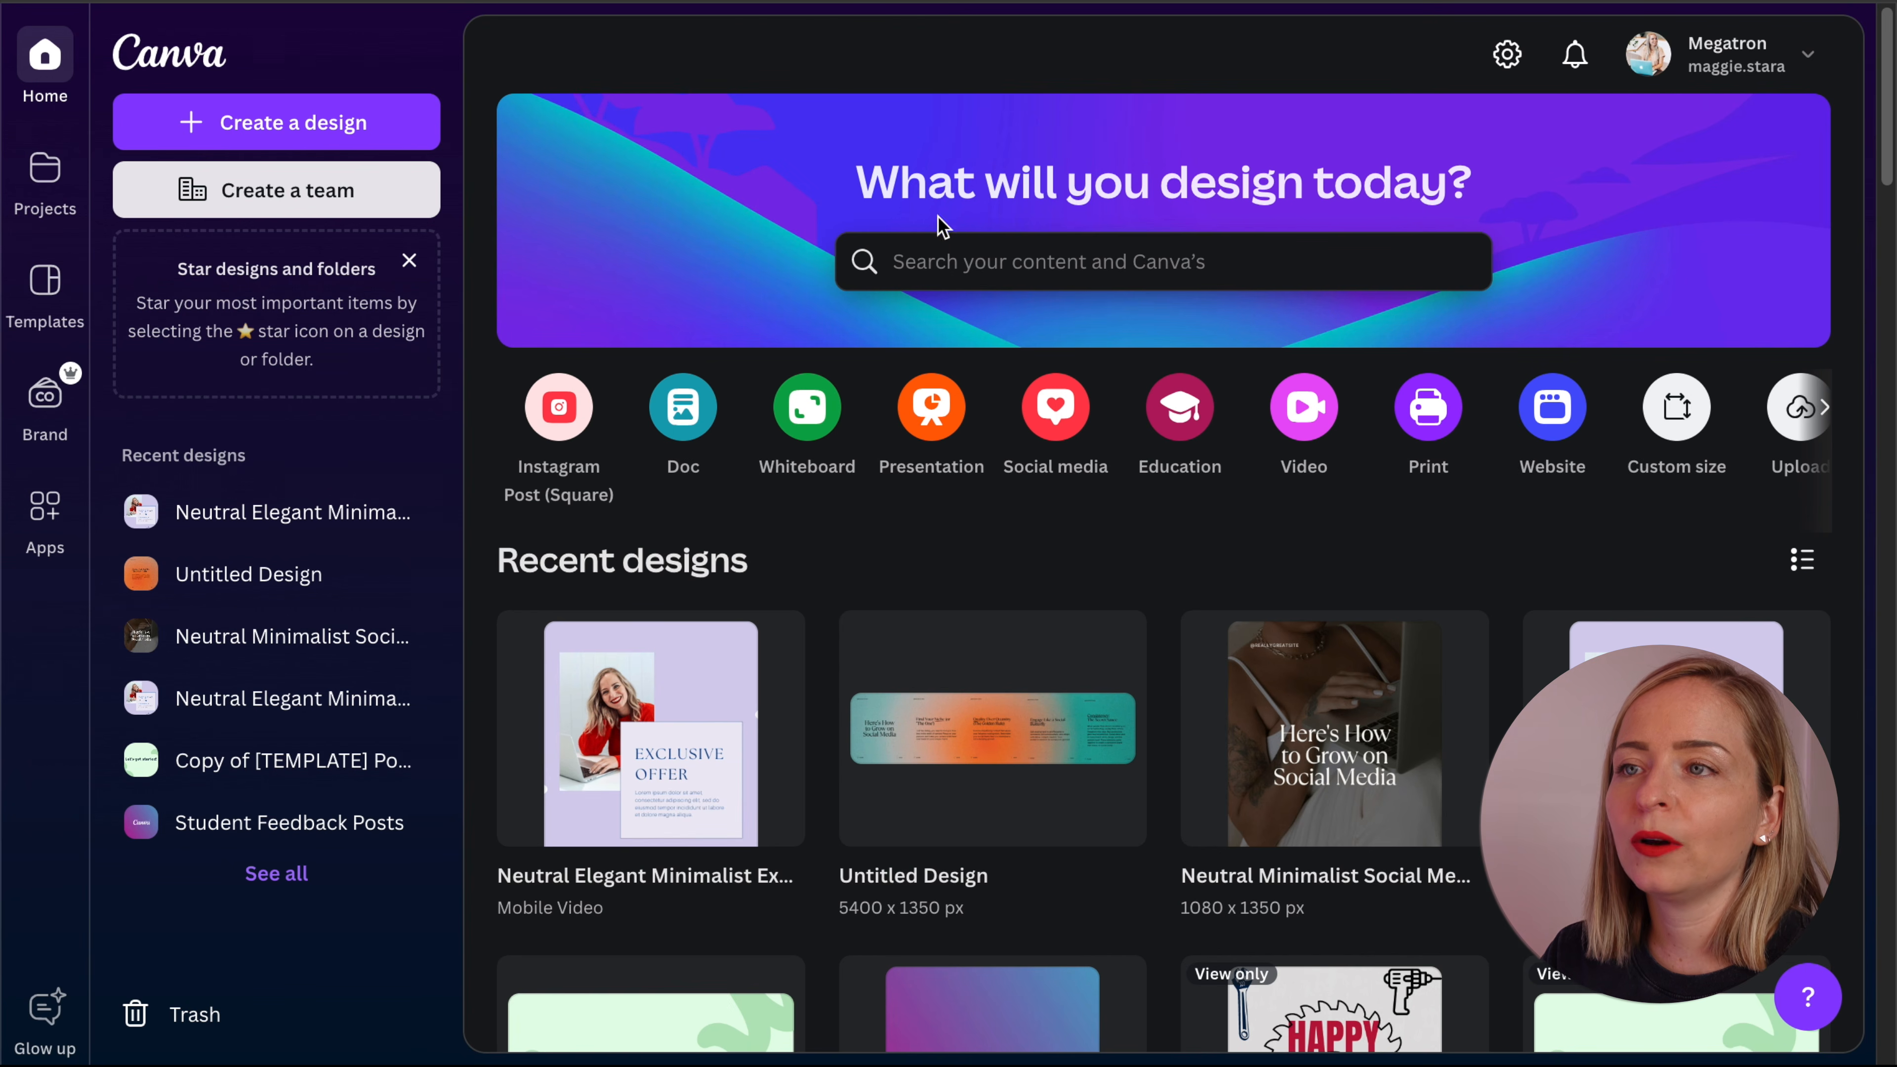
# - Search the home page for "instagram reel", restrict the results to Canva Templates and browse them
pyautogui.write('instagram reel')
pyautogui.press('Return')
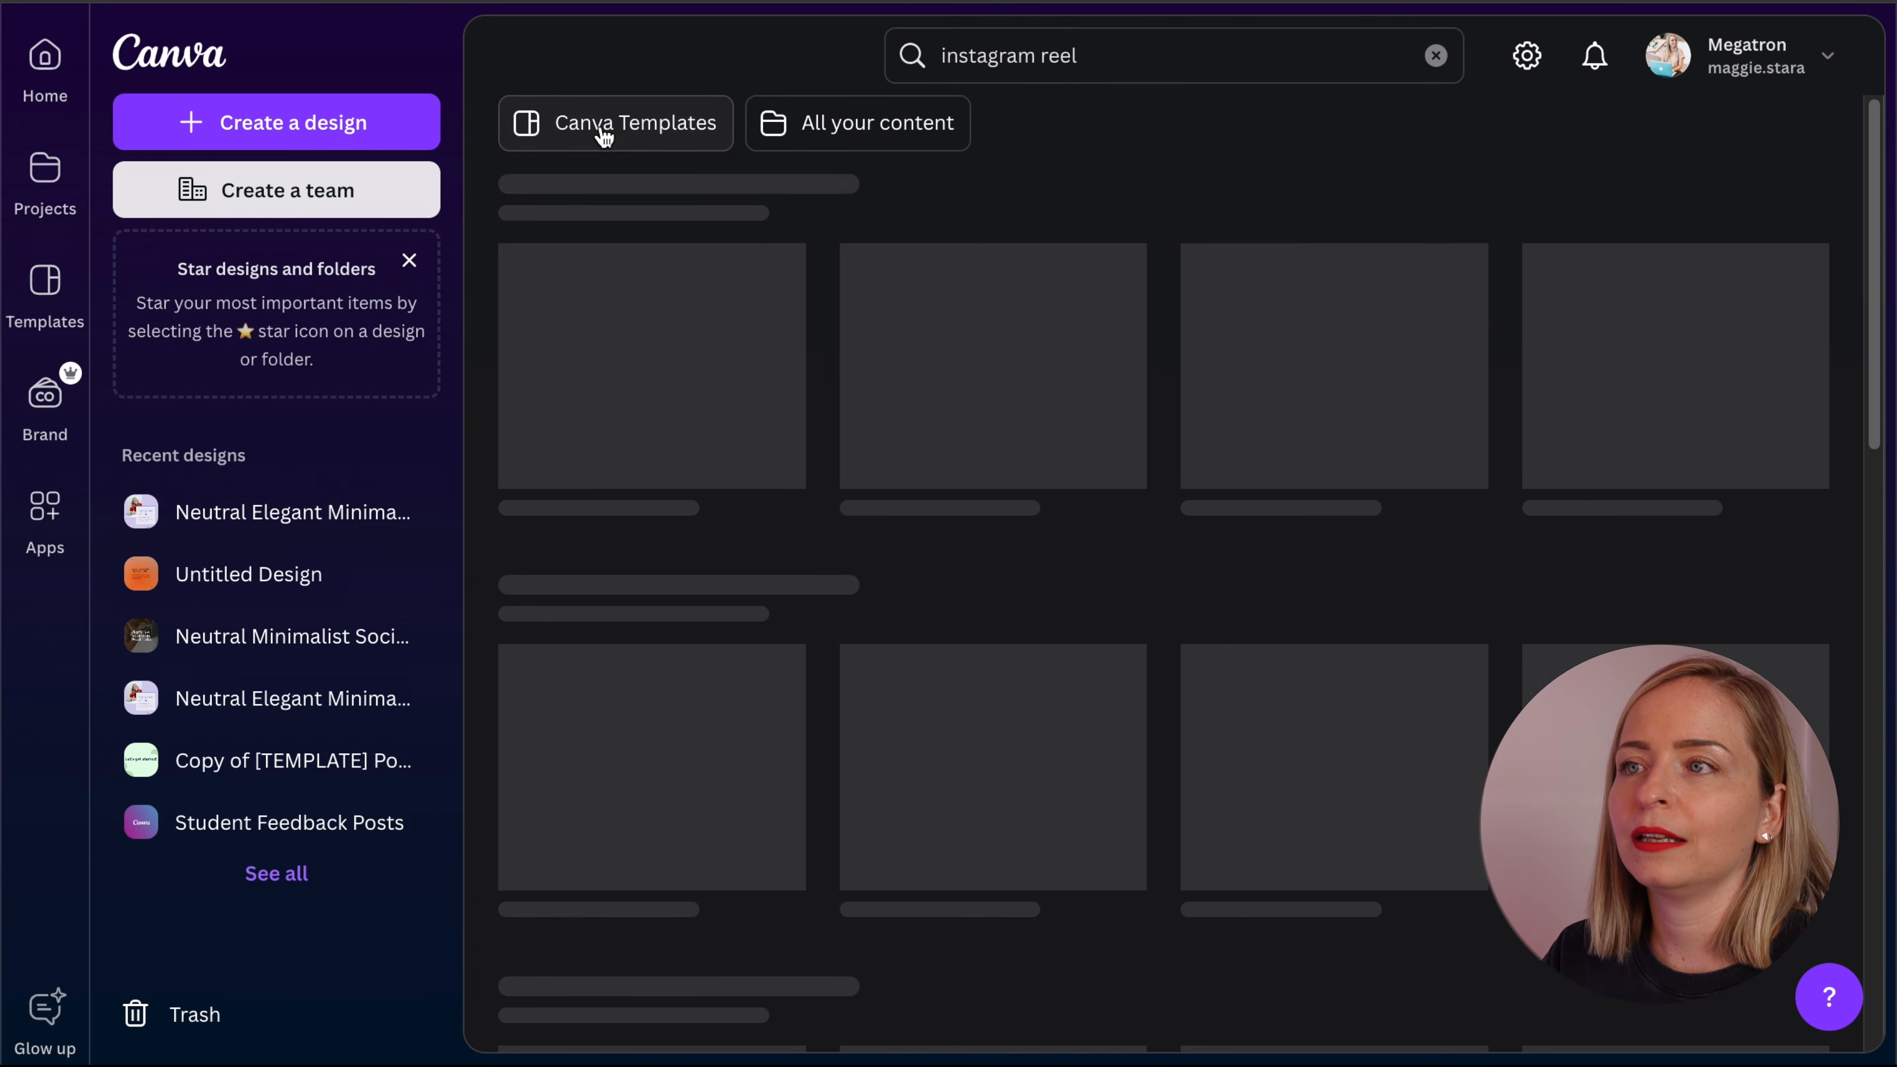
pyautogui.click(604, 127)
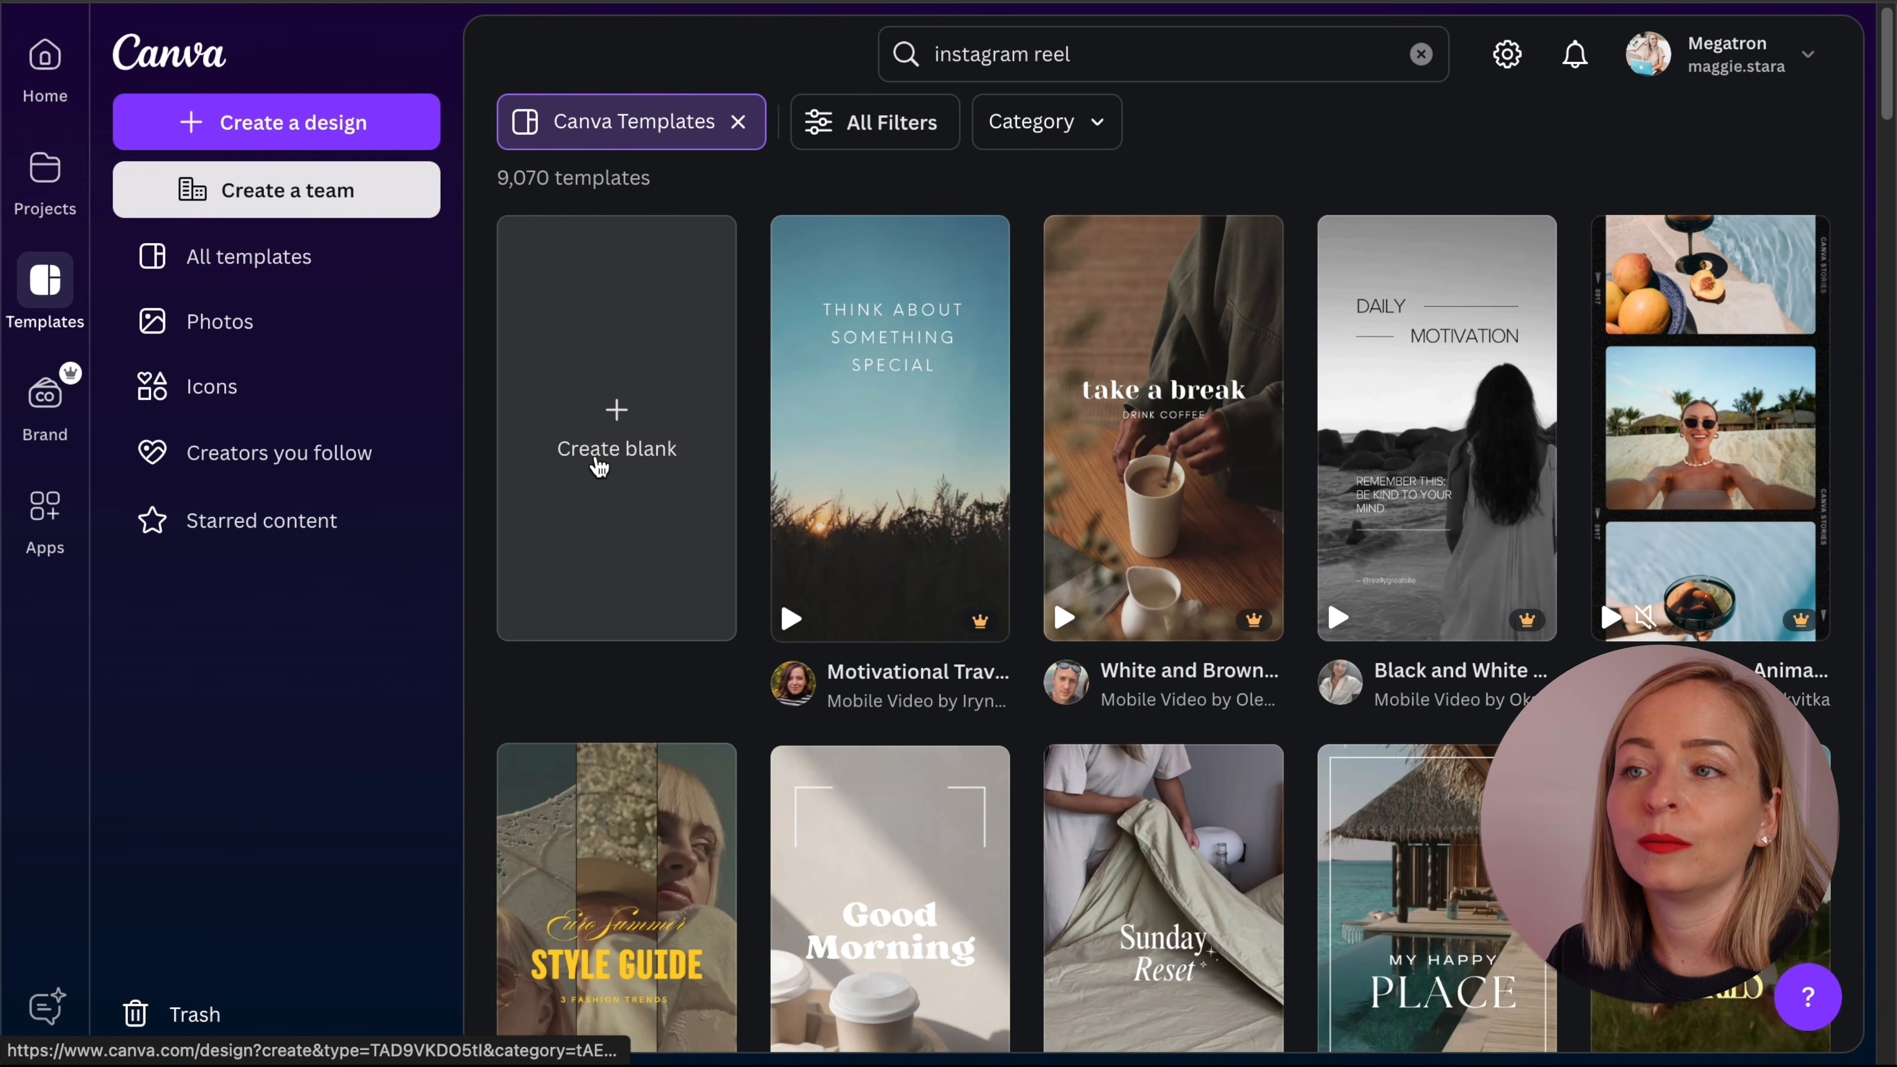
pyautogui.scroll(-10, 1452, 449)
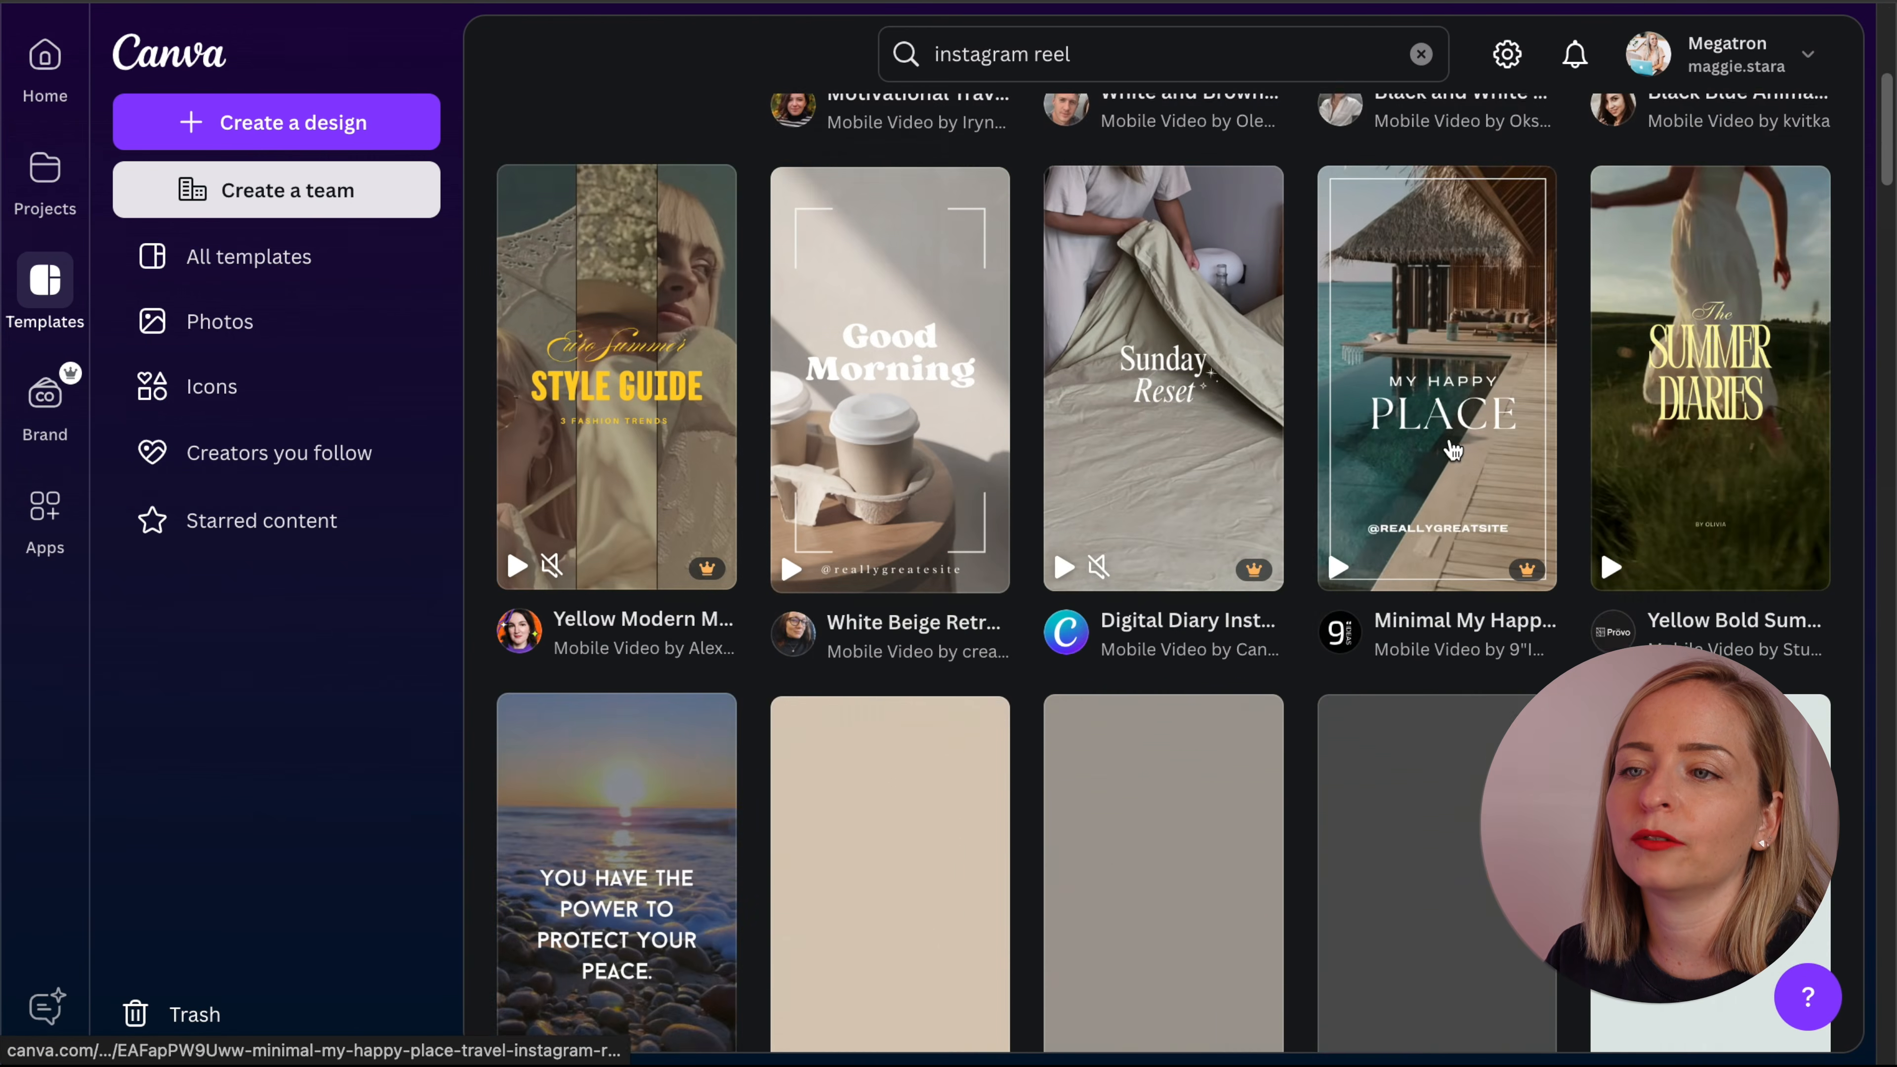
pyautogui.scroll(10, 1453, 448)
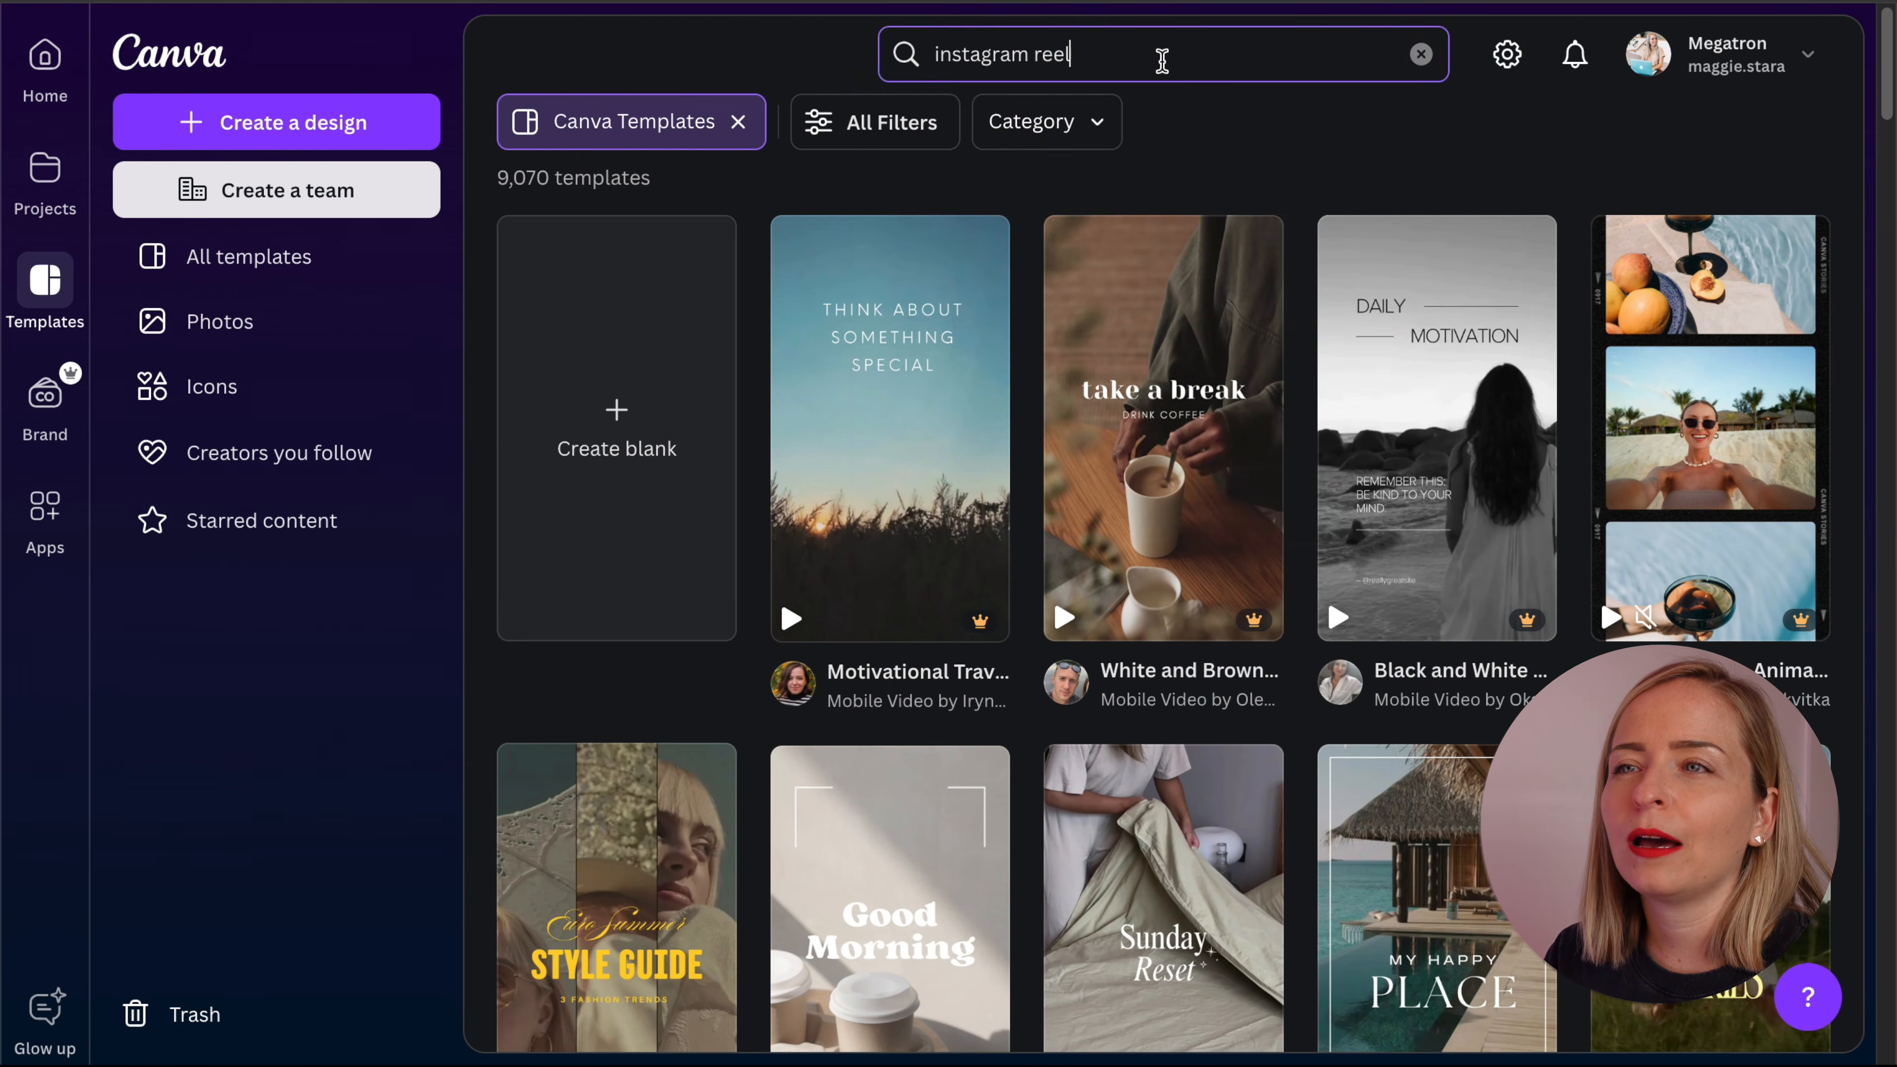
# - Refine the template search to "instagram reel tweet" and preview the animated template with the ocean background
pyautogui.click(1182, 52)
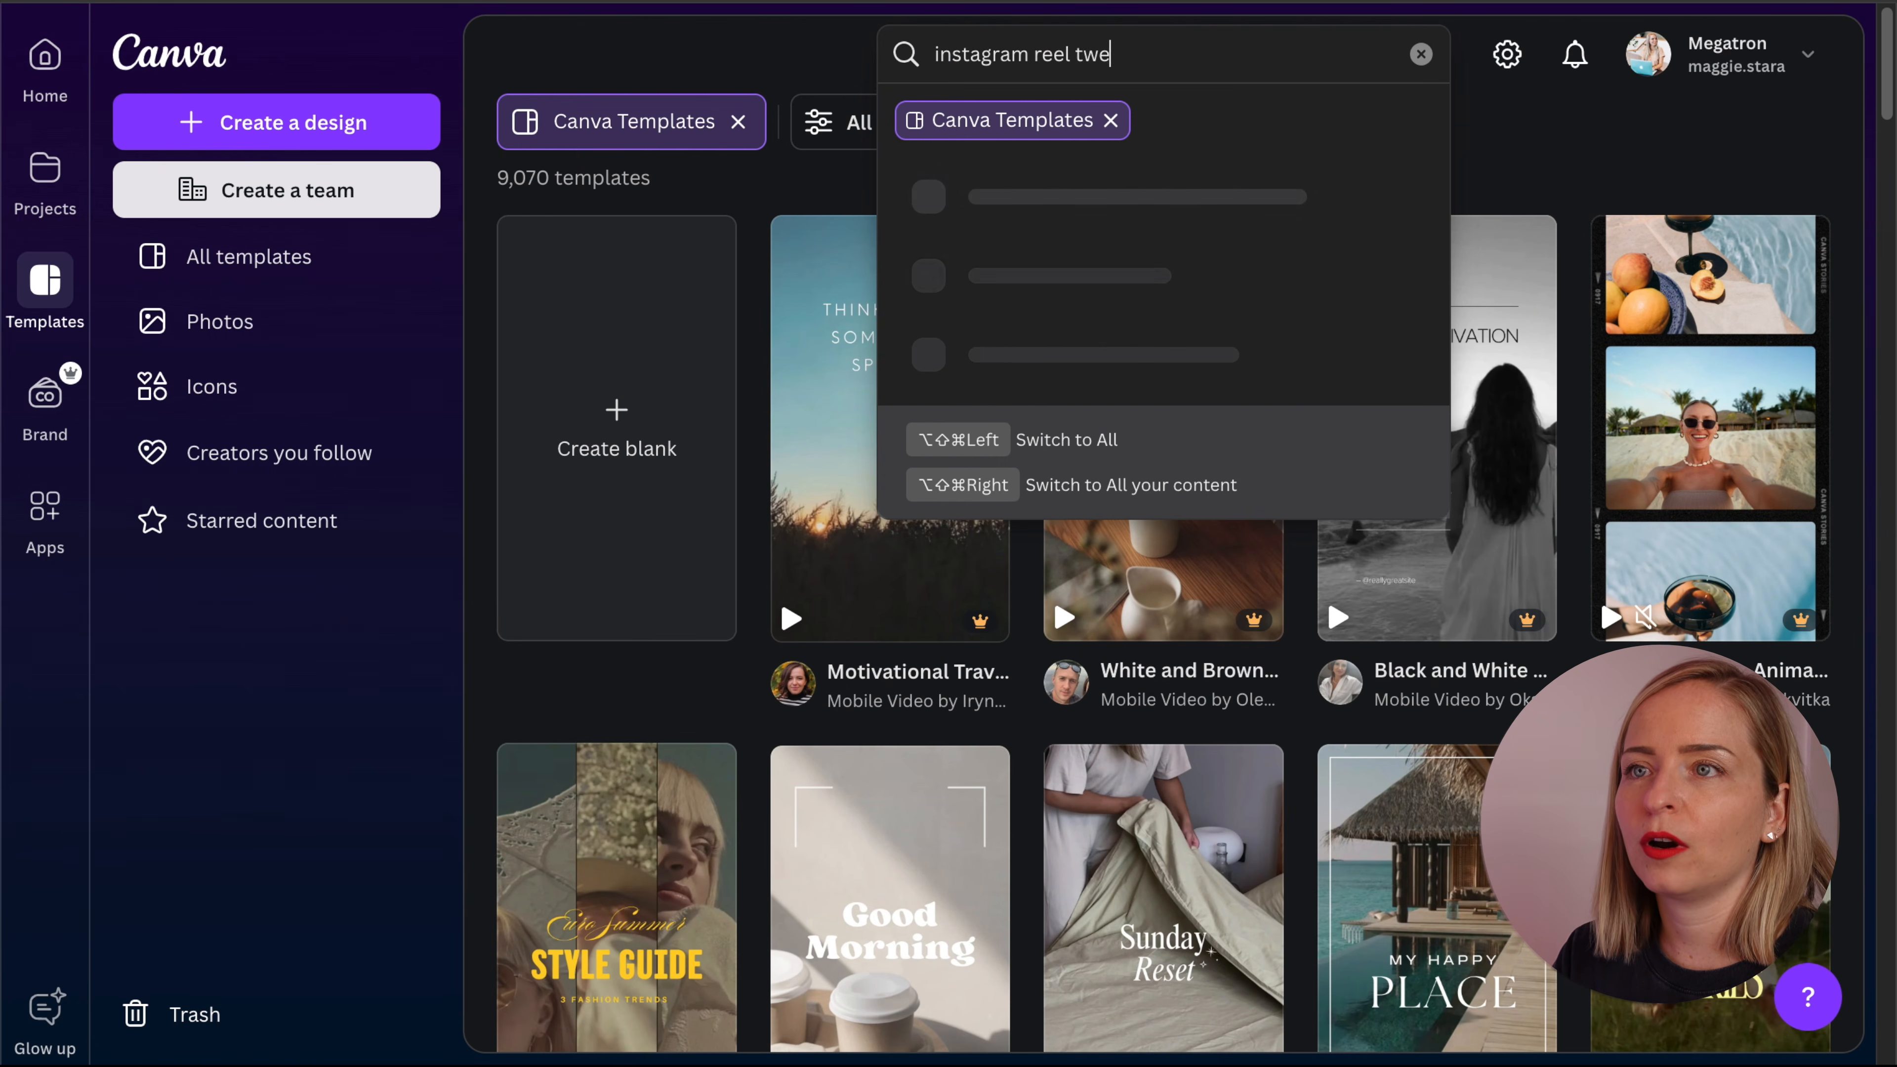
pyautogui.press('Return')
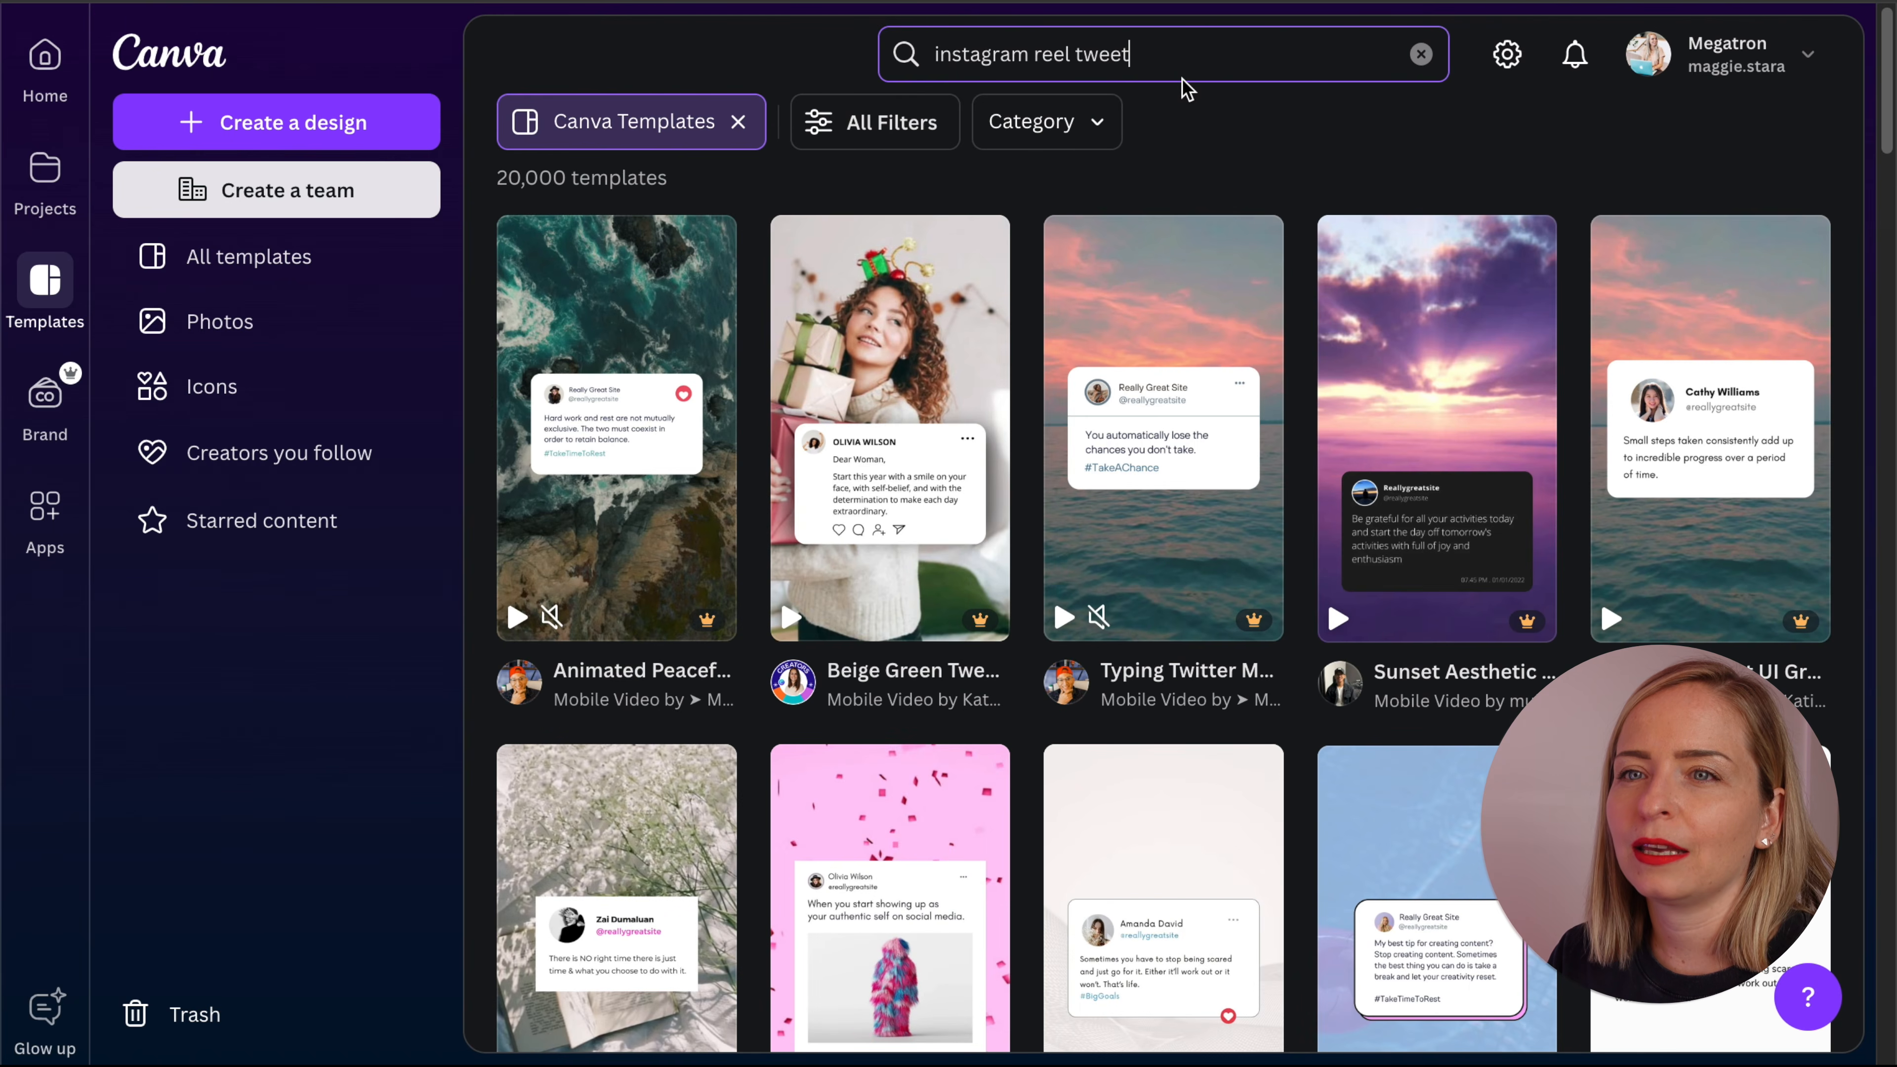
pyautogui.scroll(-2, 1227, 82)
pyautogui.scroll(2, 1227, 82)
pyautogui.moveTo(636, 290)
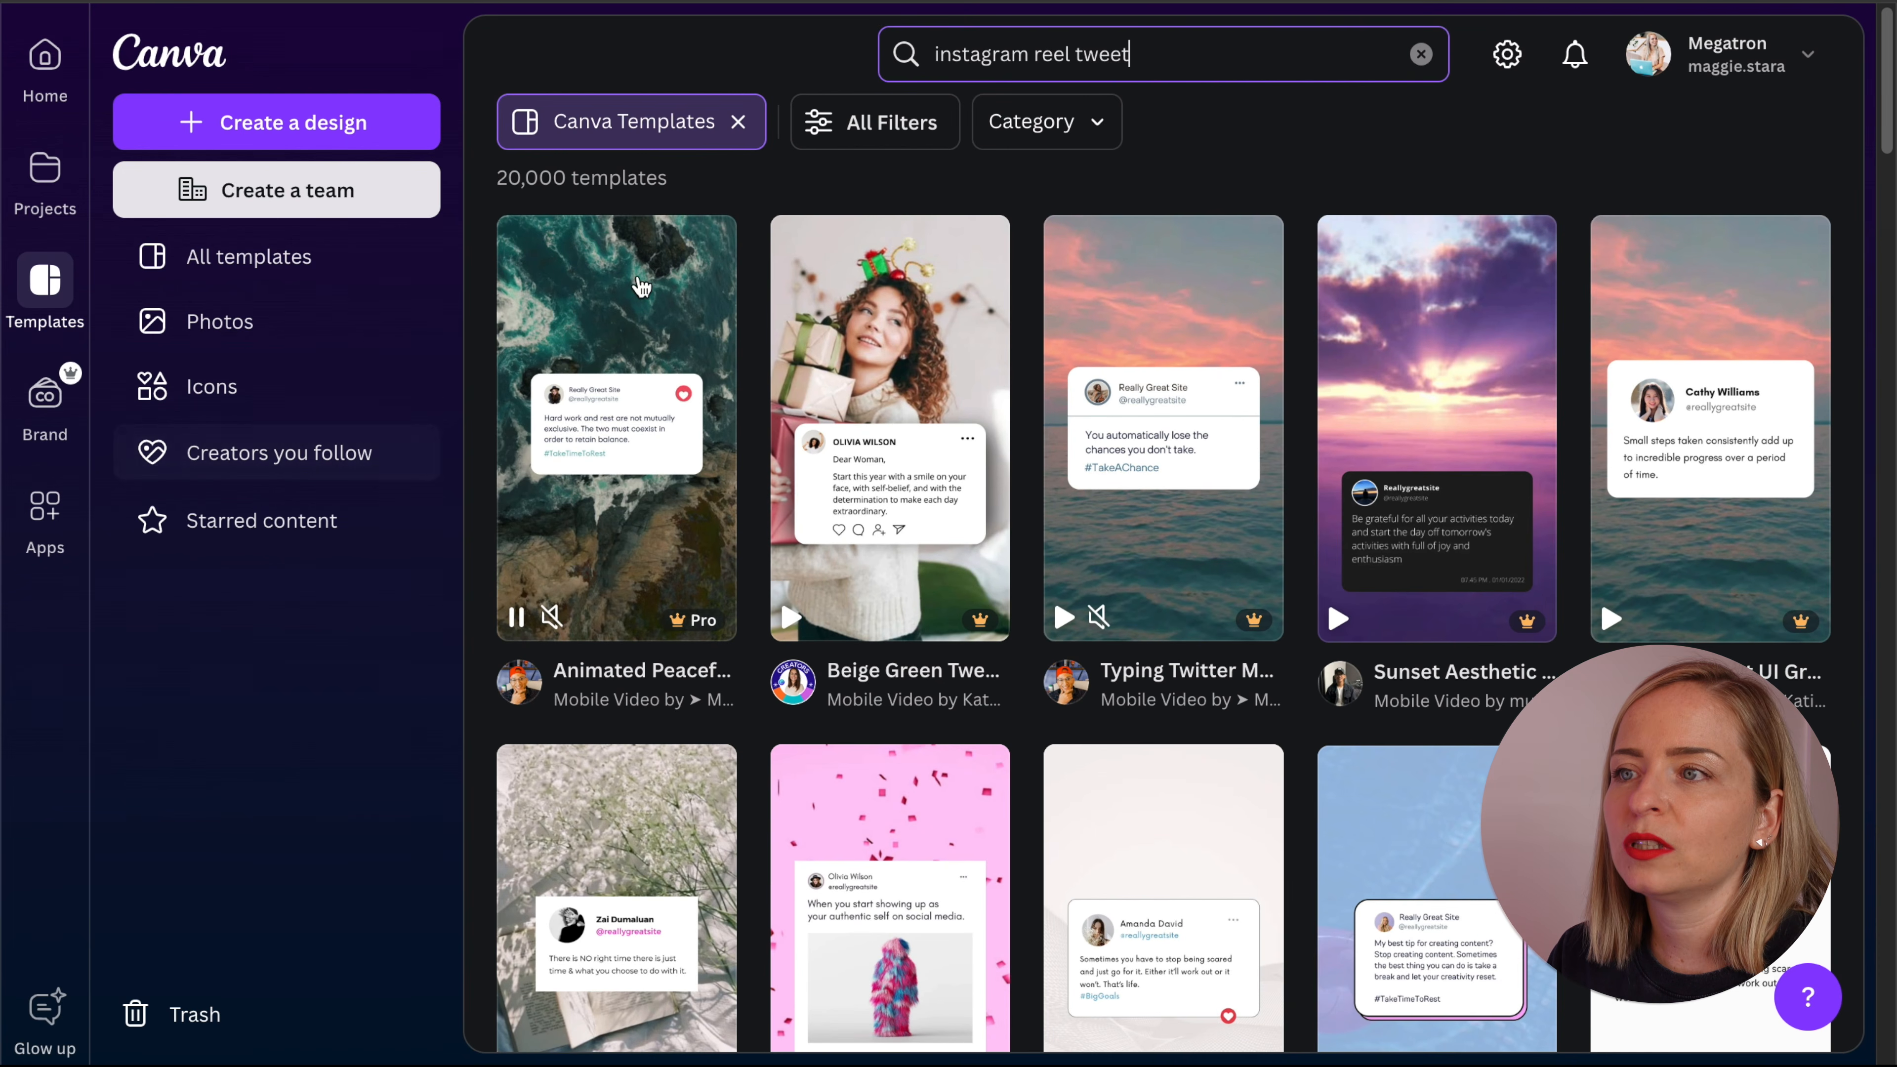
# - Customise the Animated Peaceful Water Tweet template and replace its ocean background with the 9.3-second poolside video from the Demo Assets folder
pyautogui.click(608, 319)
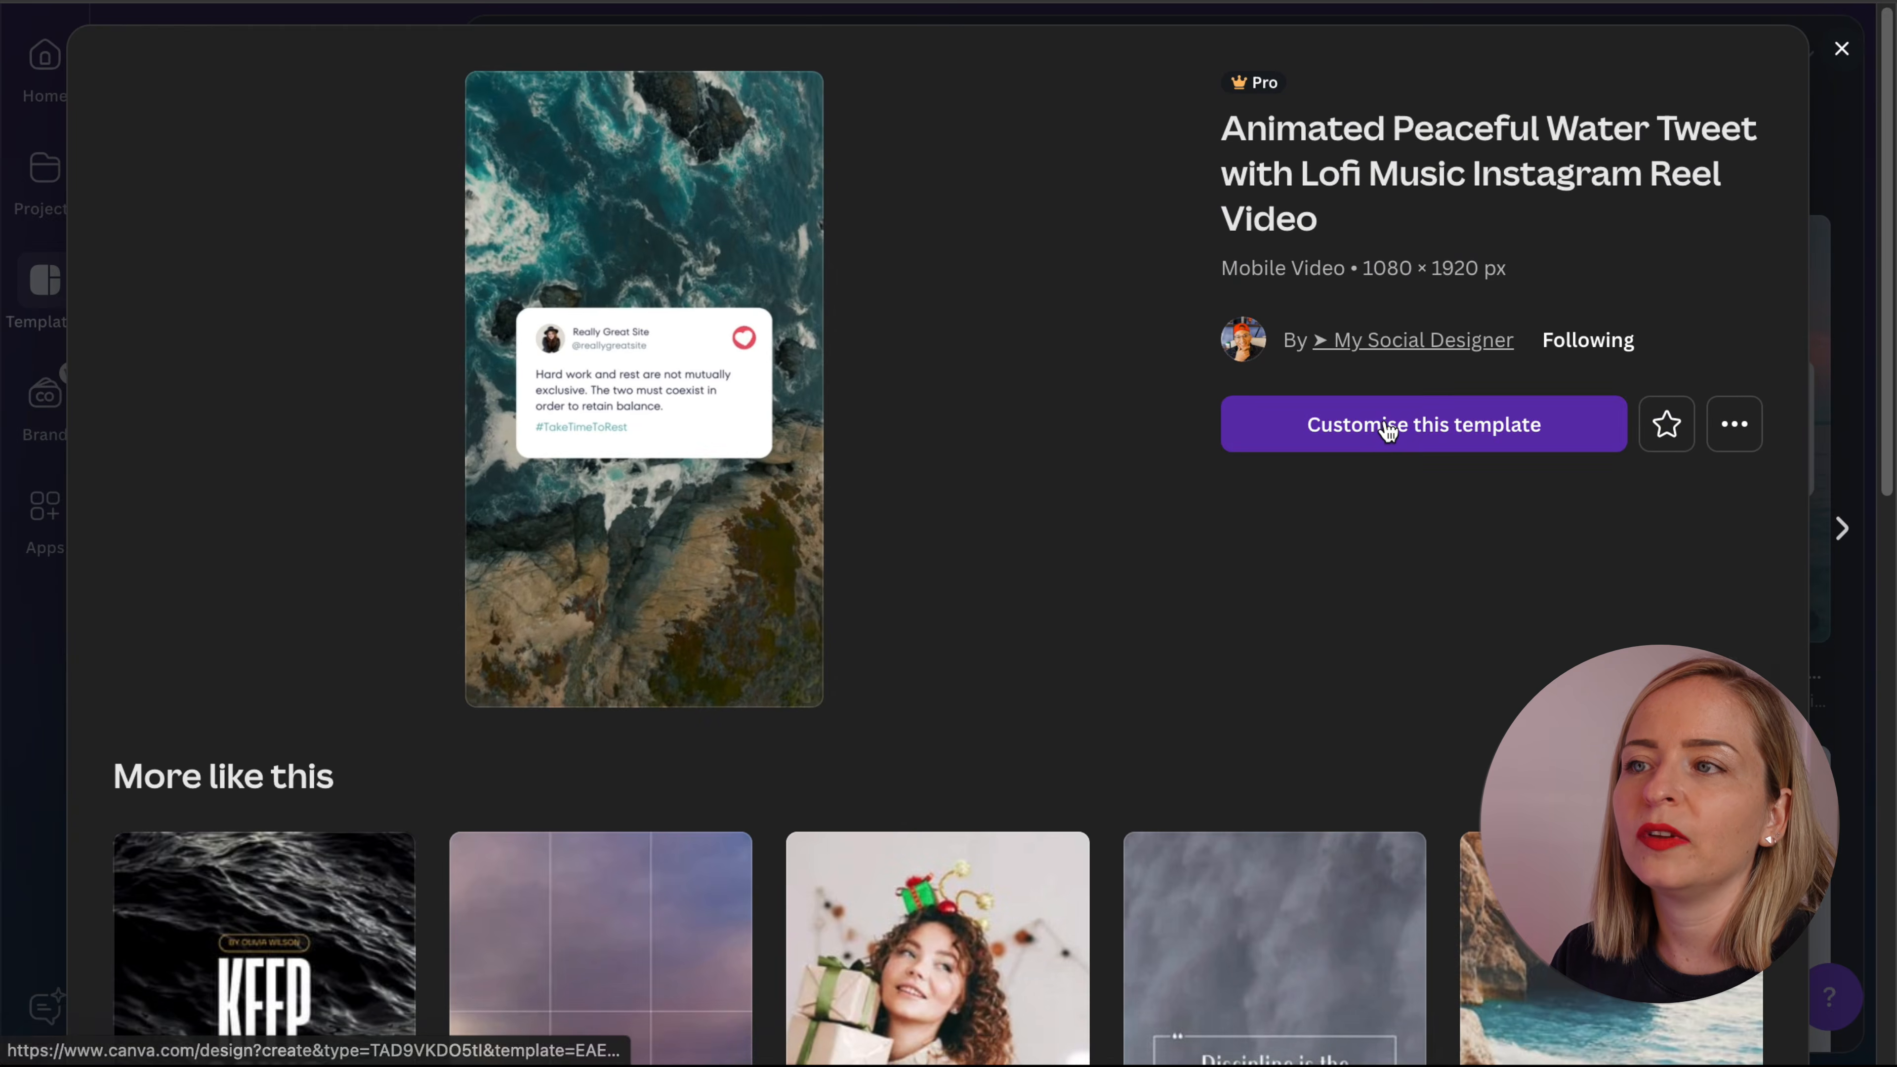
pyautogui.click(1390, 430)
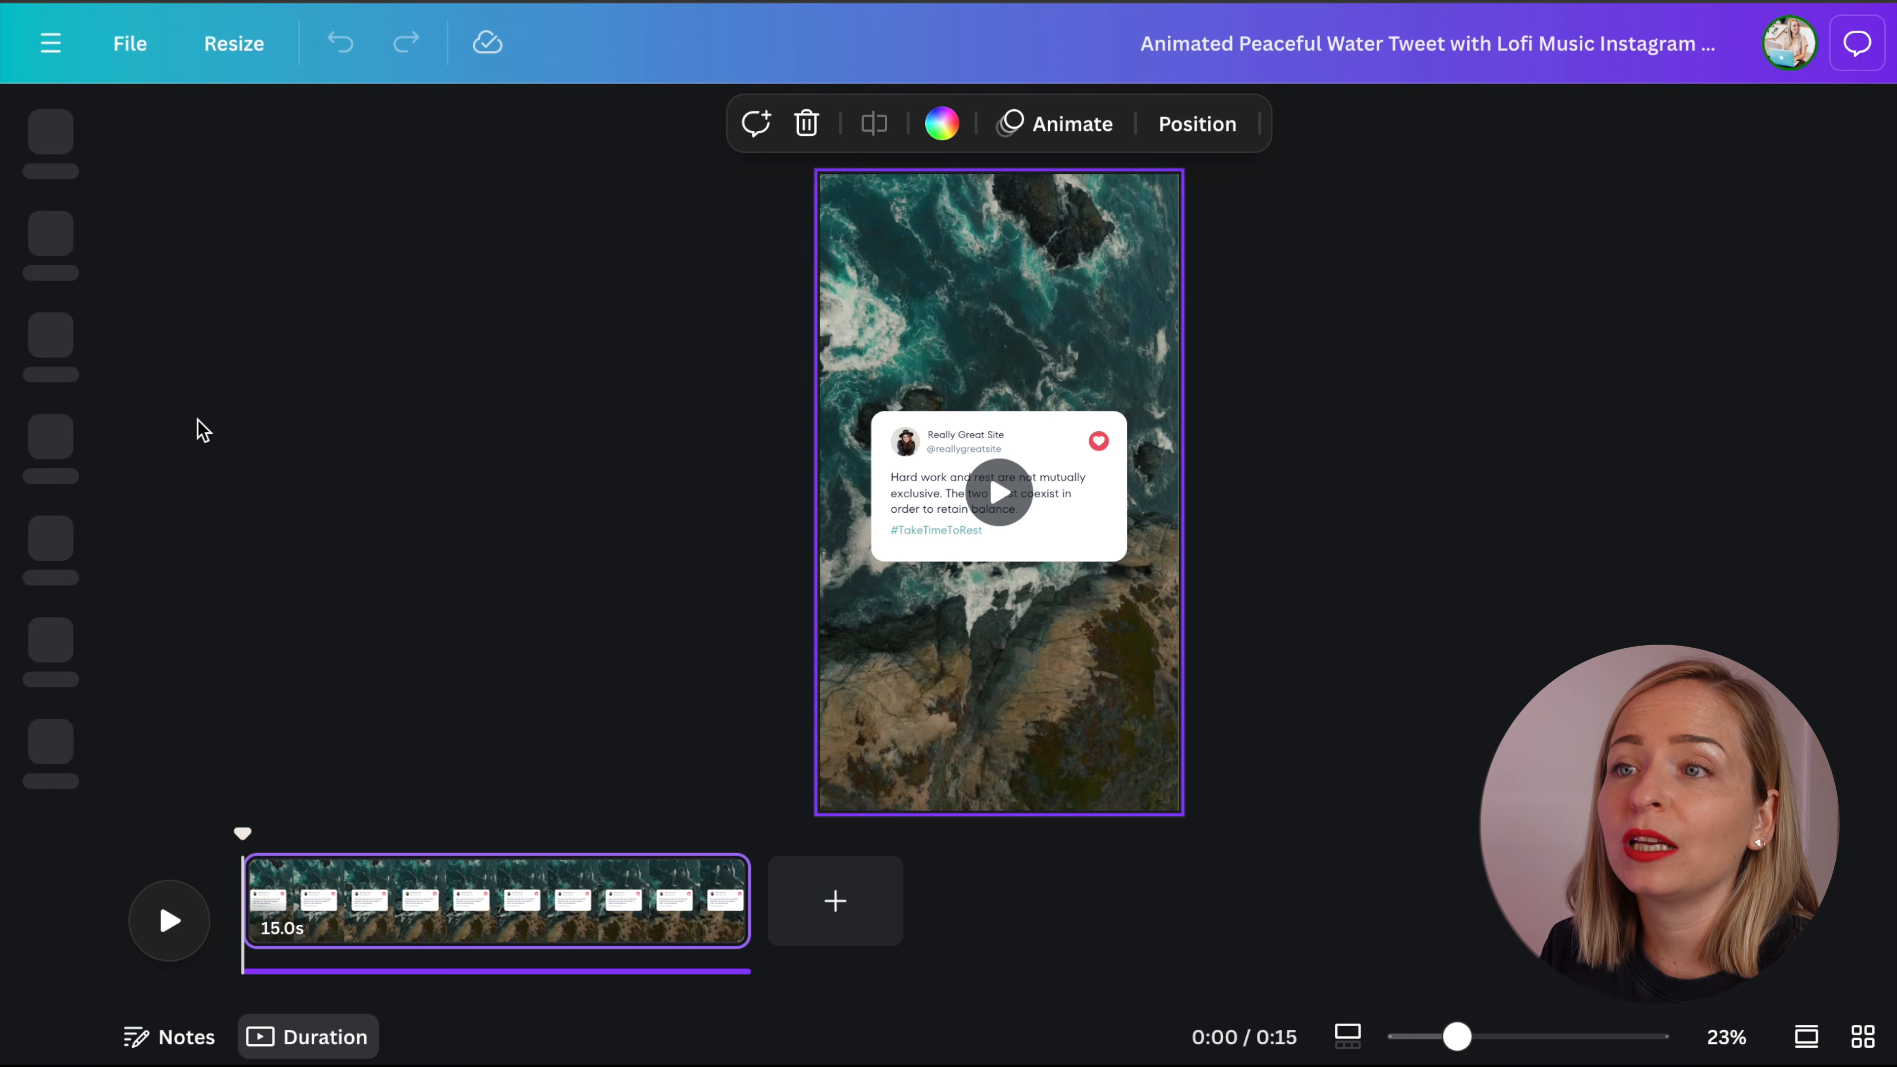
pyautogui.click(65, 731)
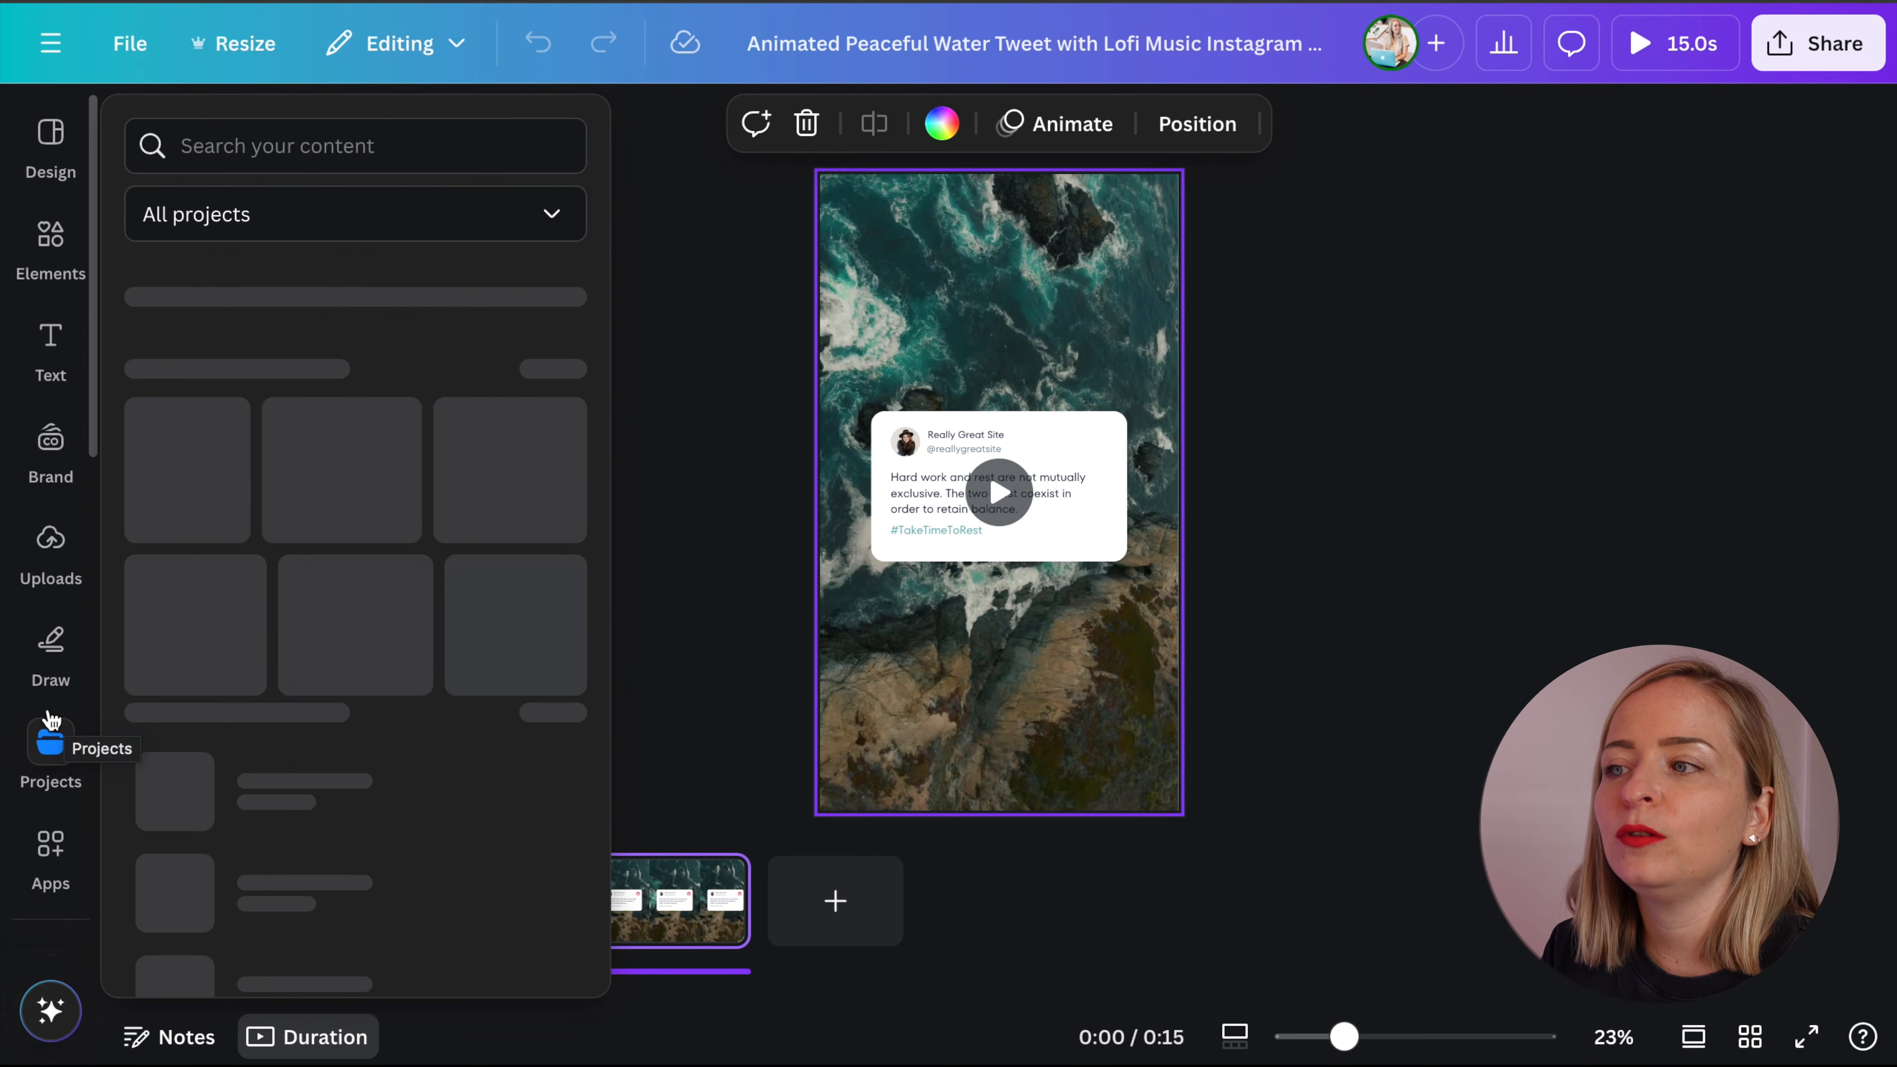
pyautogui.scroll(-7, 52, 717)
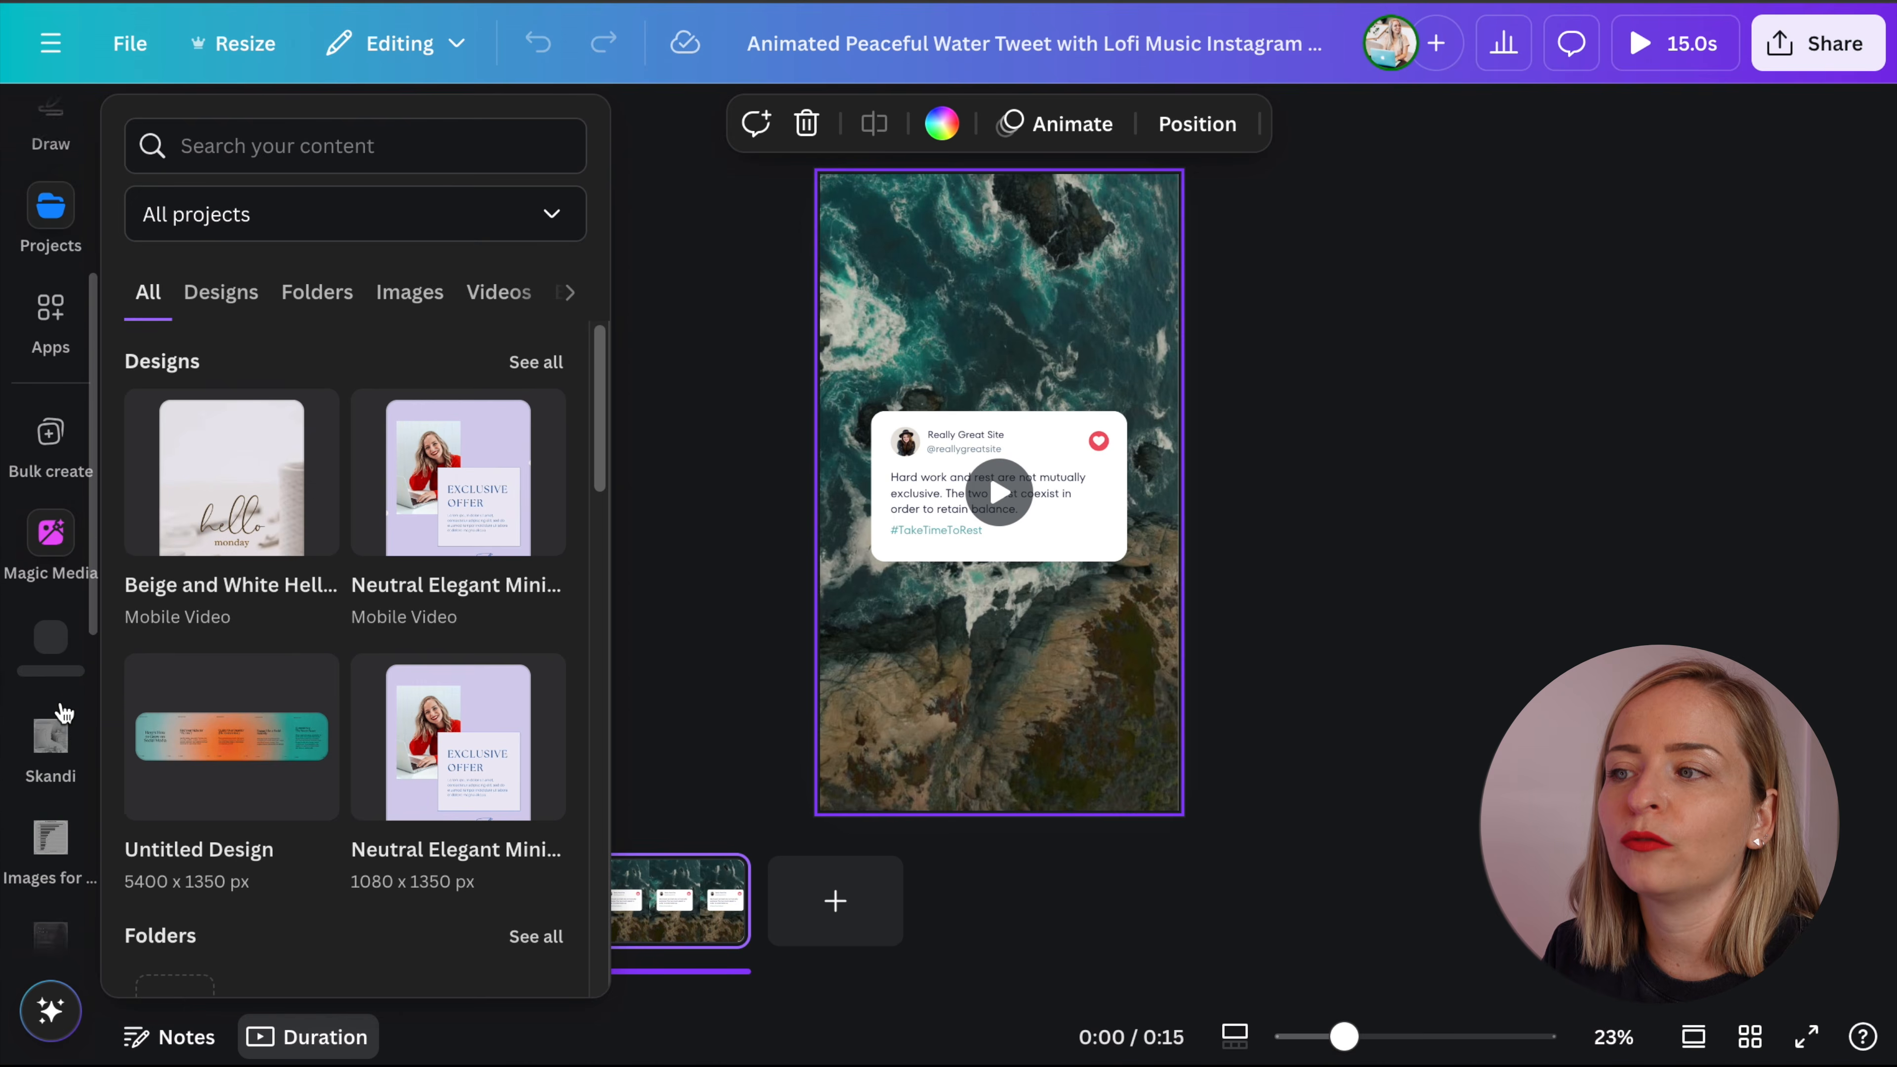
pyautogui.scroll(-3, 60, 725)
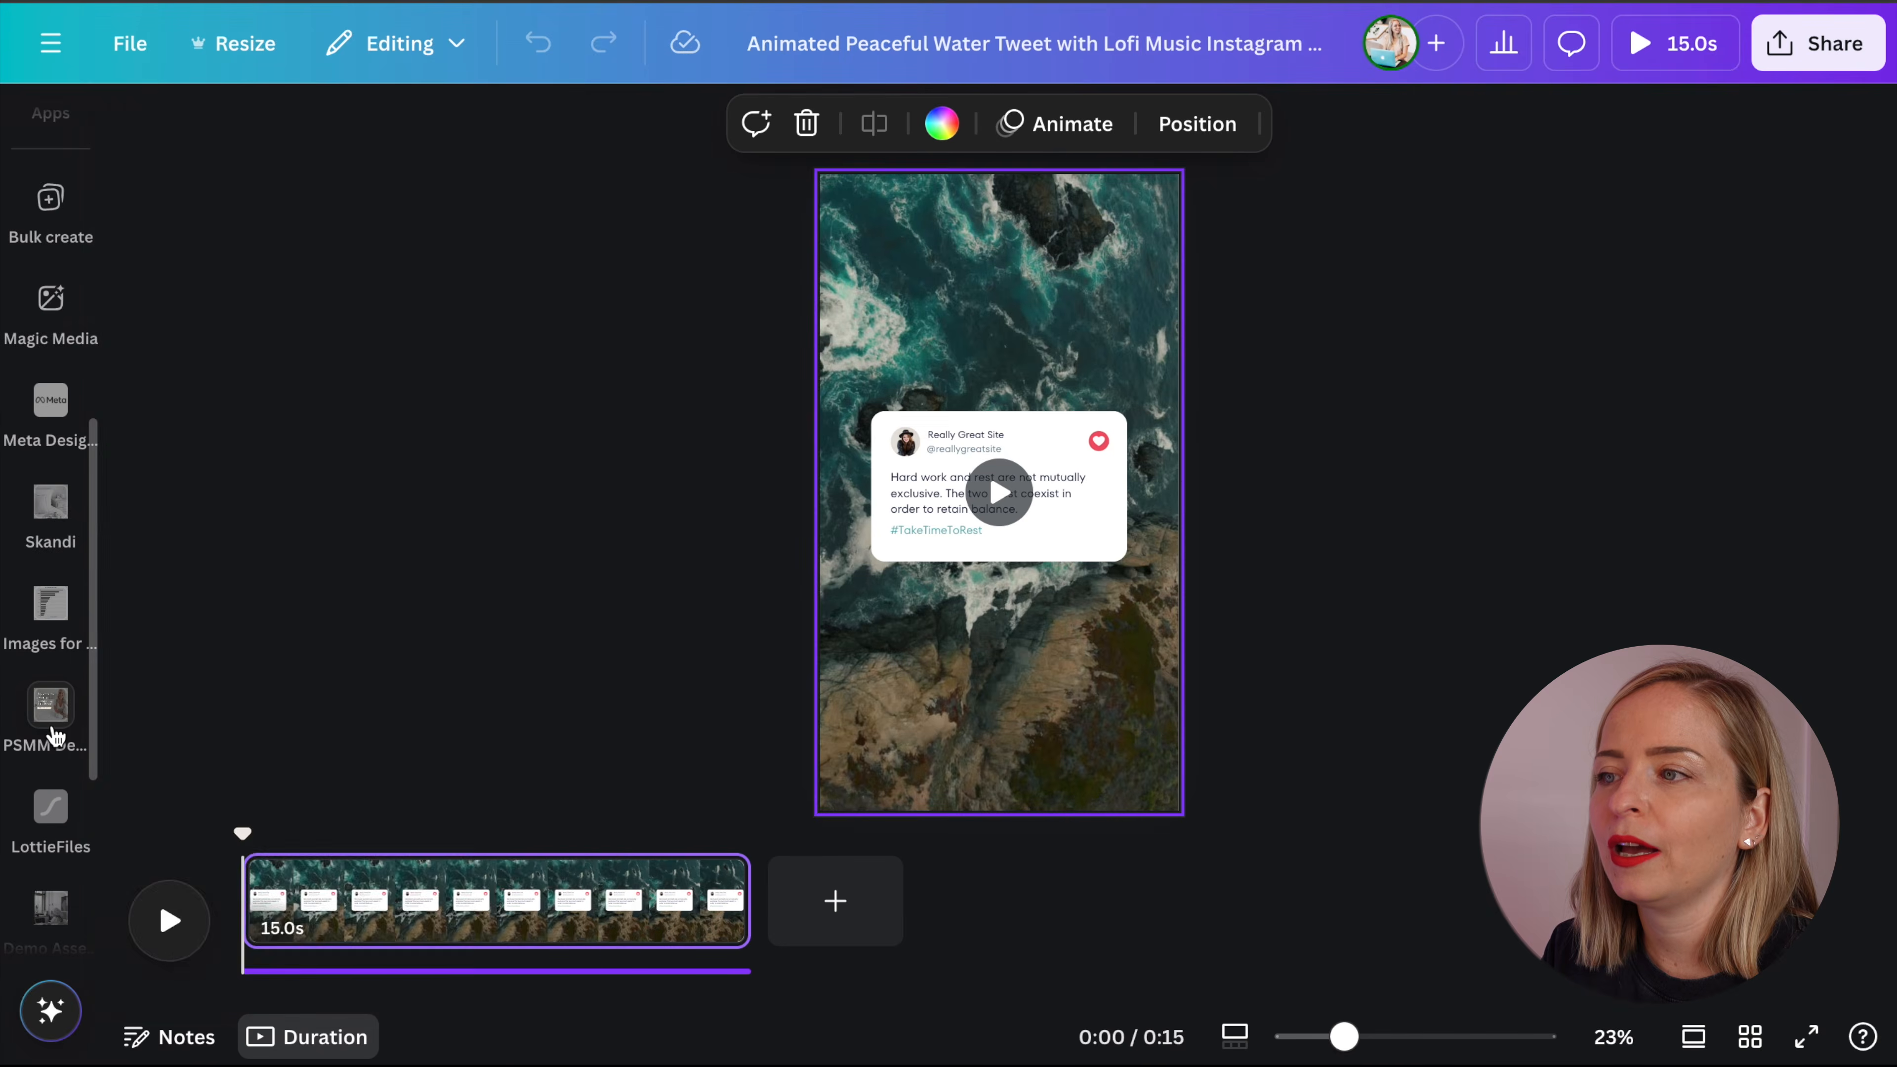
pyautogui.scroll(-1, 63, 822)
pyautogui.click(66, 836)
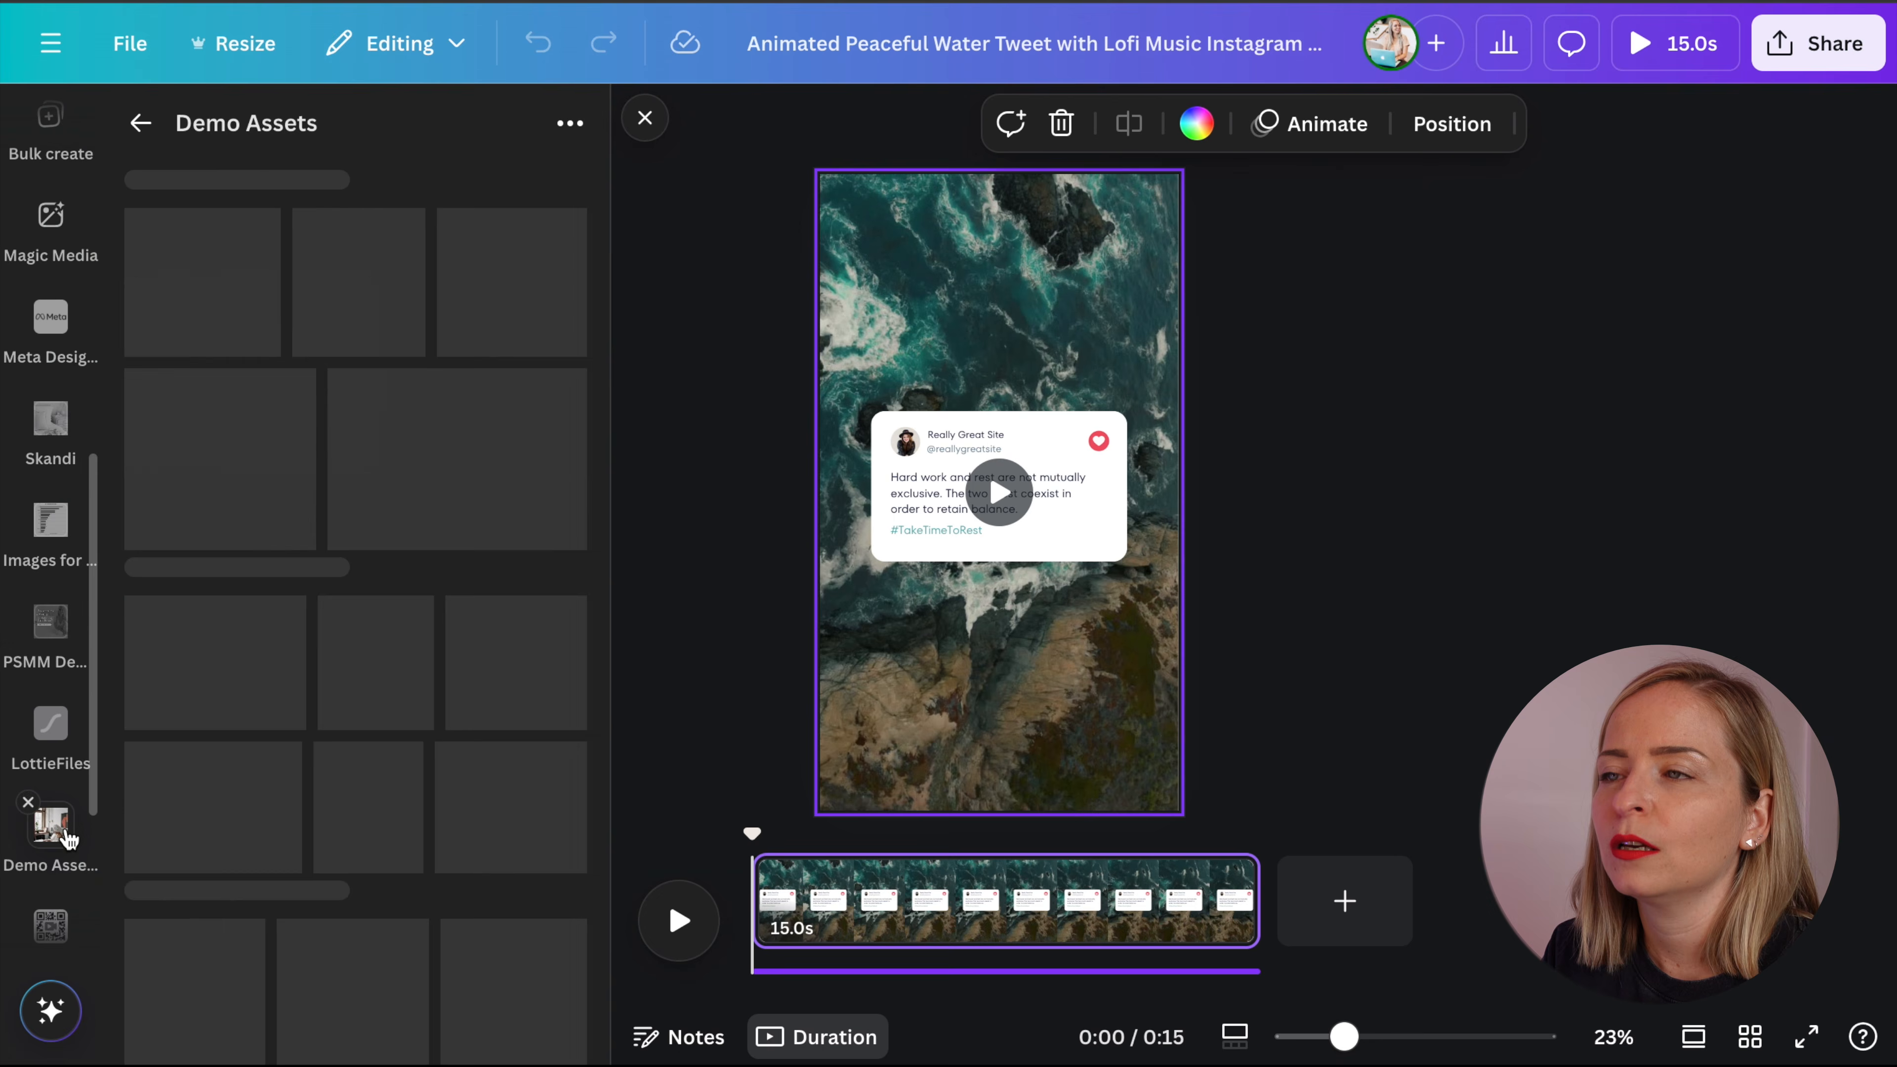
pyautogui.moveTo(526, 628); pyautogui.dragTo(848, 639)
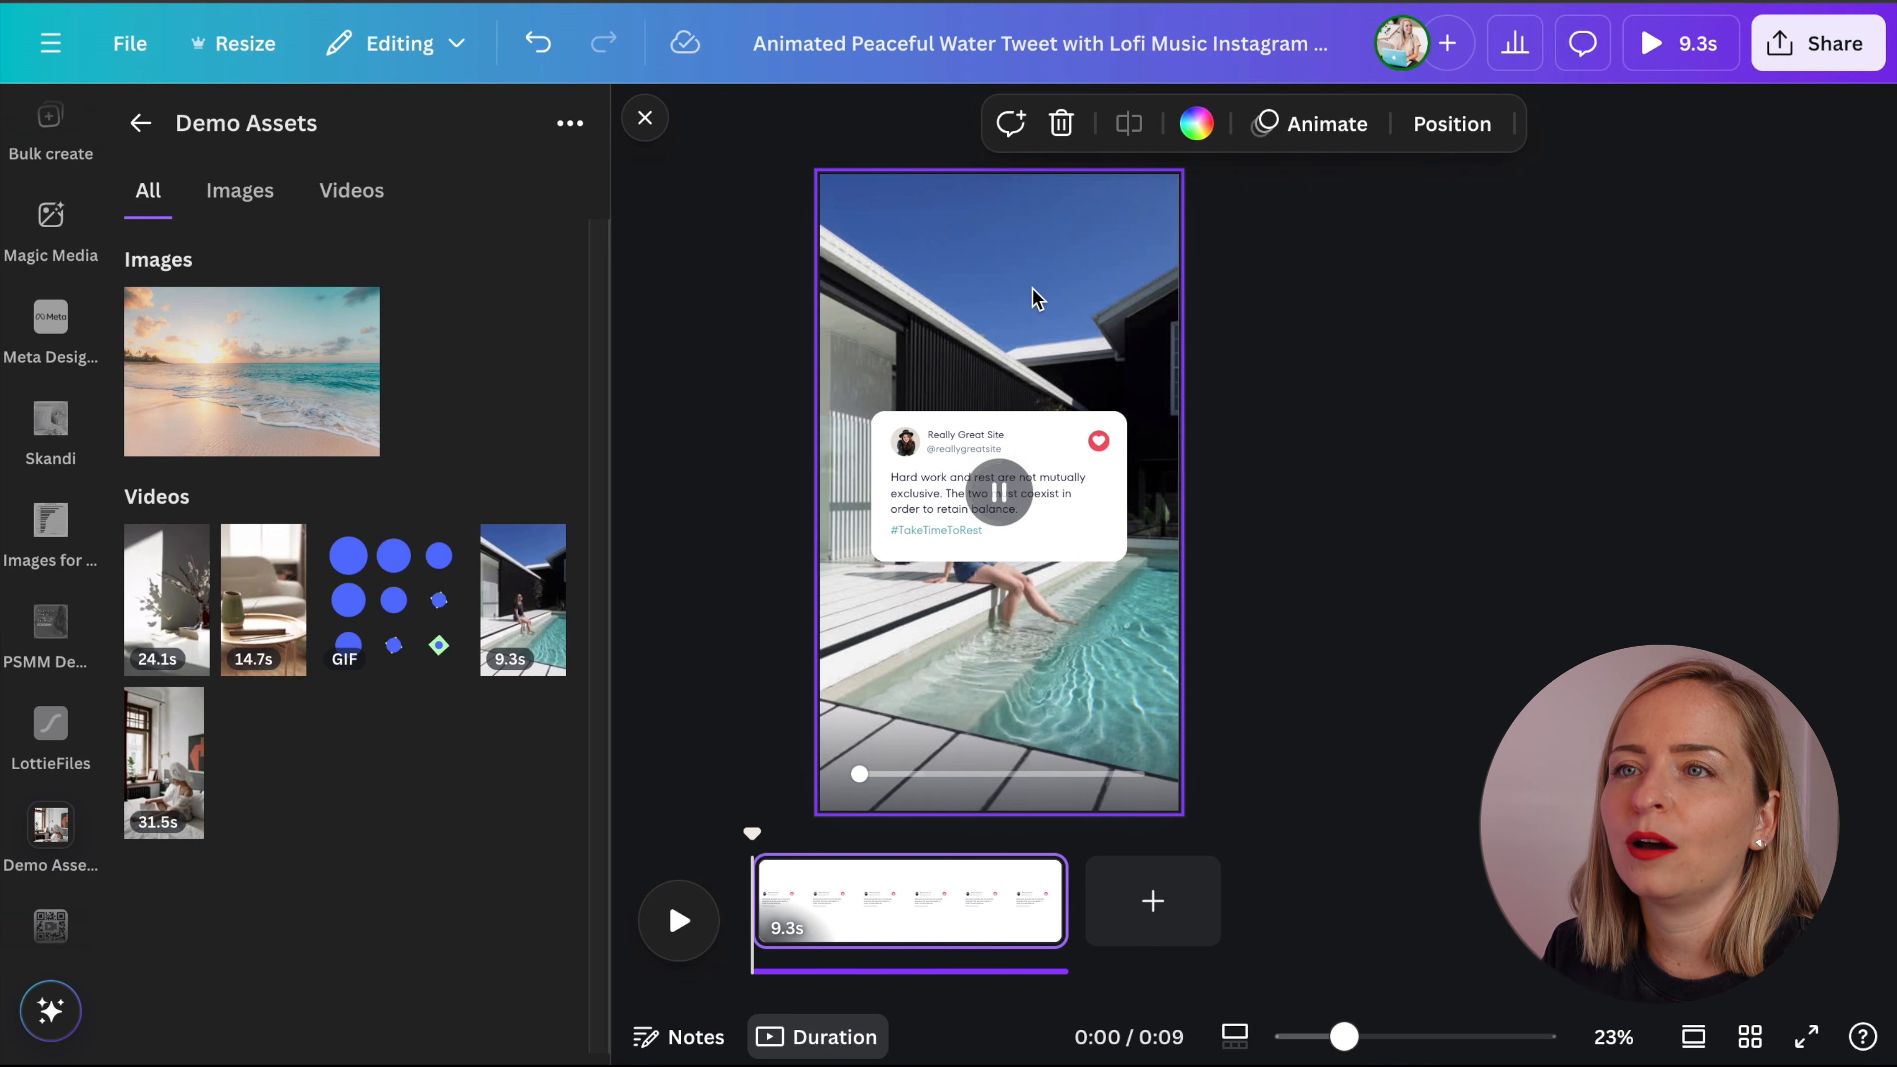
# - Darken the poolside video by giving it a near-black background colour and setting its transparency to 35
pyautogui.click(1684, 124)
pyautogui.moveTo(1700, 252); pyautogui.dragTo(1639, 241)
pyautogui.click(1485, 125)
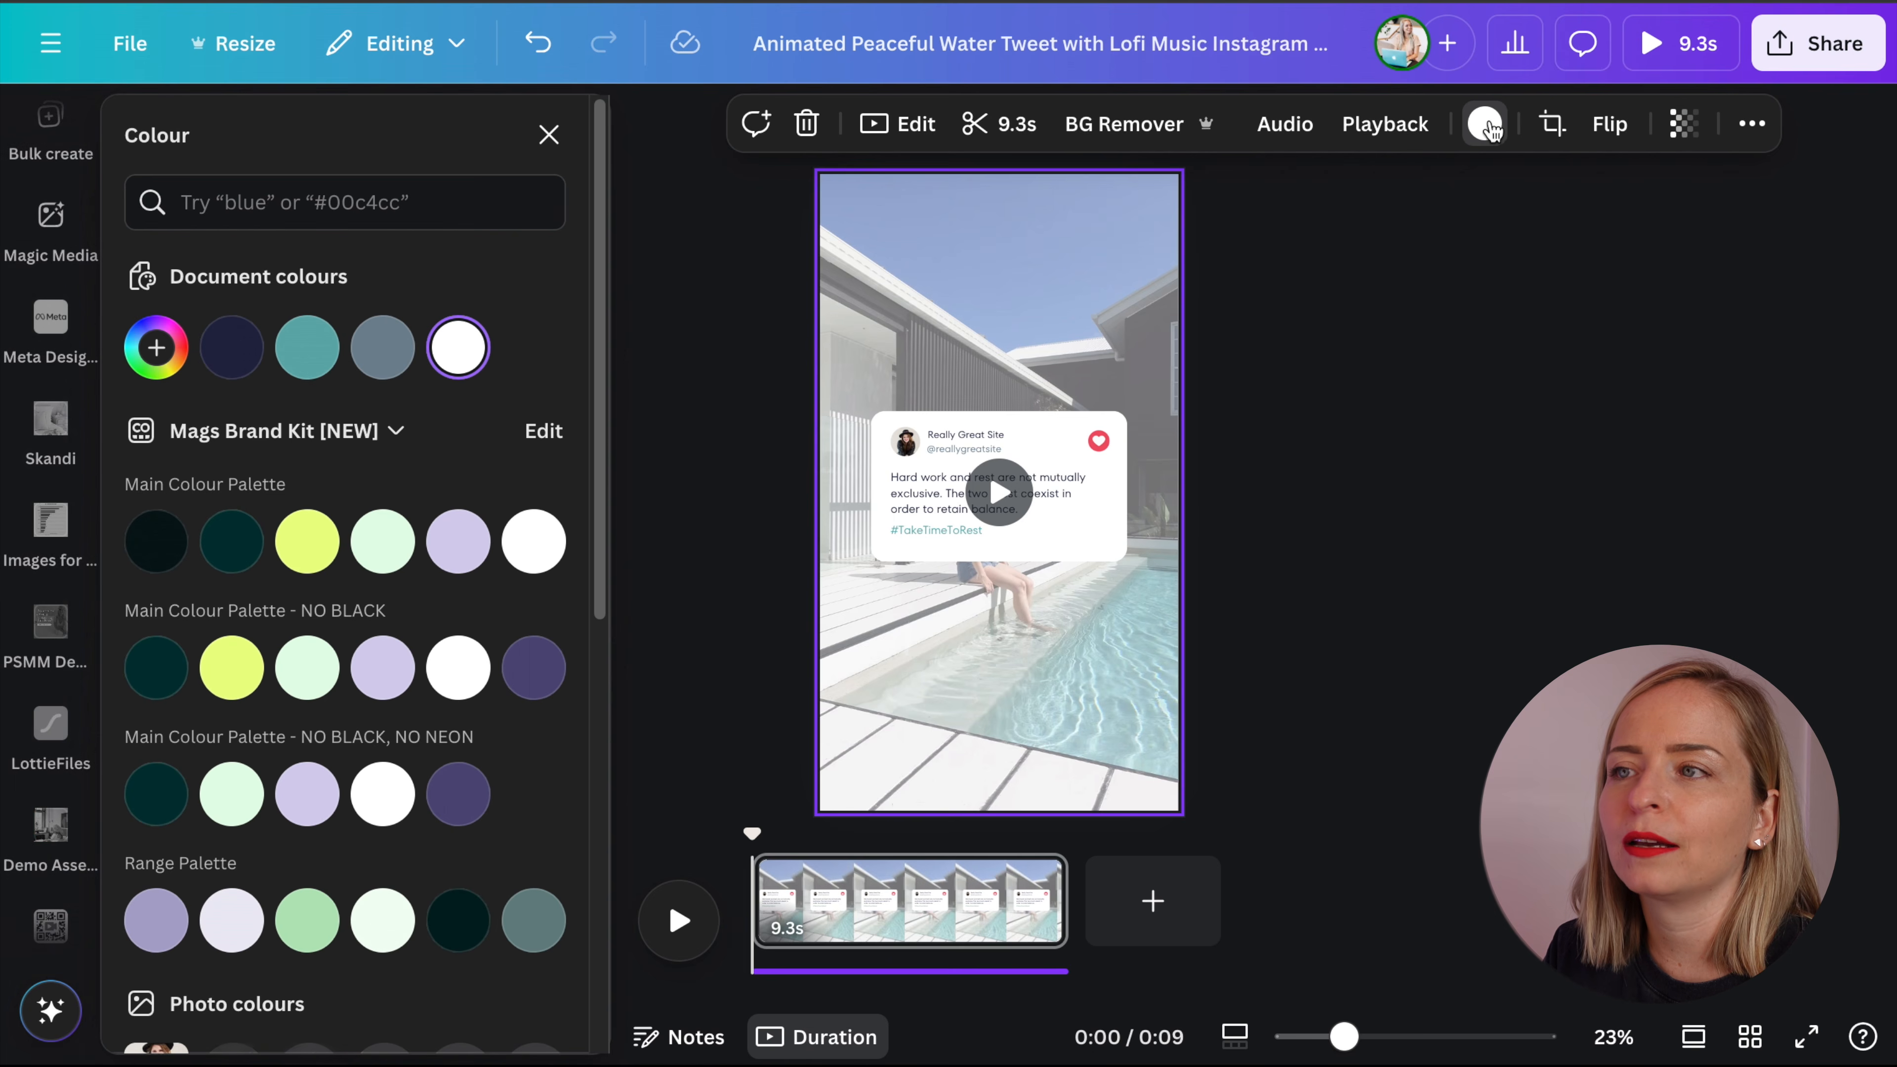
pyautogui.click(154, 553)
pyautogui.scroll(-5, 389, 785)
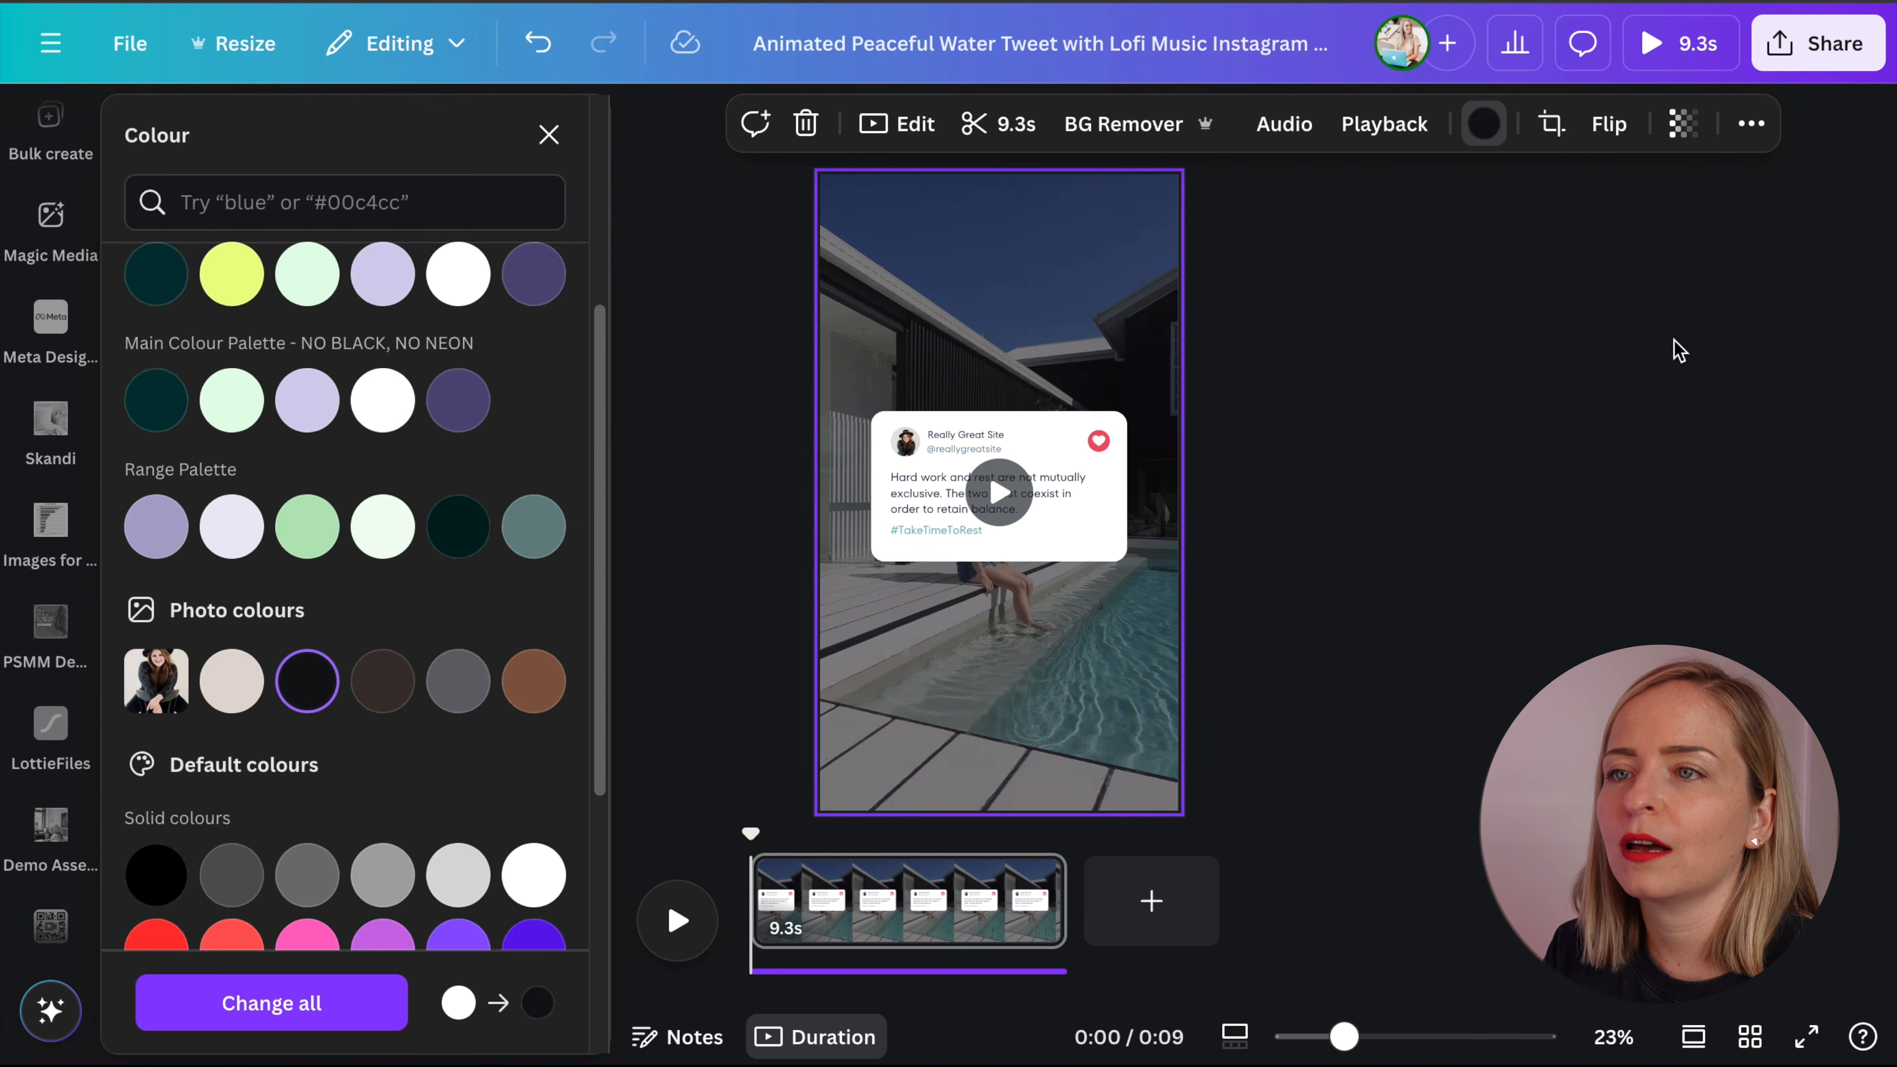
pyautogui.click(1678, 133)
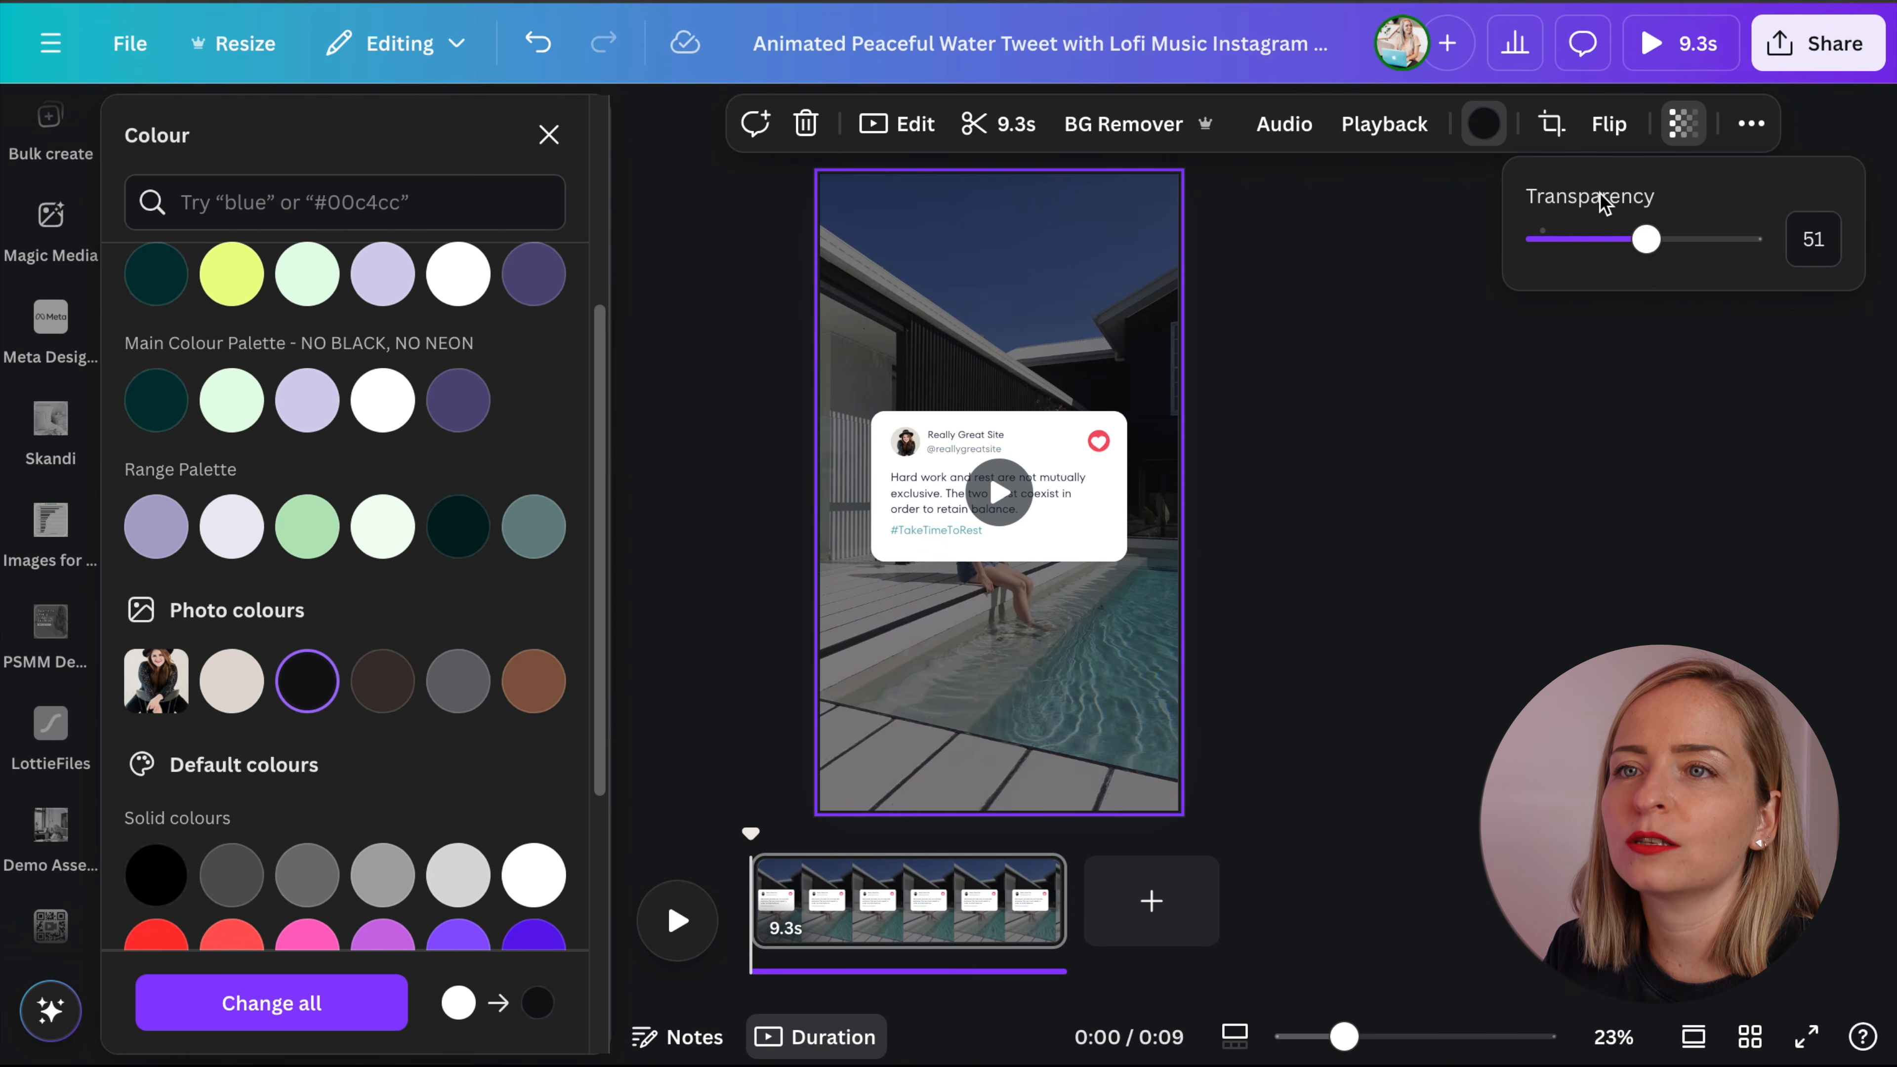
pyautogui.moveTo(1643, 243); pyautogui.dragTo(1604, 246)
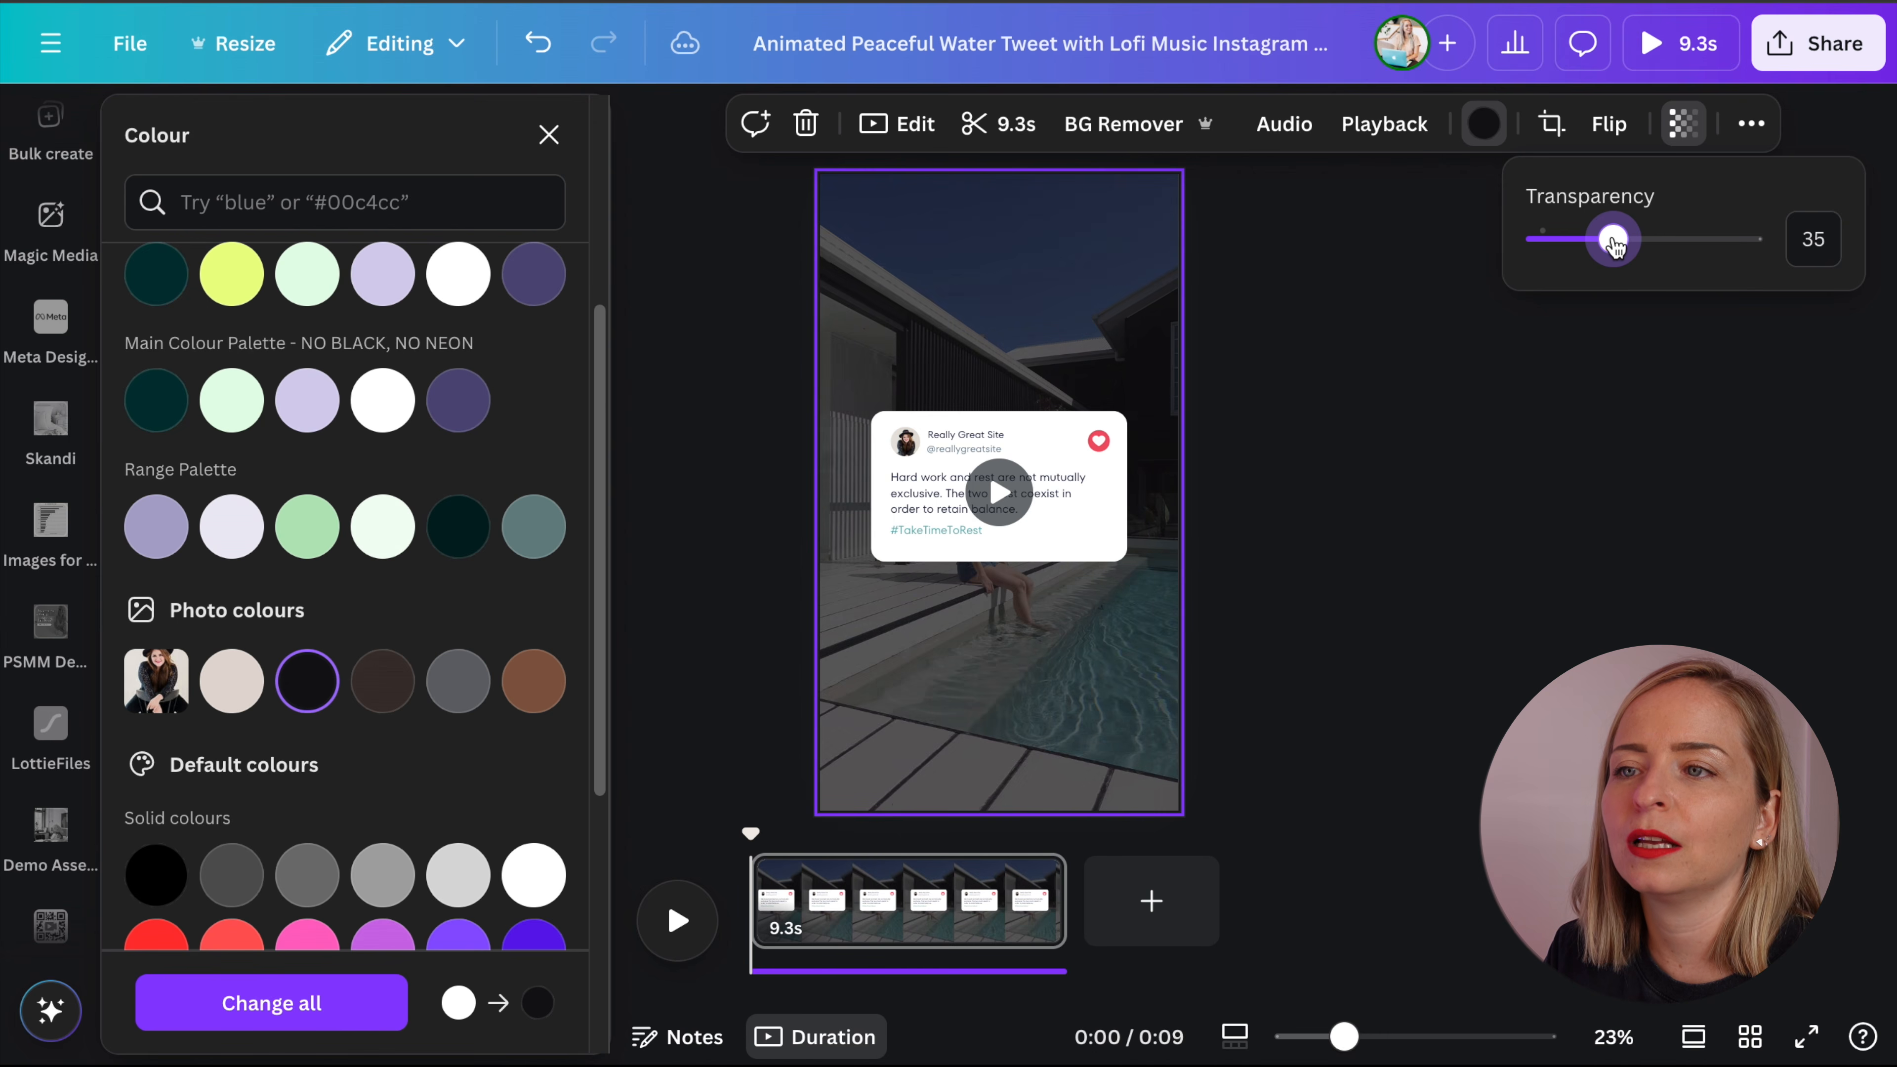
pyautogui.click(1511, 496)
pyautogui.click(1512, 496)
# - Move the whole tweet card up so it sits above the seated woman in the background video
pyautogui.moveTo(1150, 359); pyautogui.dragTo(868, 580)
pyautogui.moveTo(1050, 533); pyautogui.dragTo(1051, 394)
pyautogui.click(1275, 487)
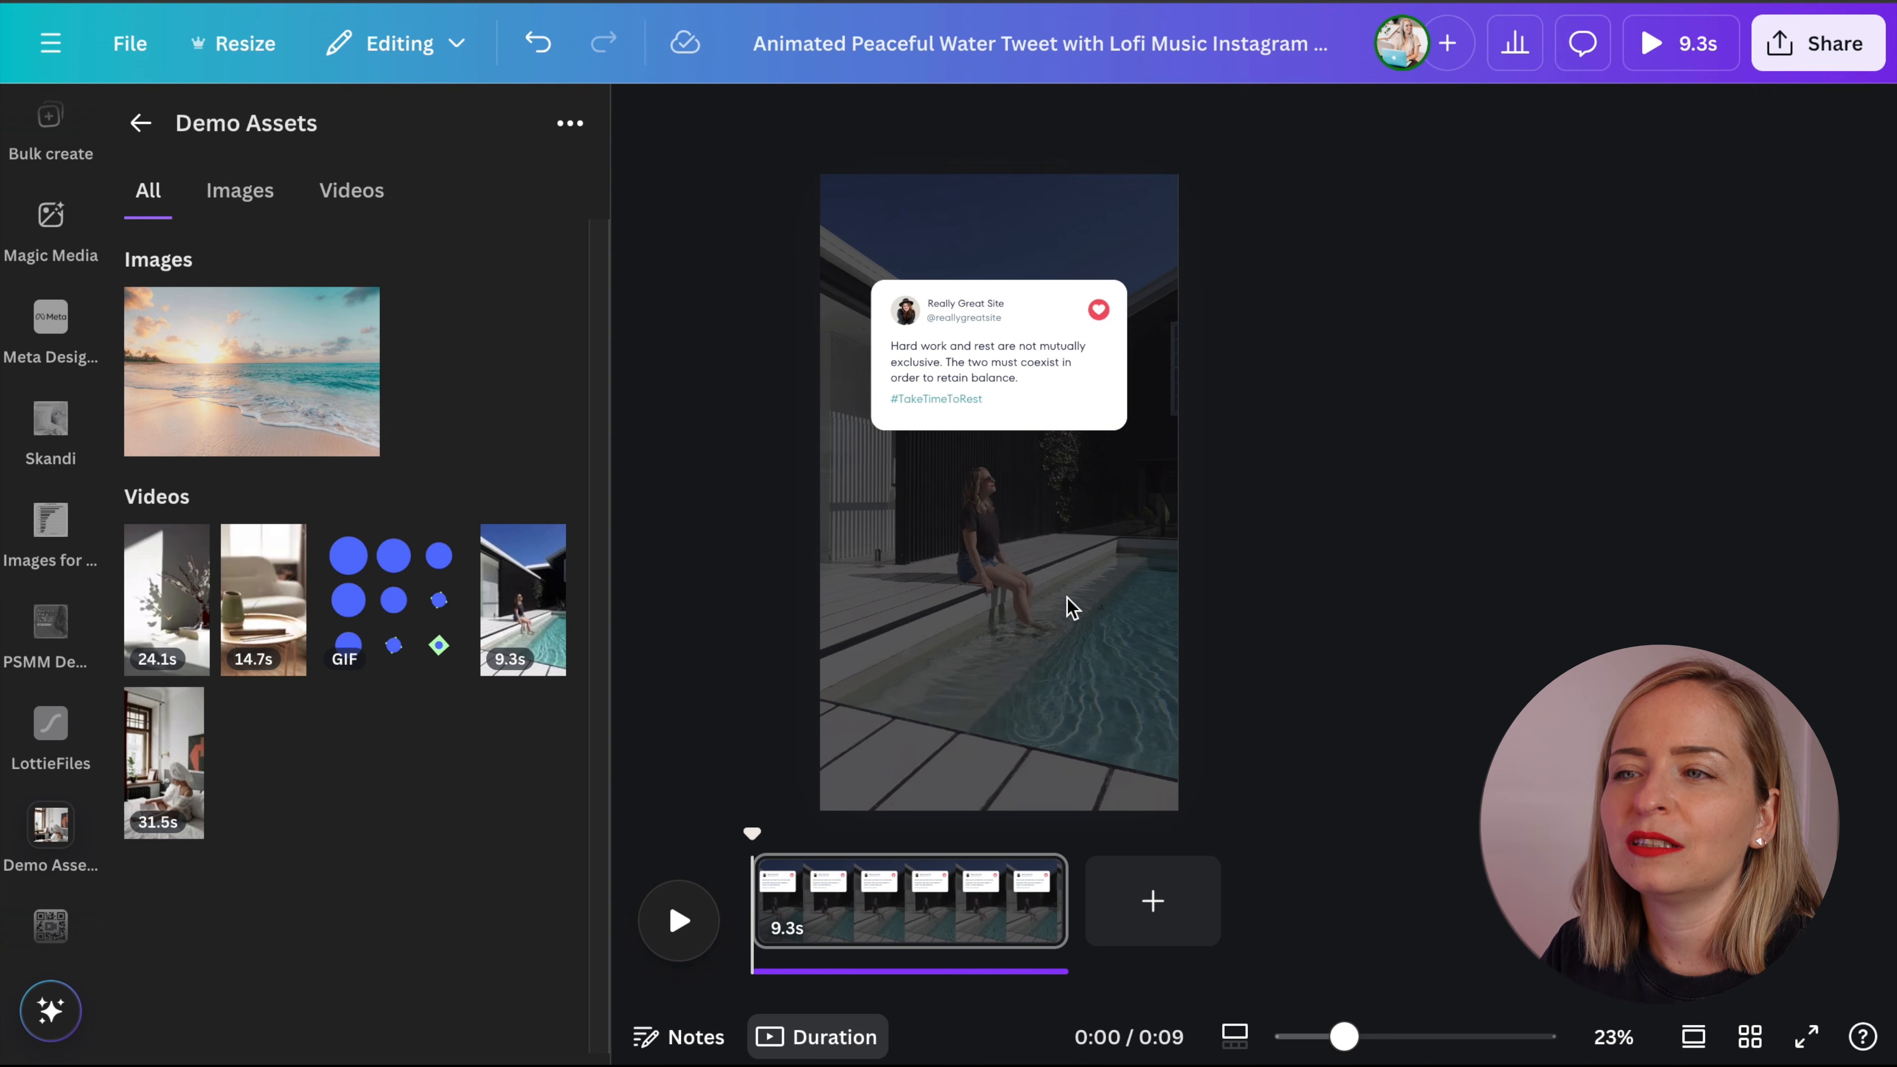
# - Preview the reel briefly and expand the music track on the timeline to view its waveform
pyautogui.click(1072, 608)
pyautogui.click(682, 919)
pyautogui.click(694, 920)
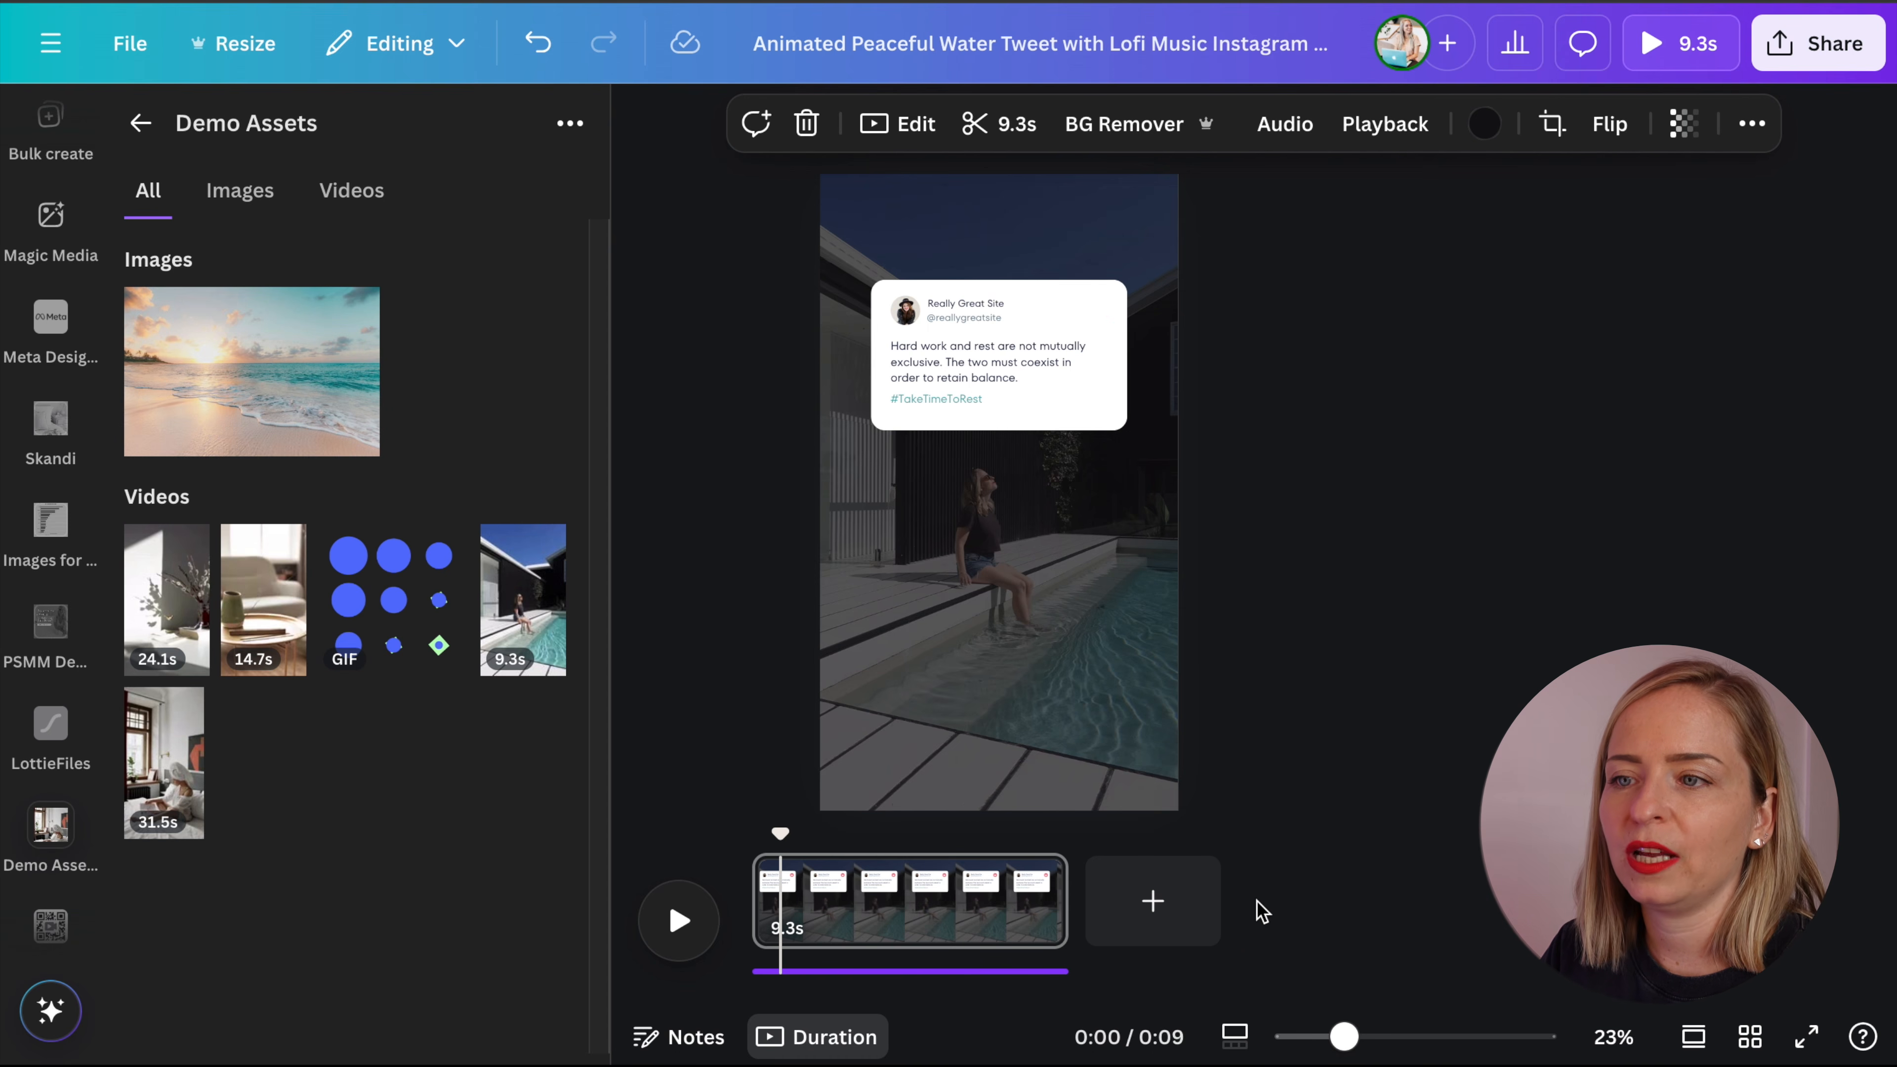
pyautogui.click(881, 972)
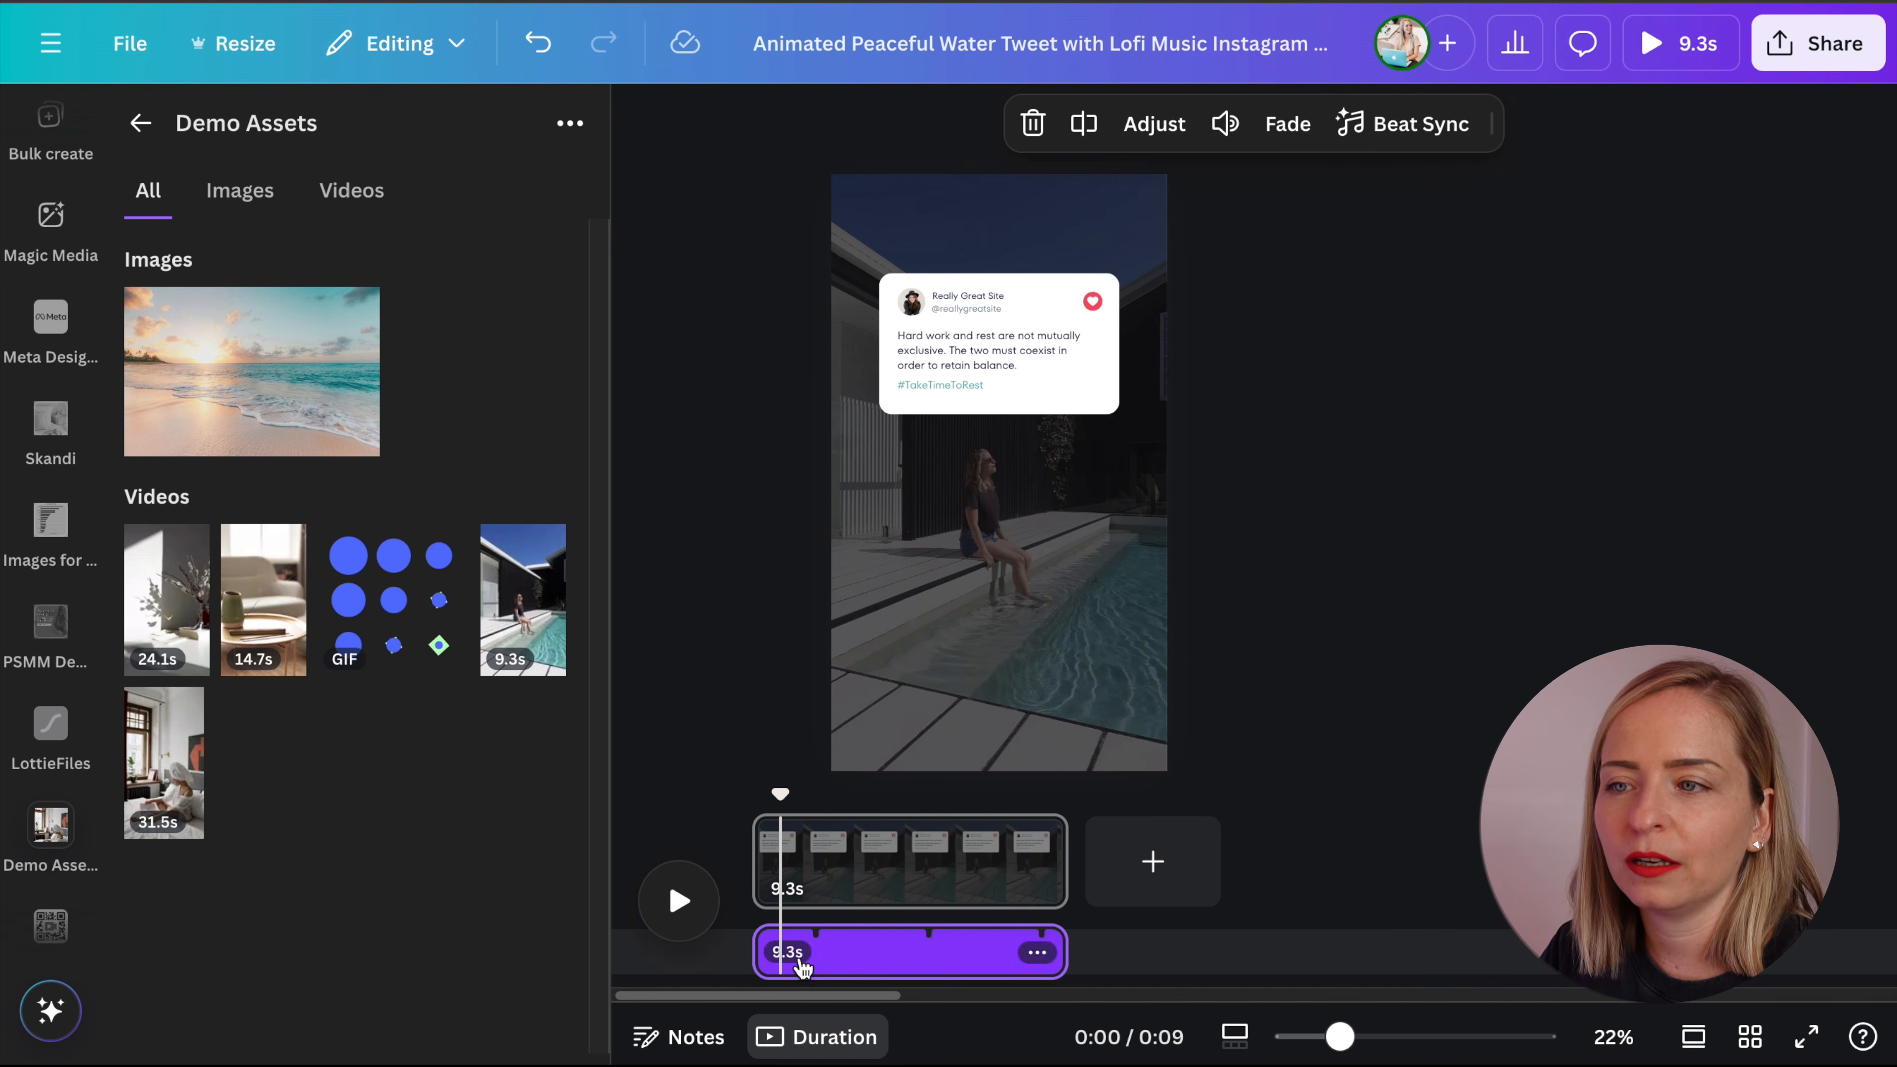
pyautogui.doubleClick(866, 967)
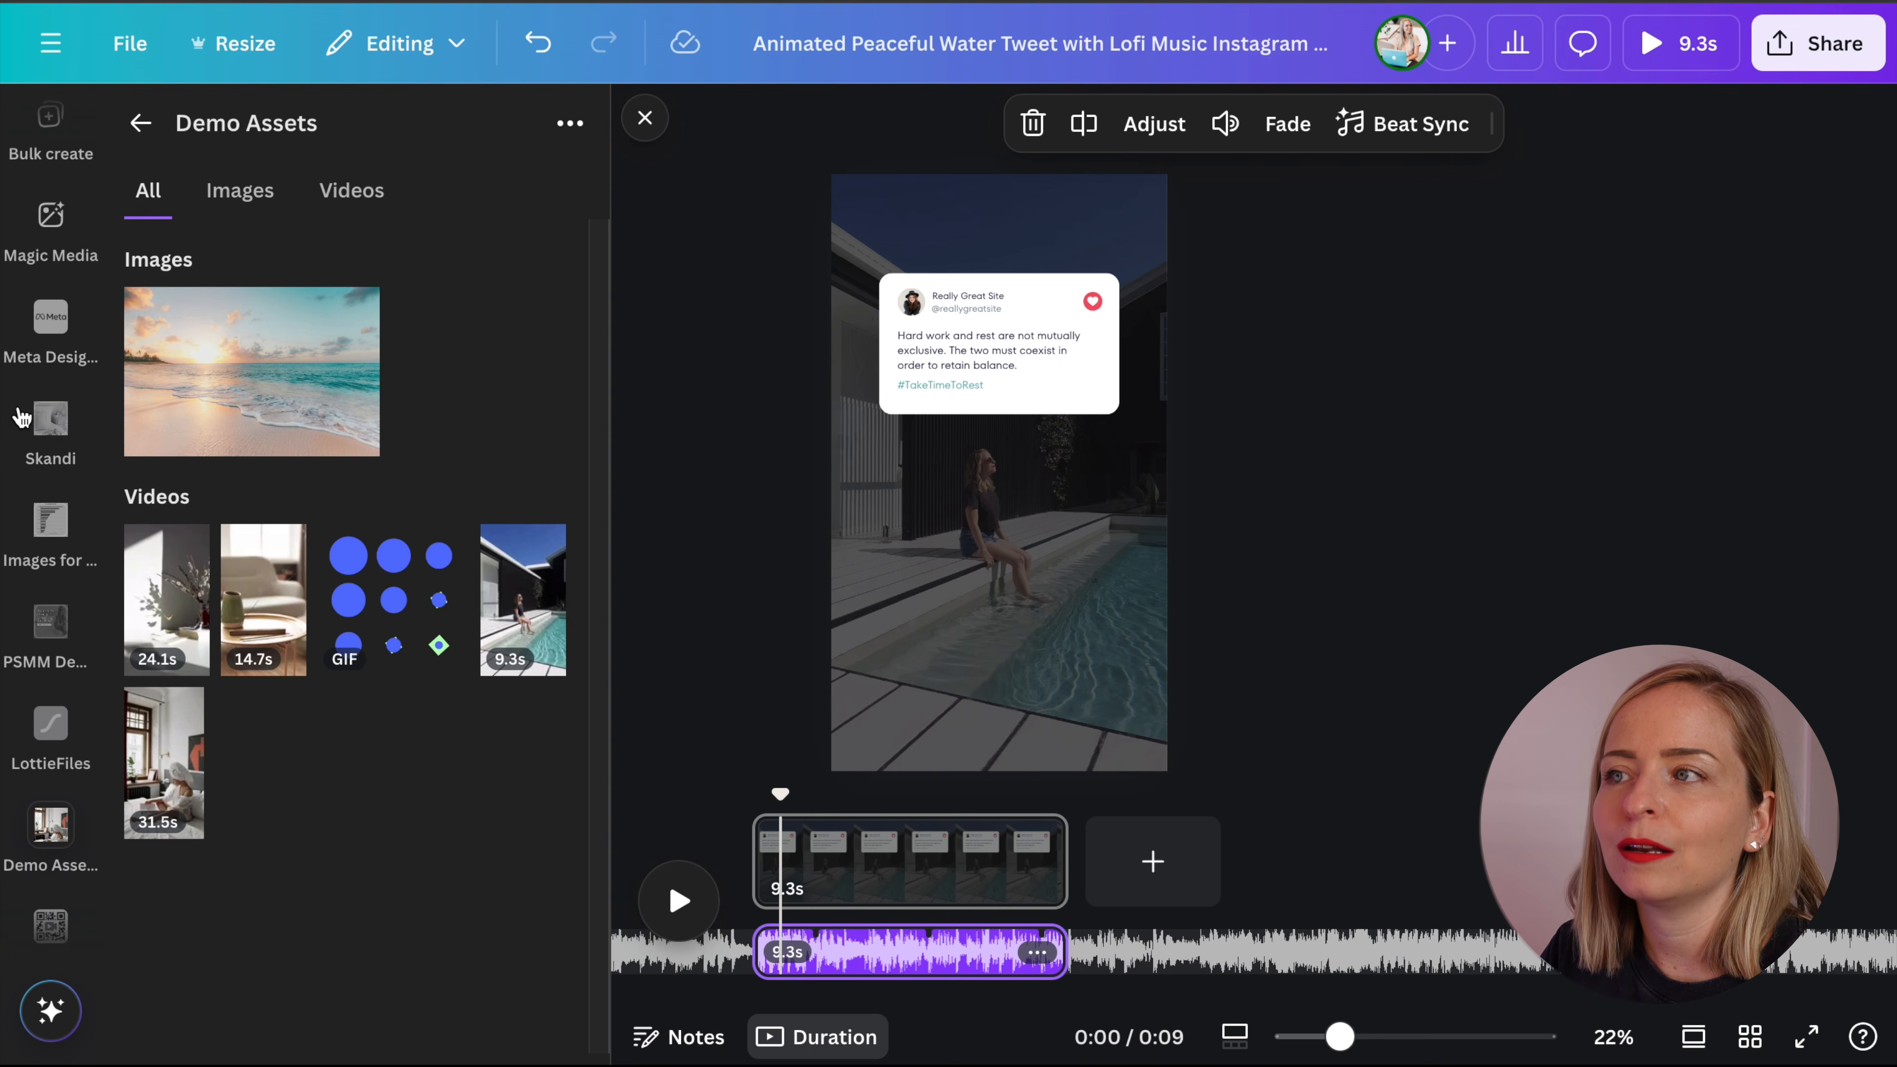
# - Search the elements for "motivational", restrict the results to audio and browse the tracks
pyautogui.scroll(5, 47, 418)
pyautogui.click(60, 271)
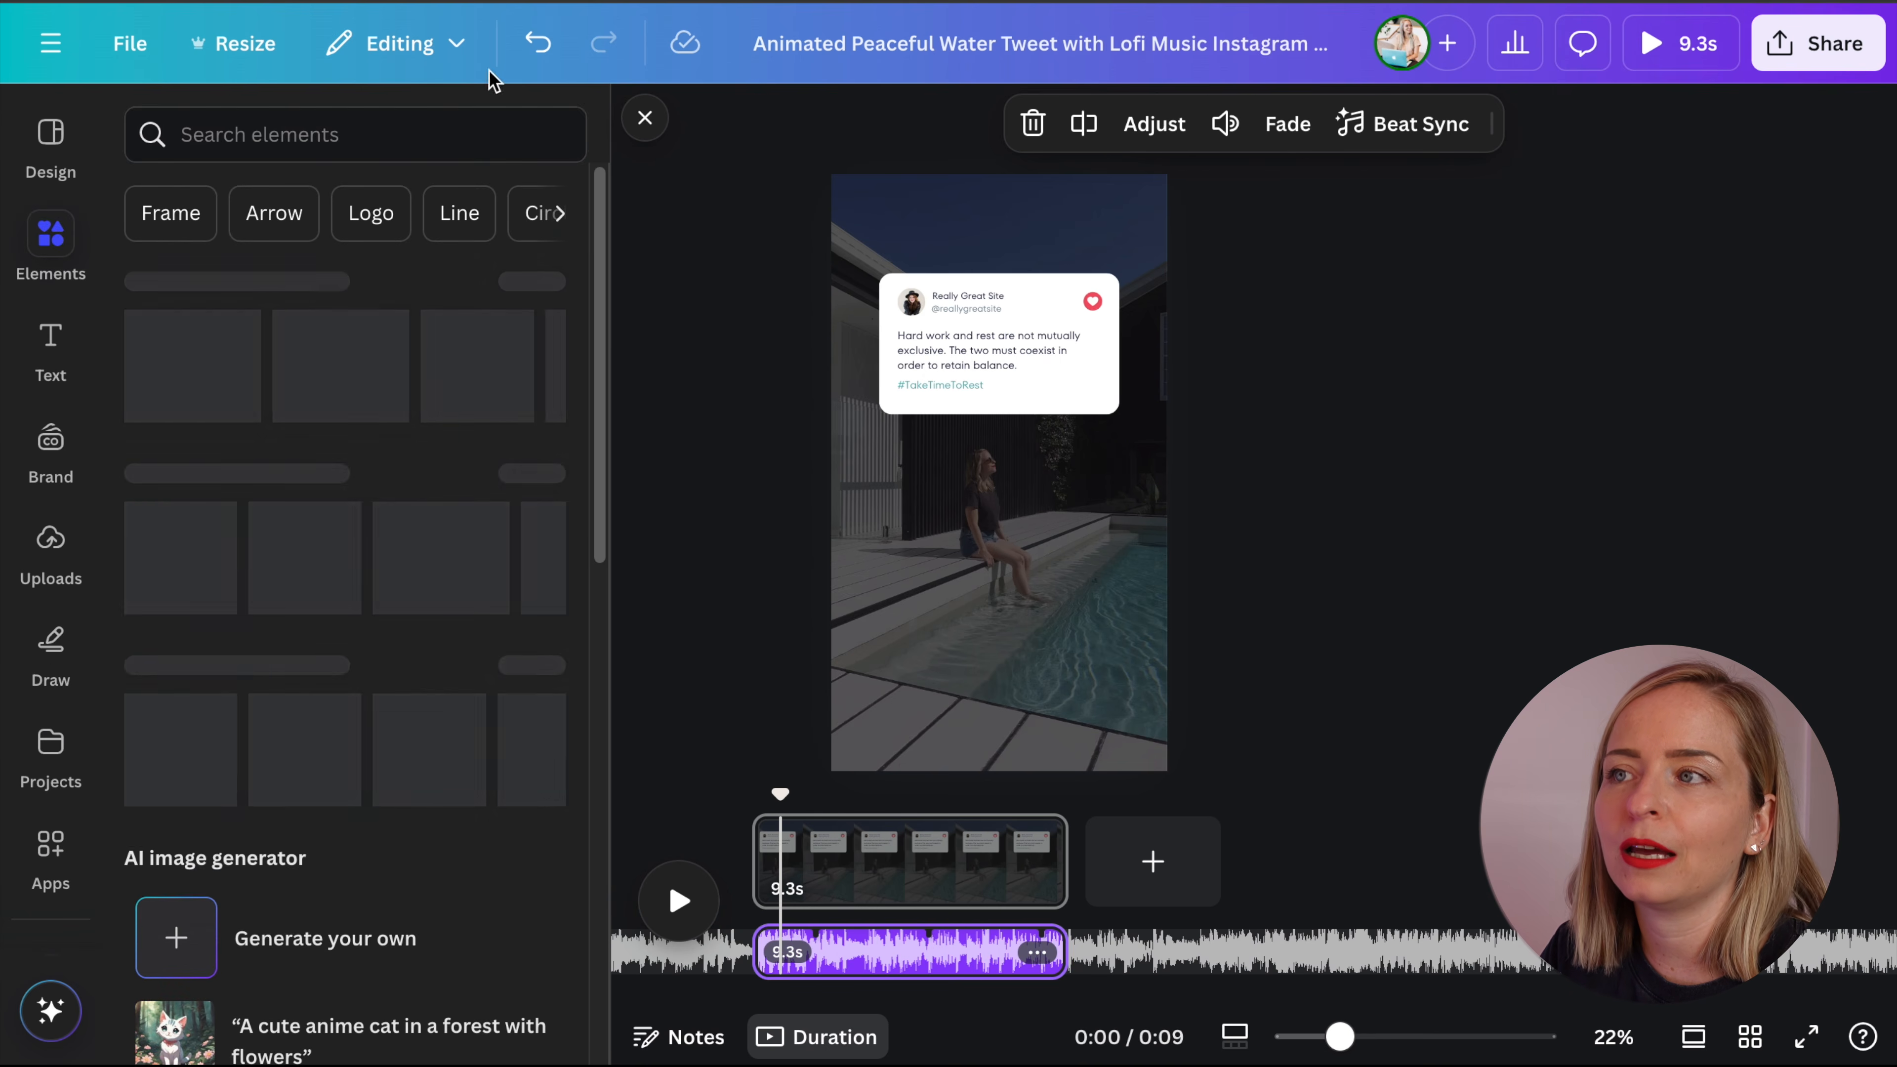
pyautogui.click(417, 132)
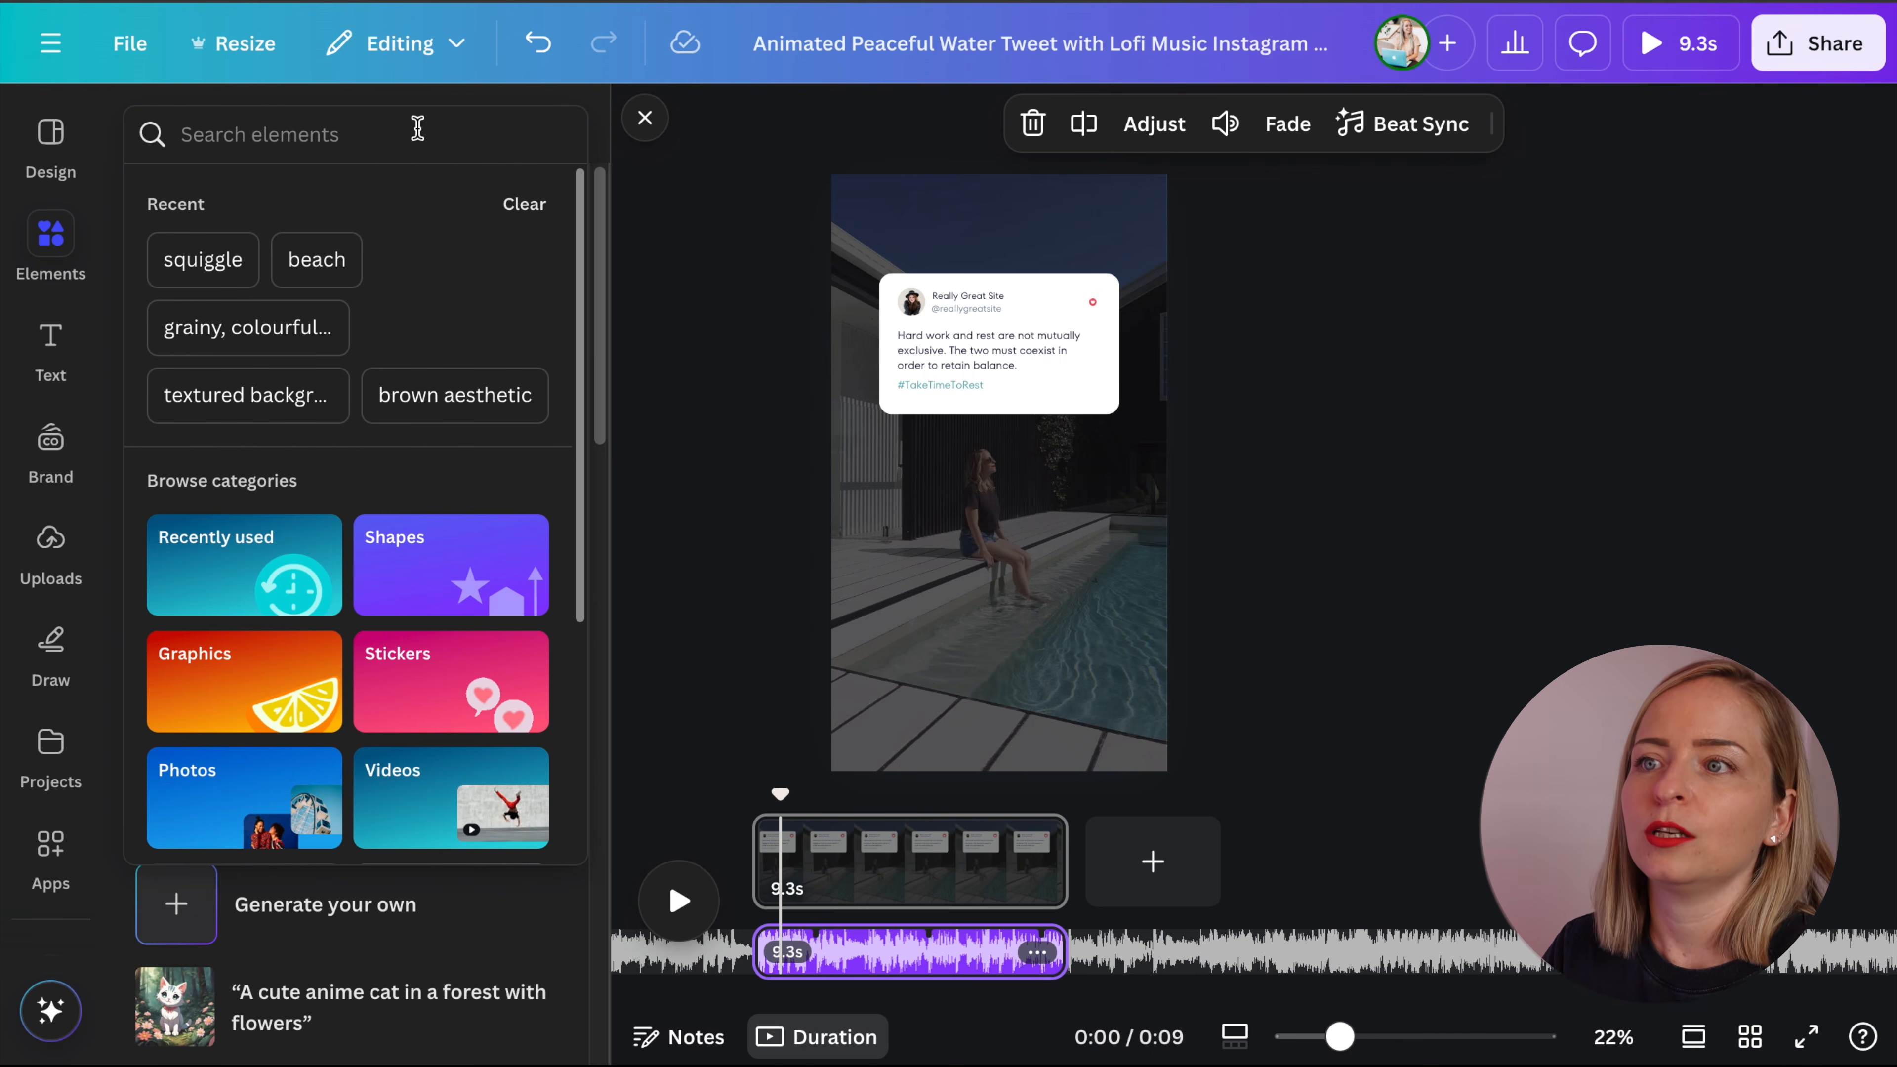
pyautogui.write('motivational')
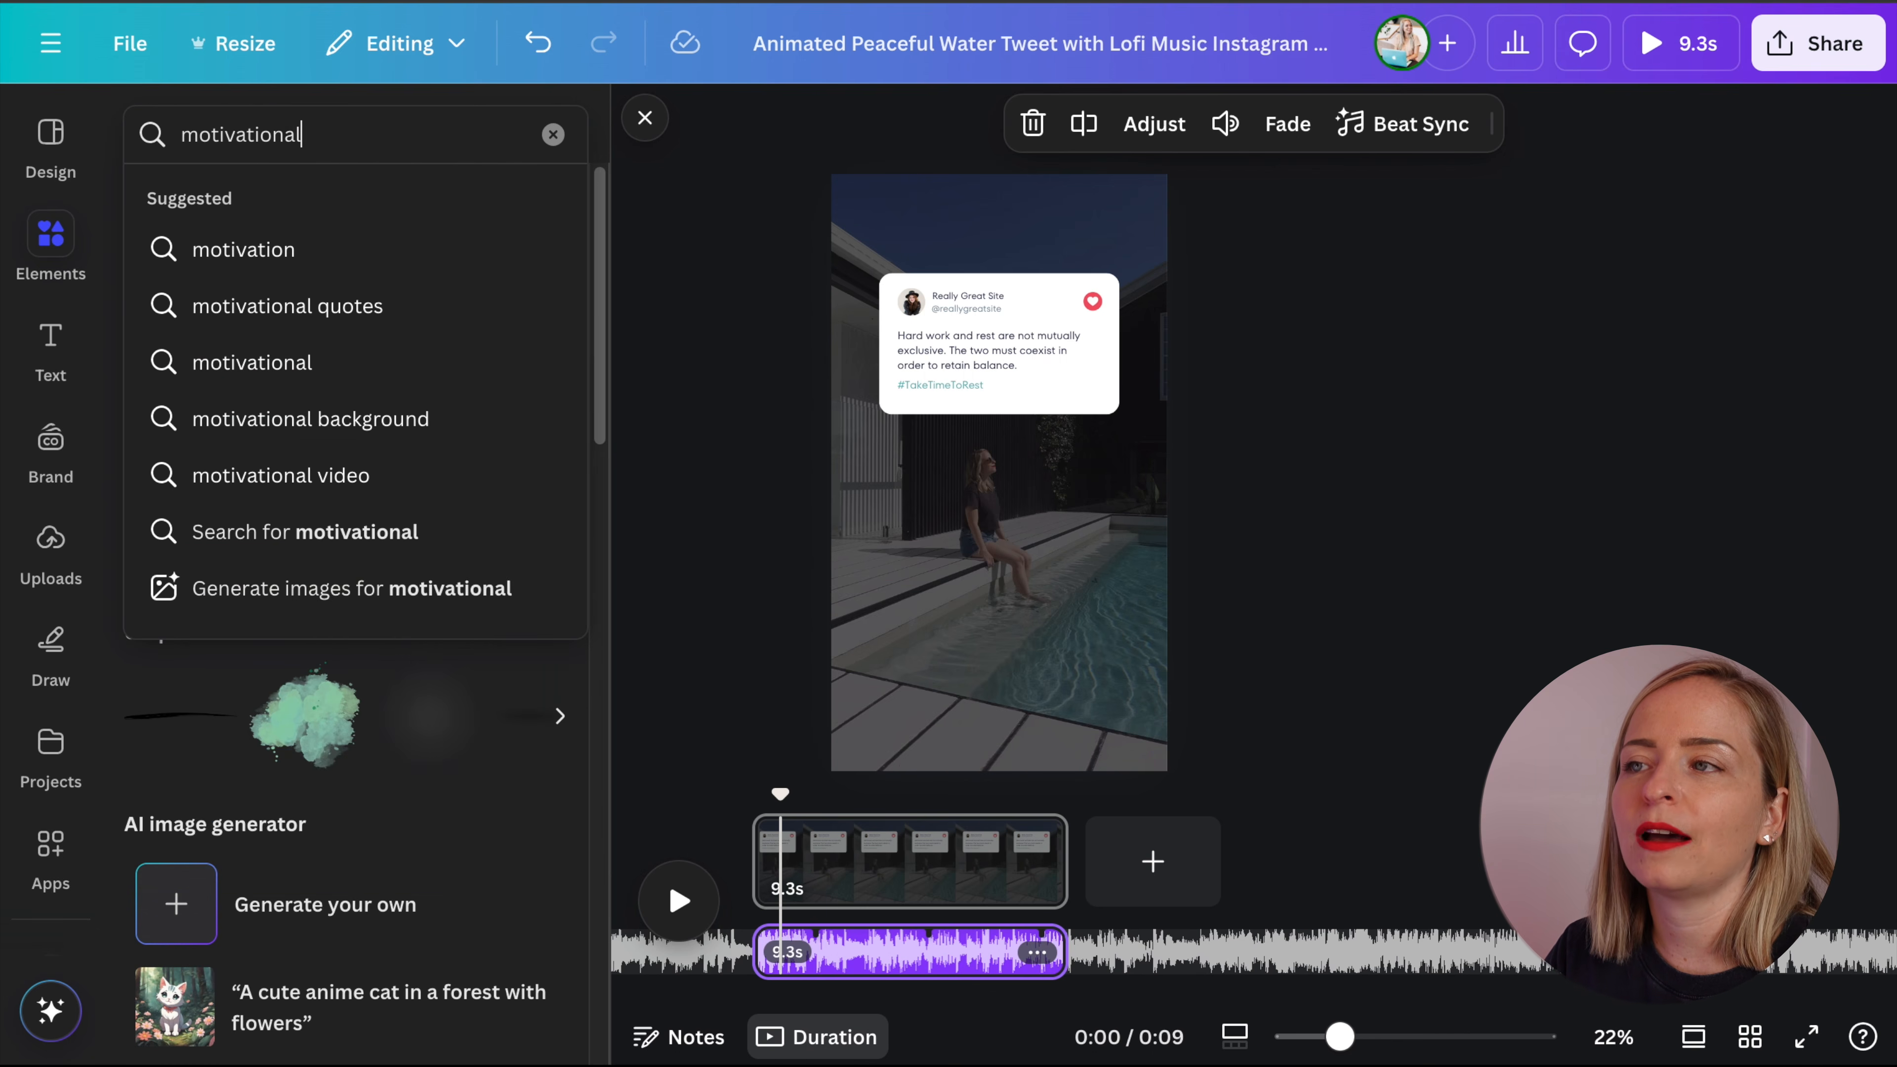
pyautogui.press('Return')
pyautogui.hscroll(1, 429, 221)
pyautogui.hscroll(1, 430, 220)
pyautogui.click(368, 215)
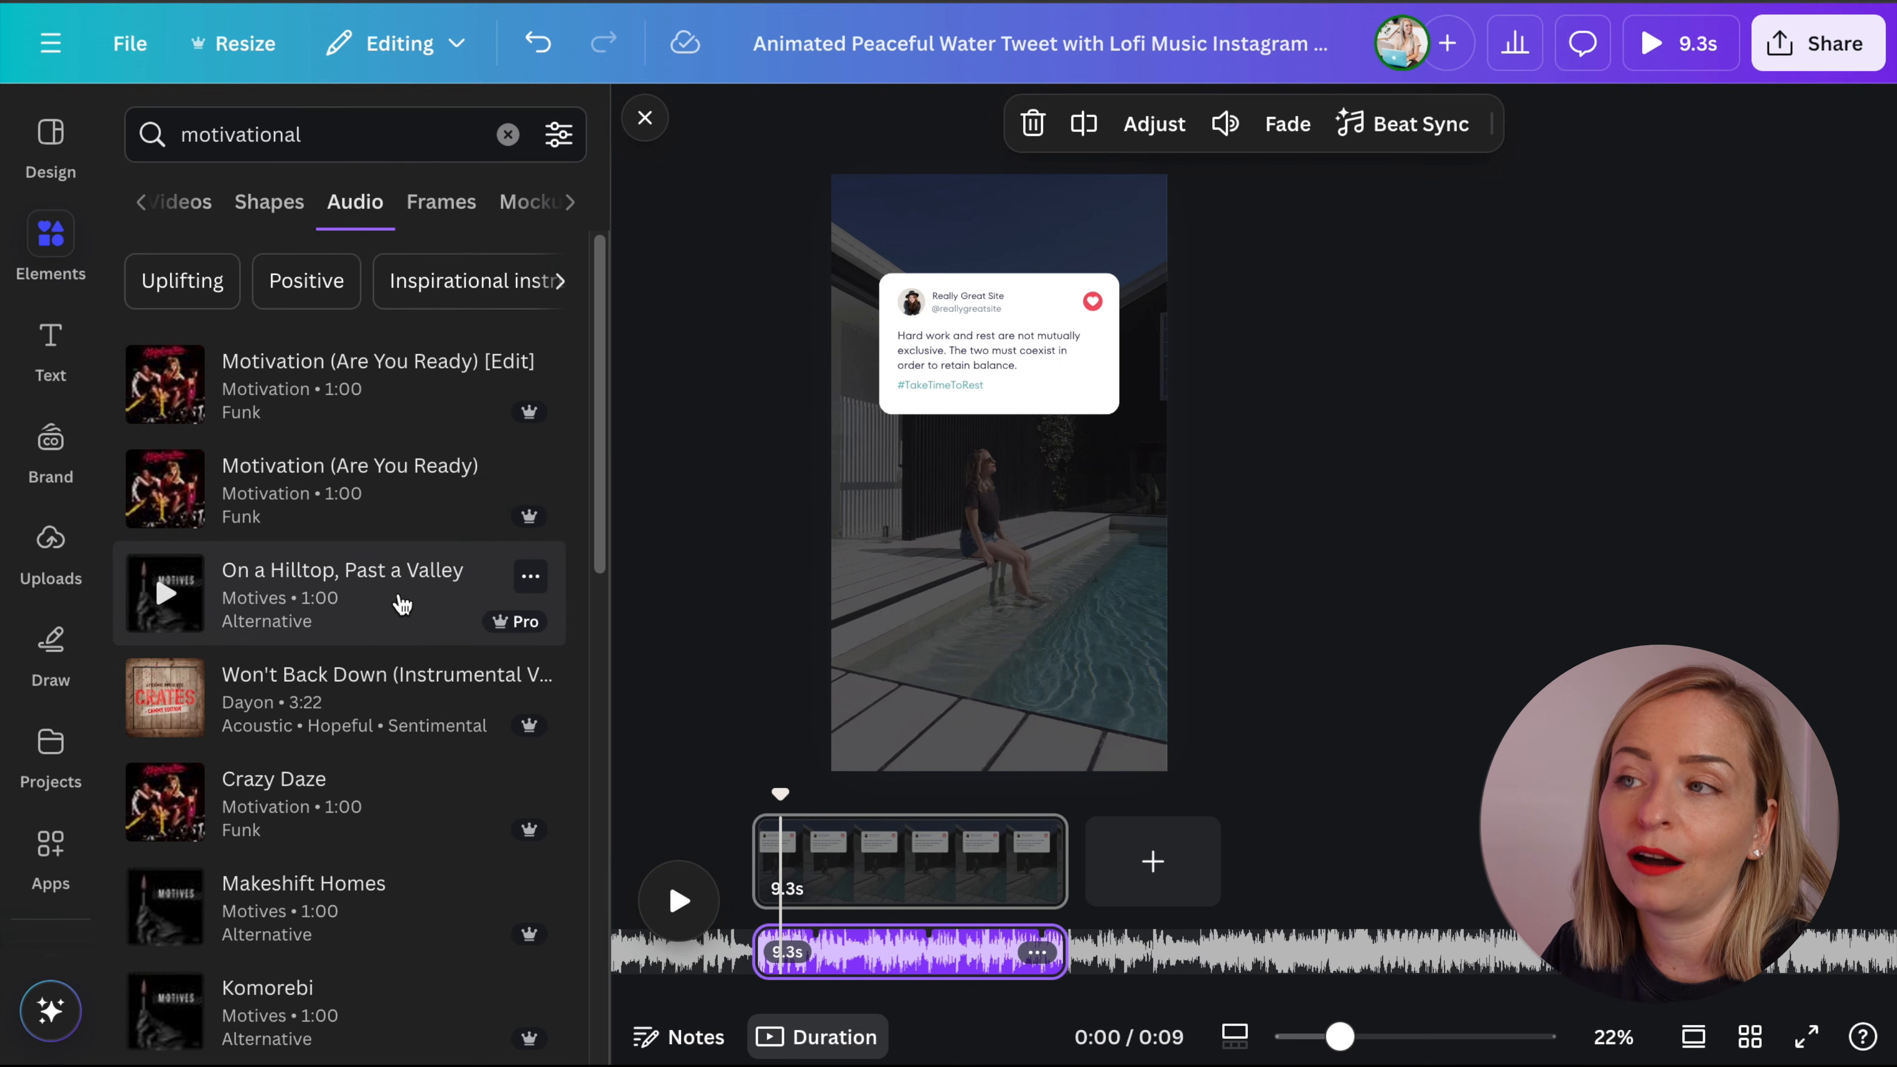
pyautogui.scroll(-5, 401, 604)
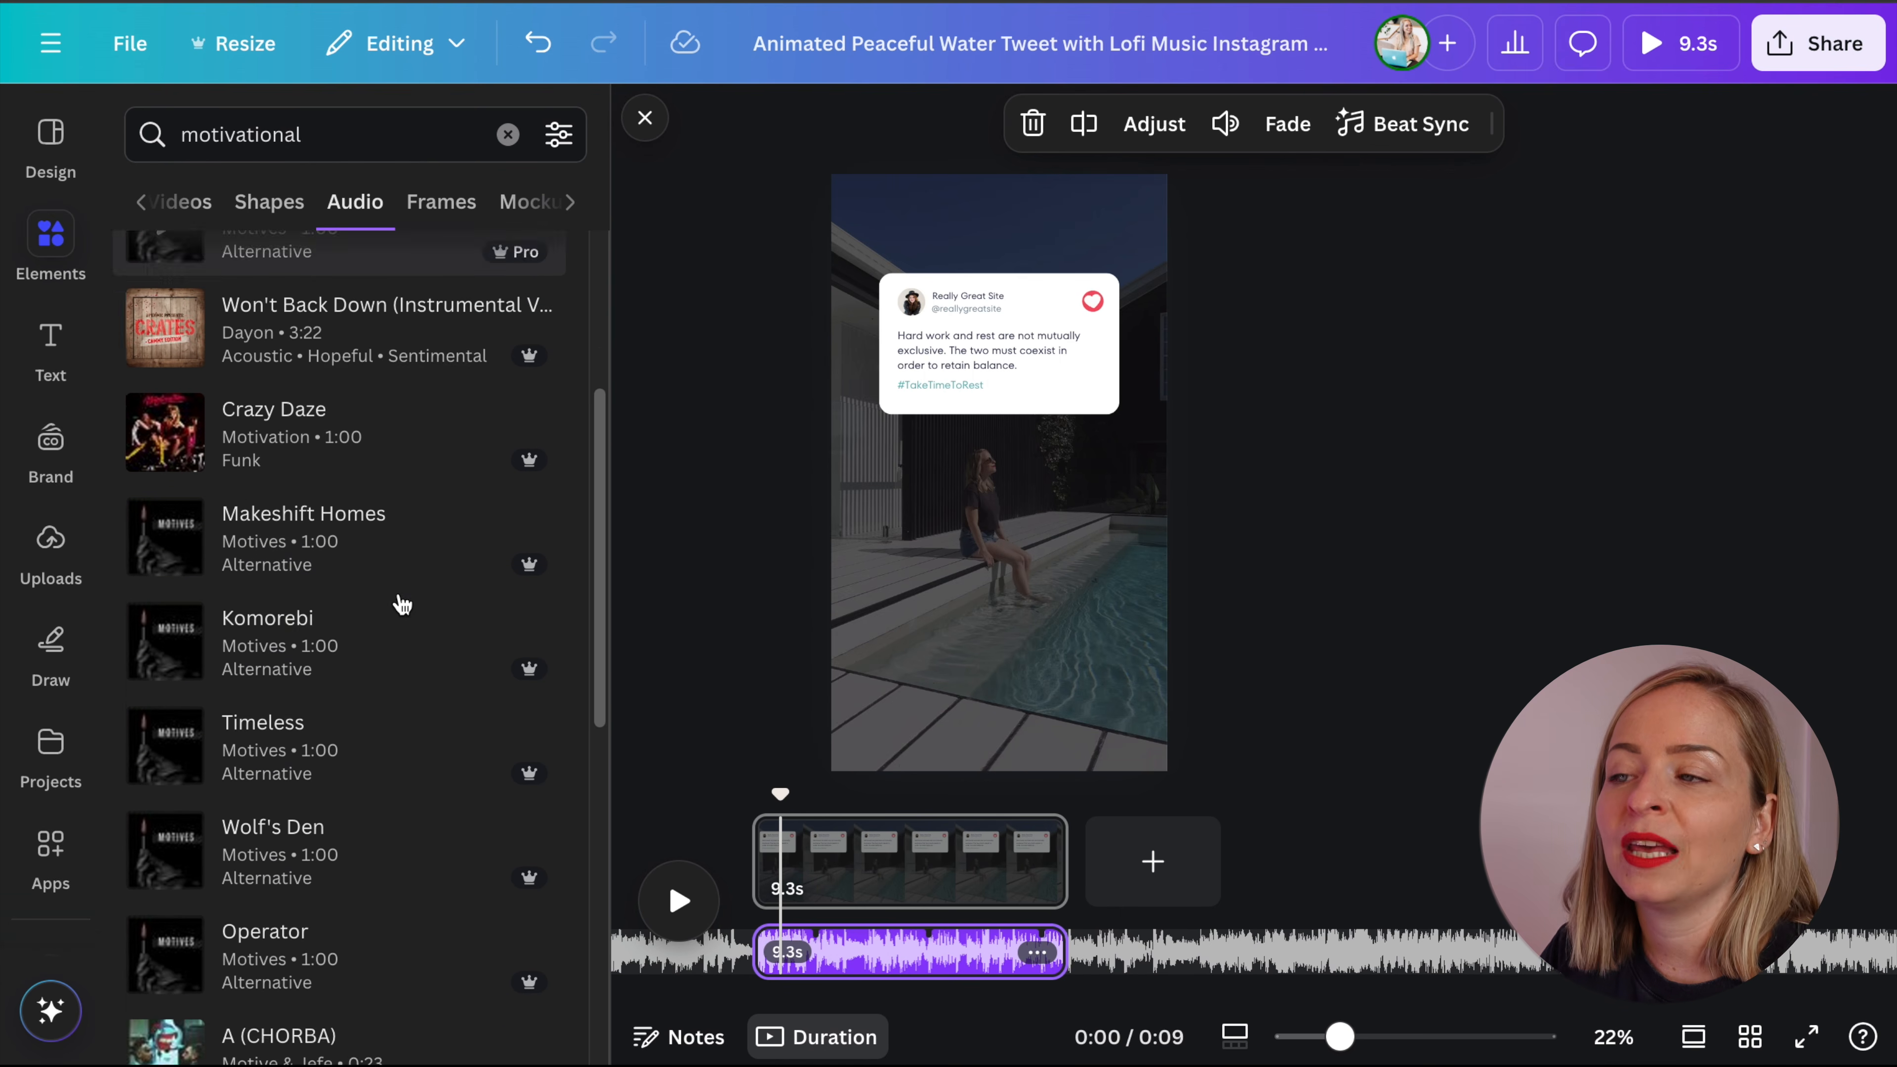
pyautogui.scroll(-5, 401, 604)
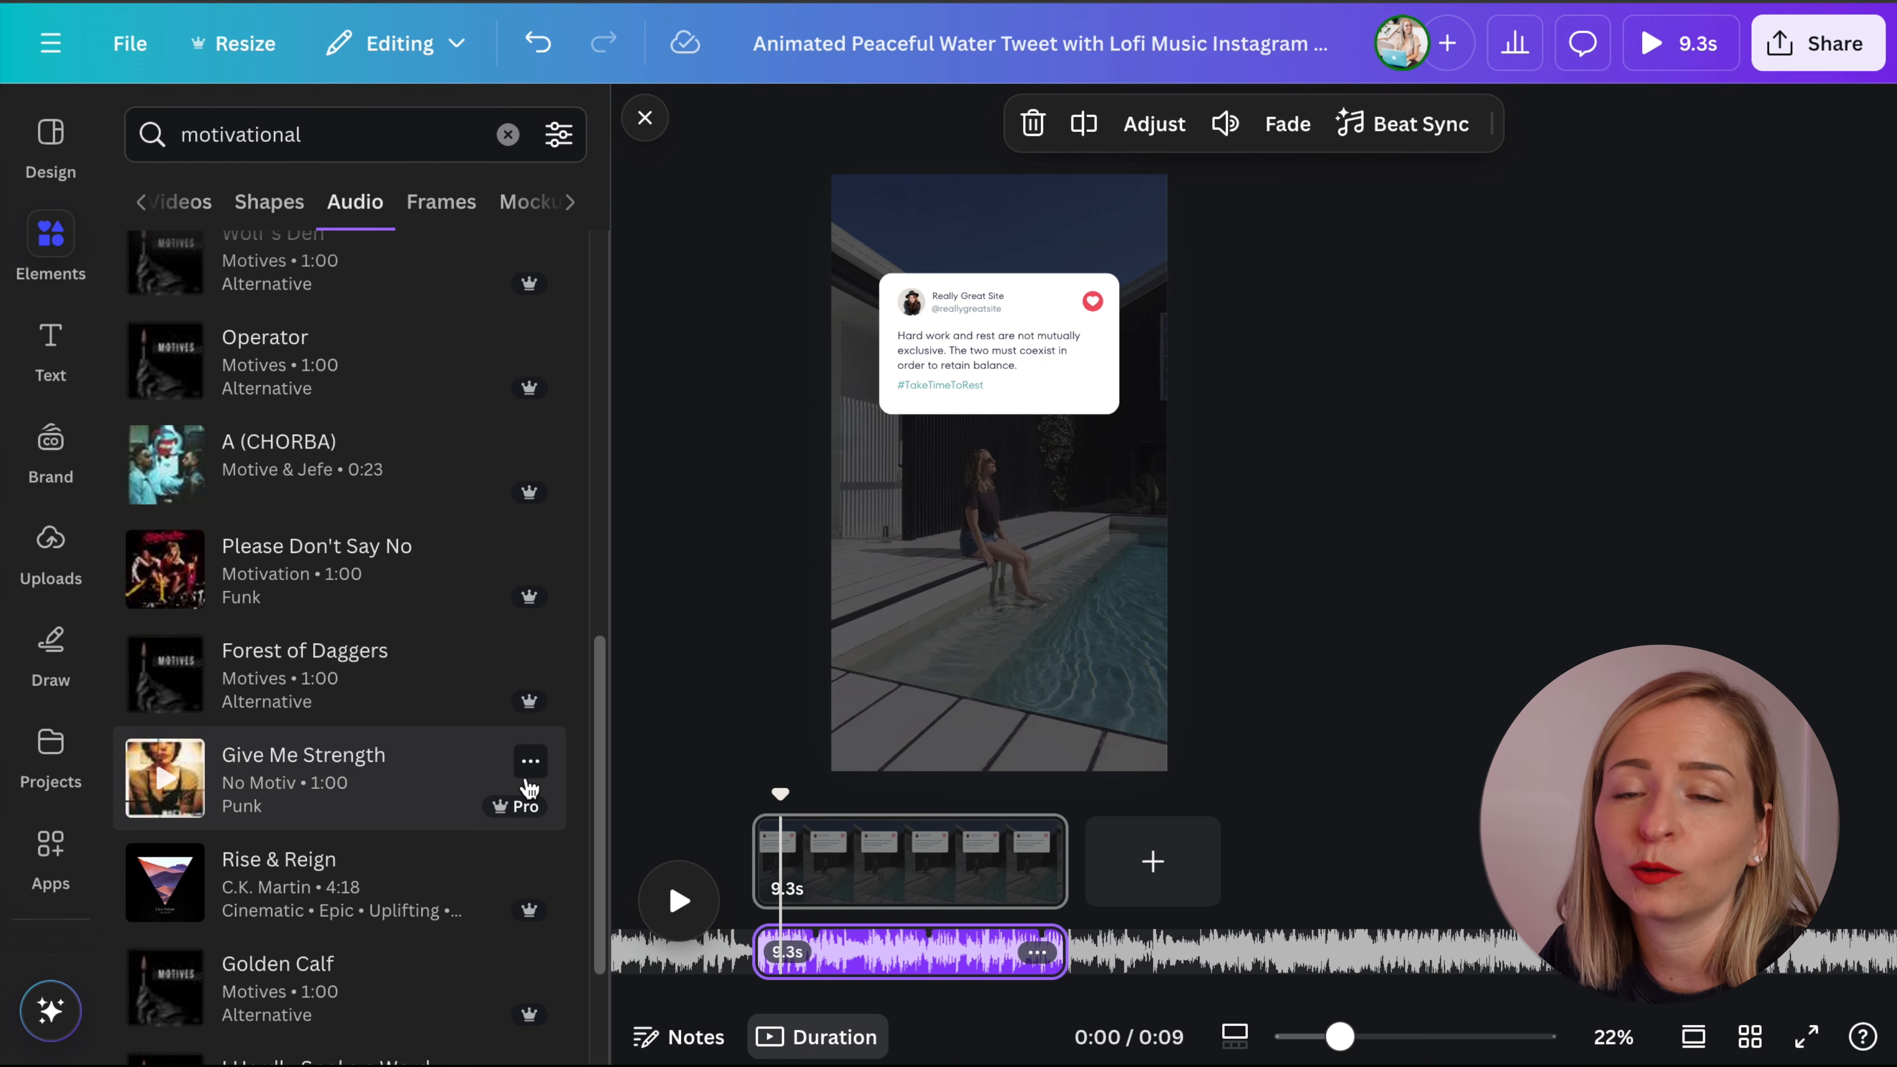
# - Delete the music track from the reel and play the video back without it
pyautogui.click(1038, 954)
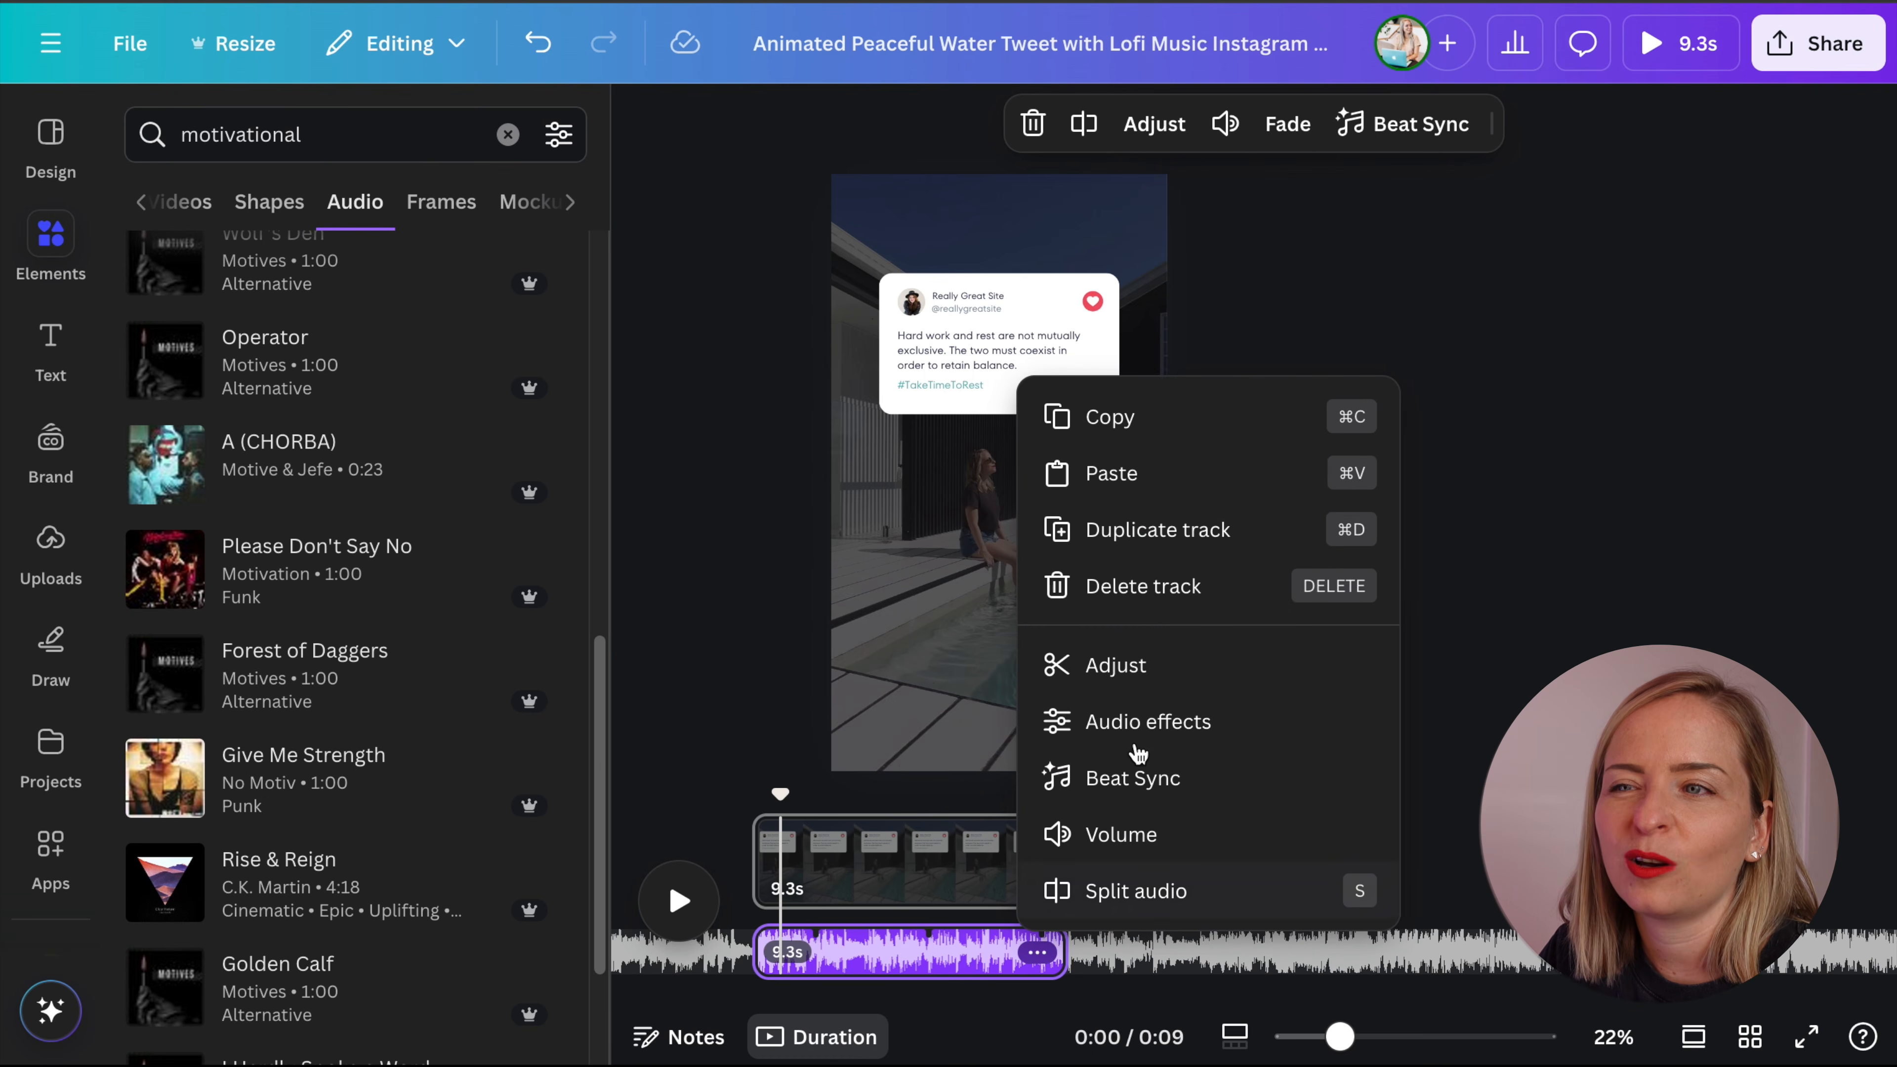
pyautogui.click(1158, 586)
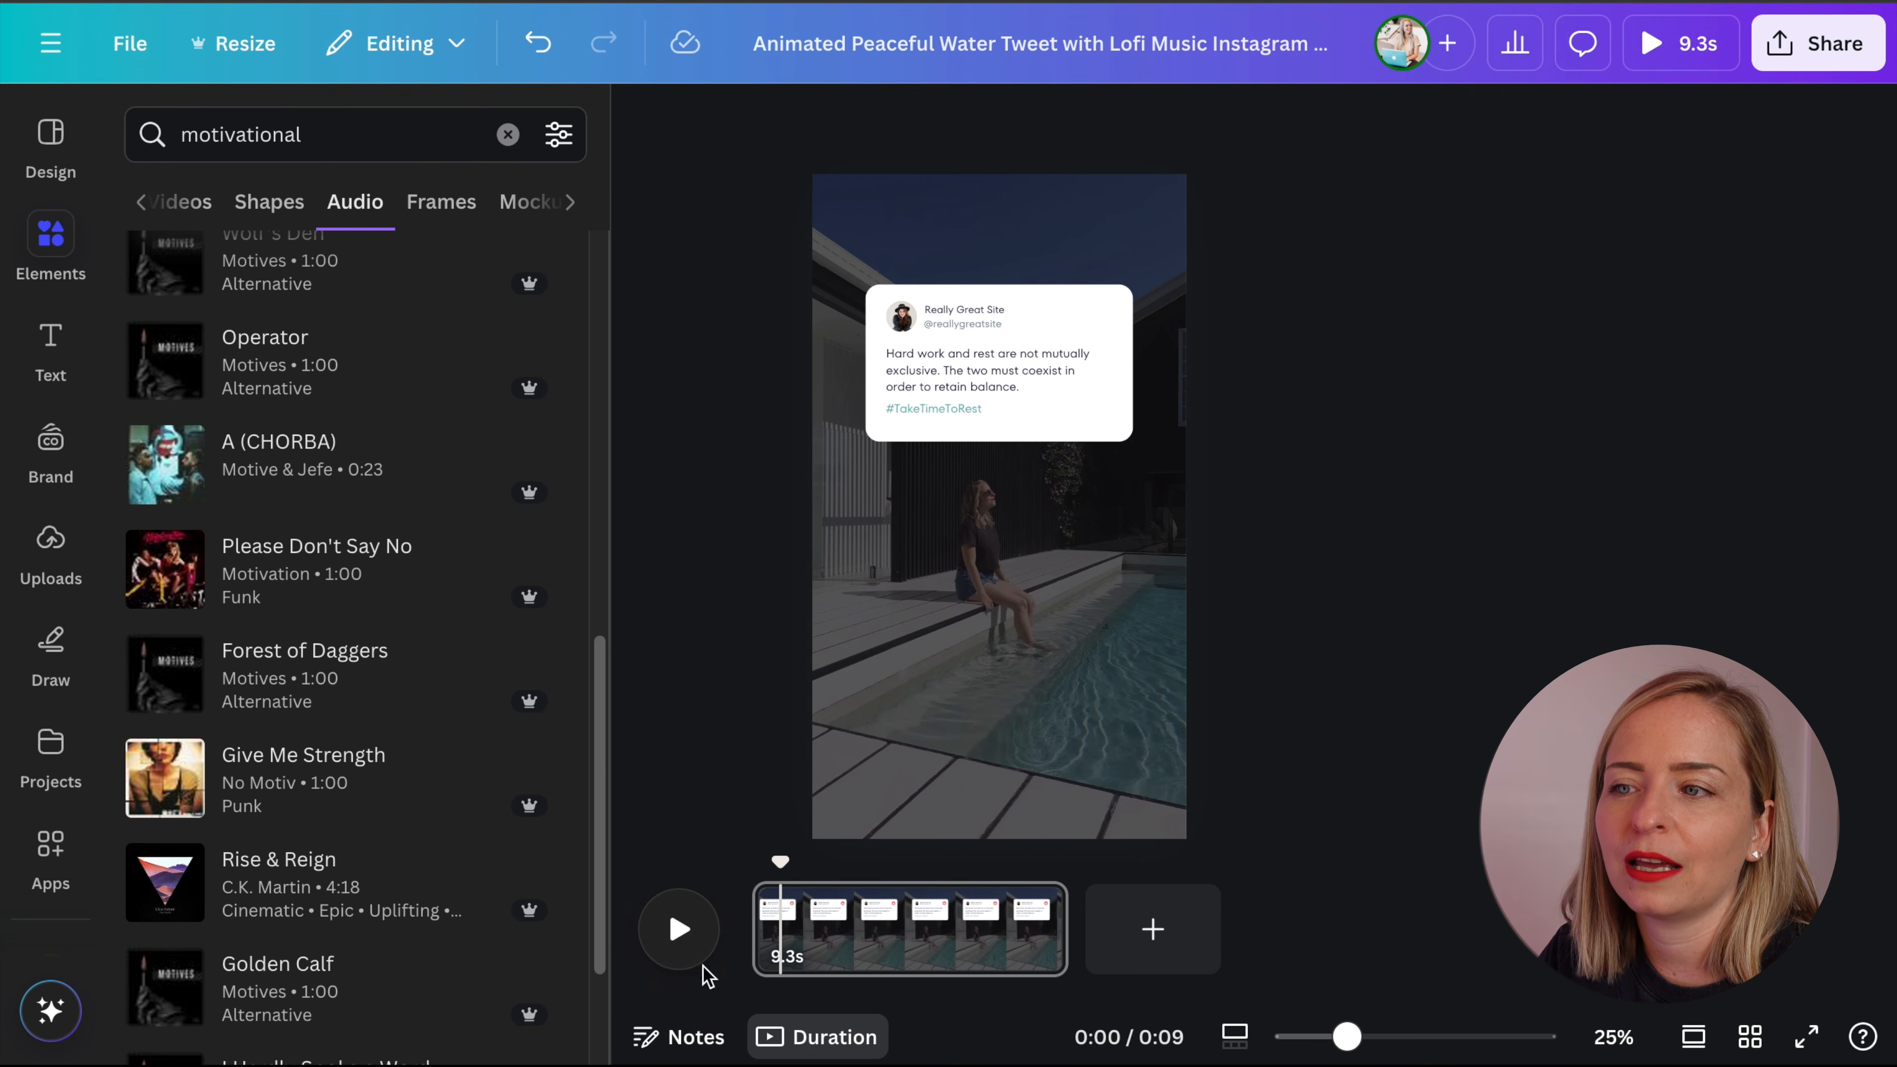
pyautogui.click(678, 927)
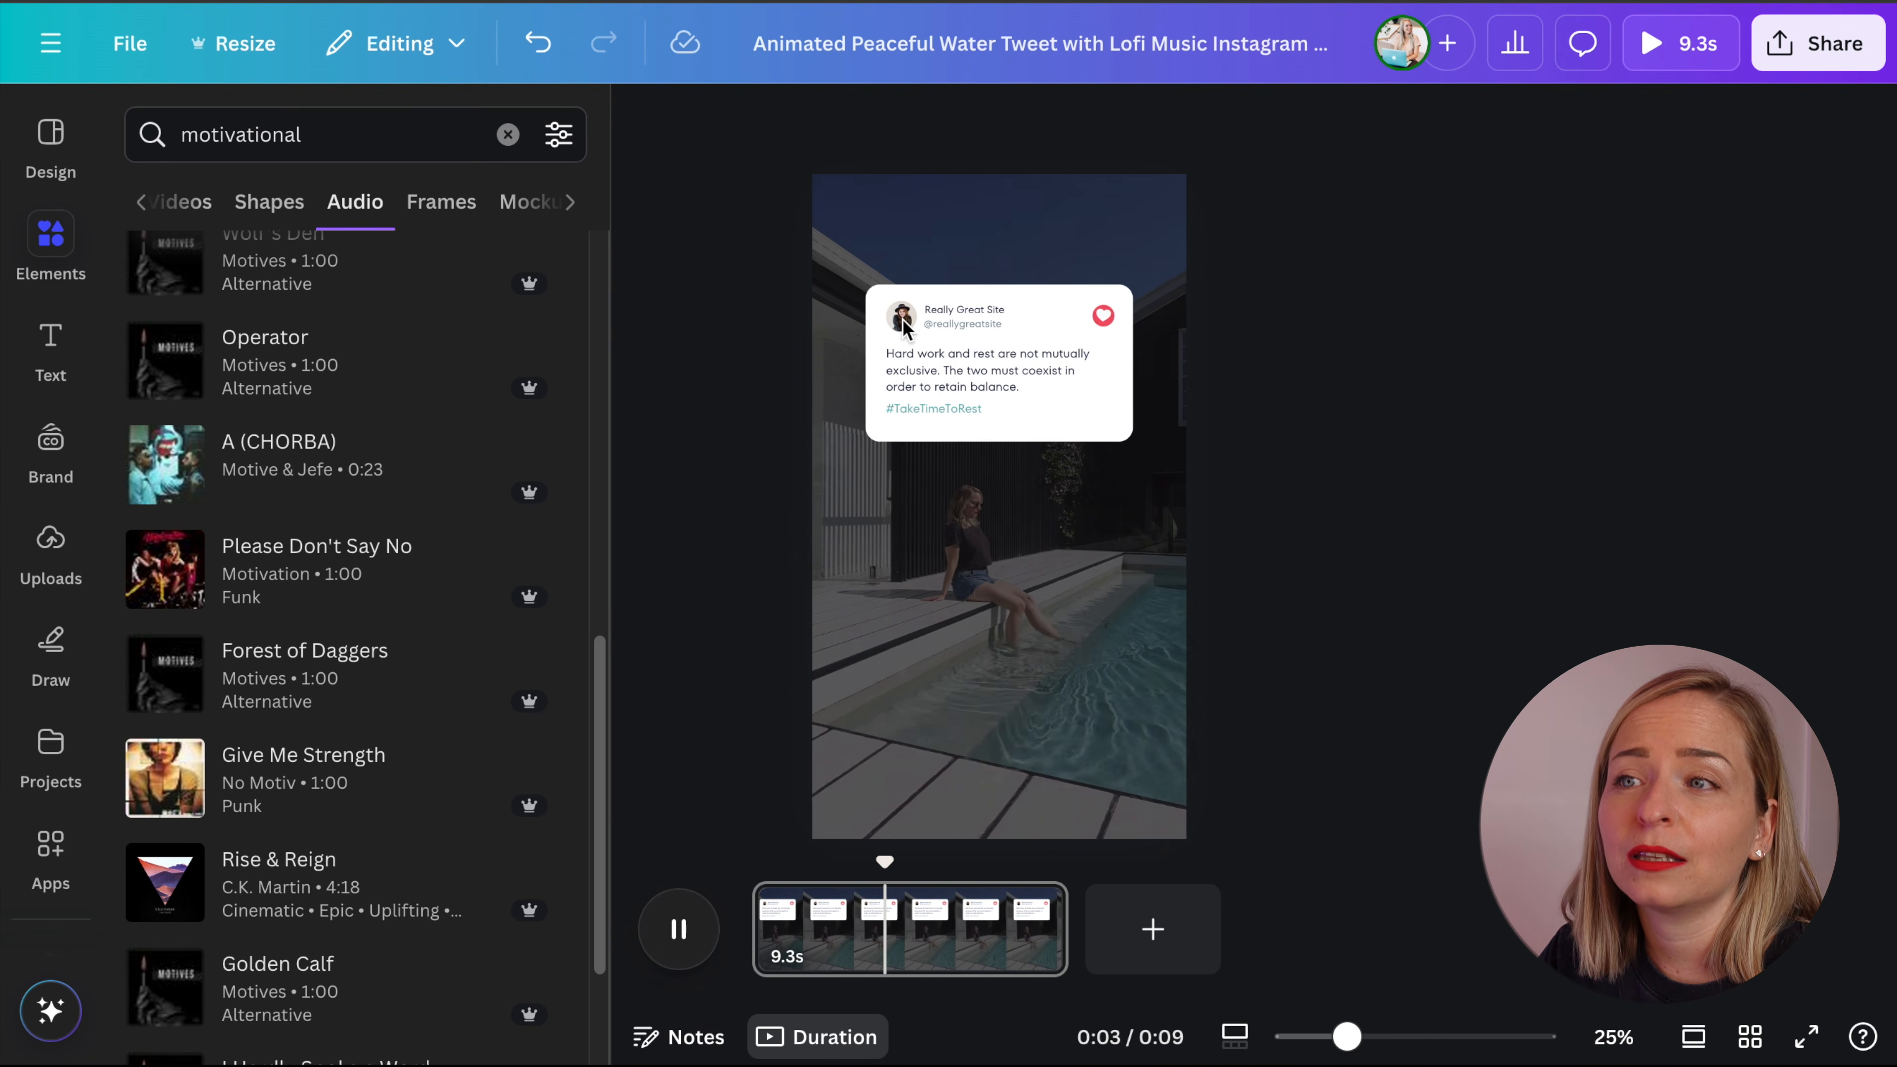
# - Replace the tweet card's profile picture with the uploaded photo of the woman in the red sweater
pyautogui.click(900, 360)
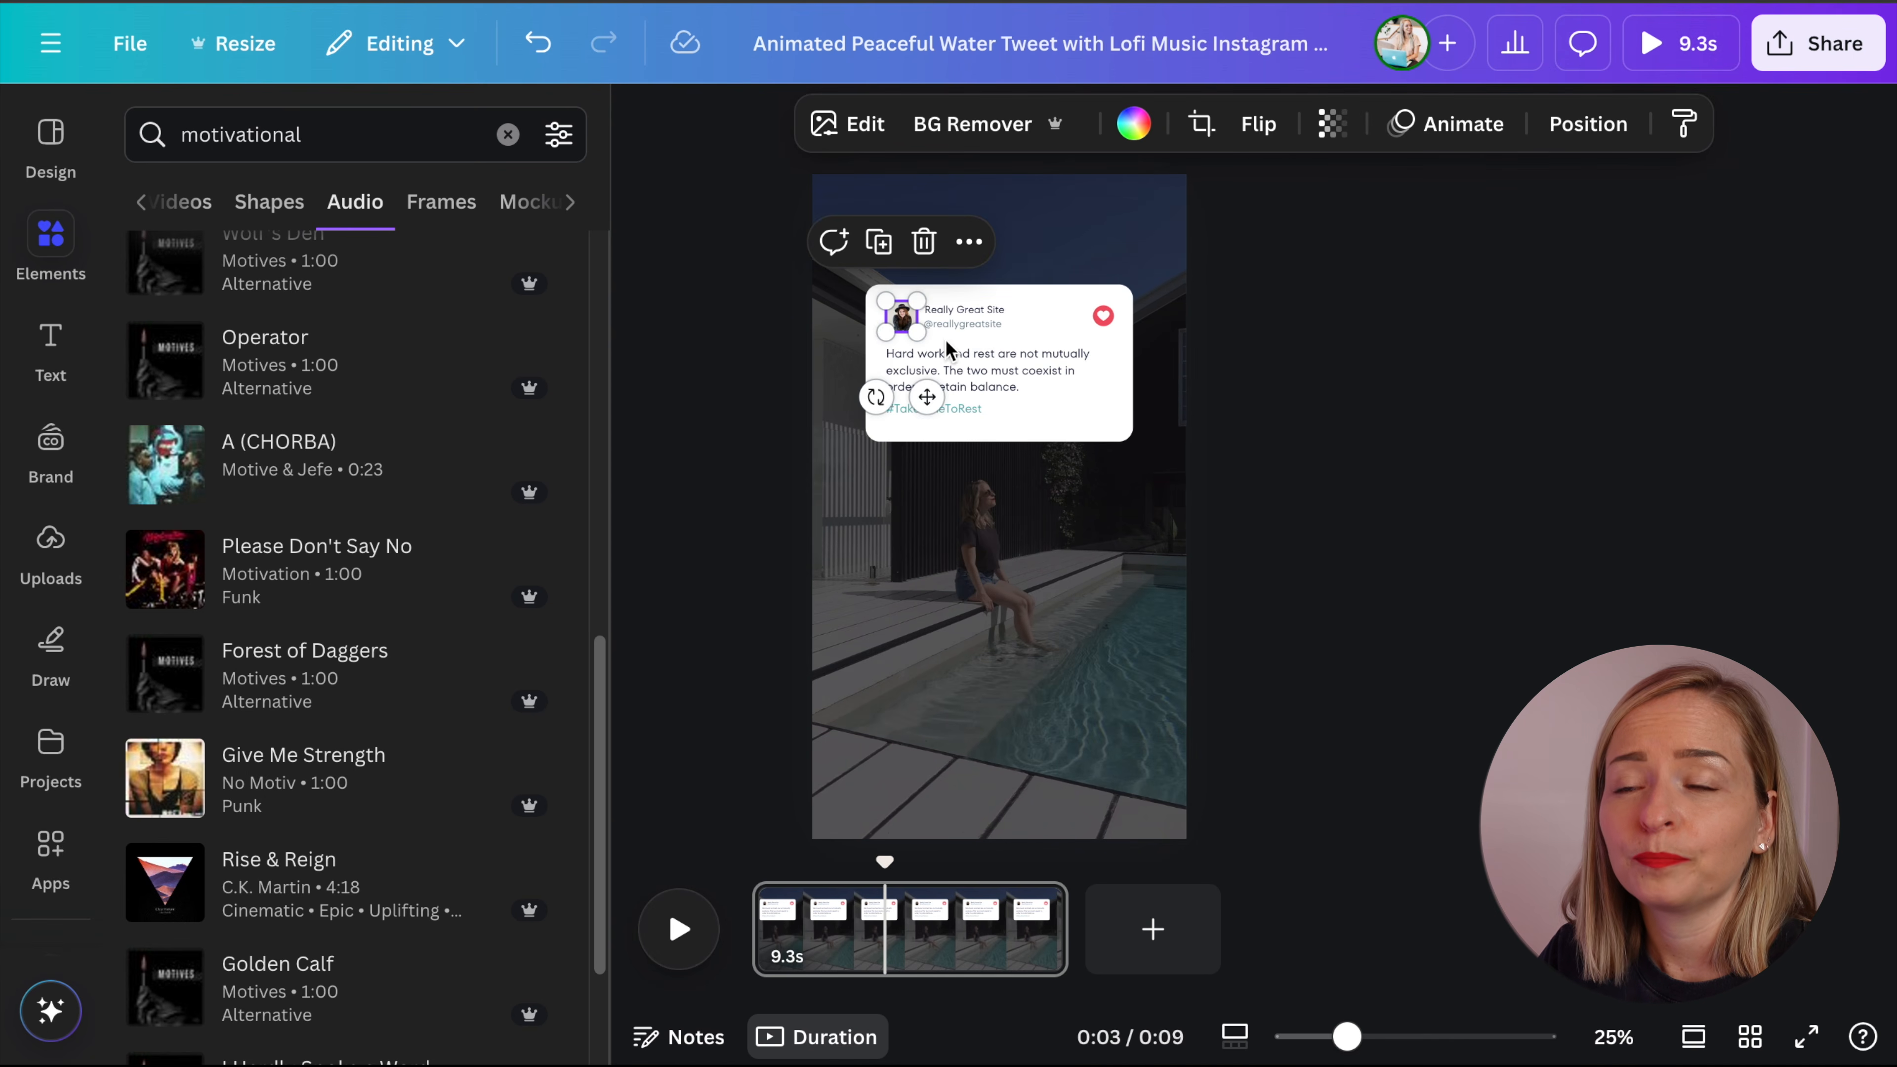
pyautogui.click(50, 543)
pyautogui.moveTo(434, 506); pyautogui.dragTo(901, 329)
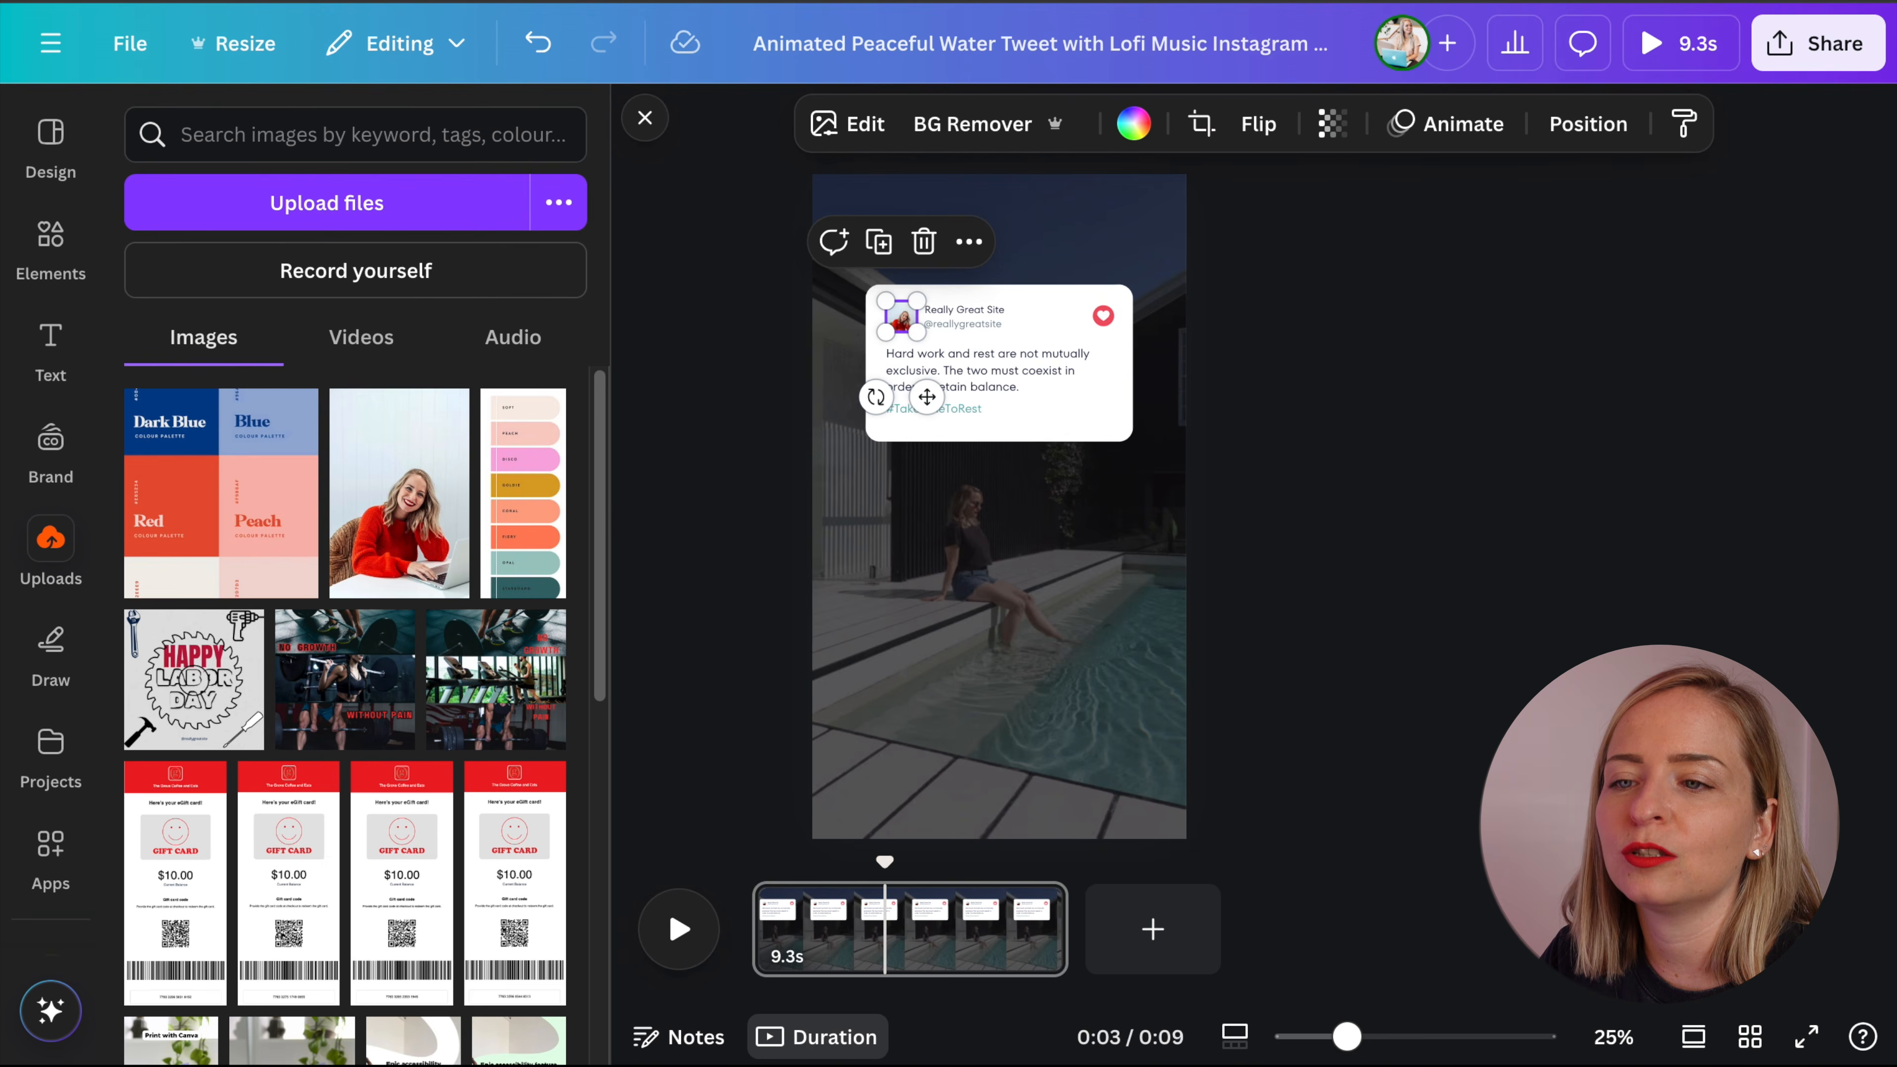
# - Adjust the crop of the profile photo so the woman's face fits well inside the circular frame
pyautogui.moveTo(1376, 1045); pyautogui.dragTo(1410, 1036)
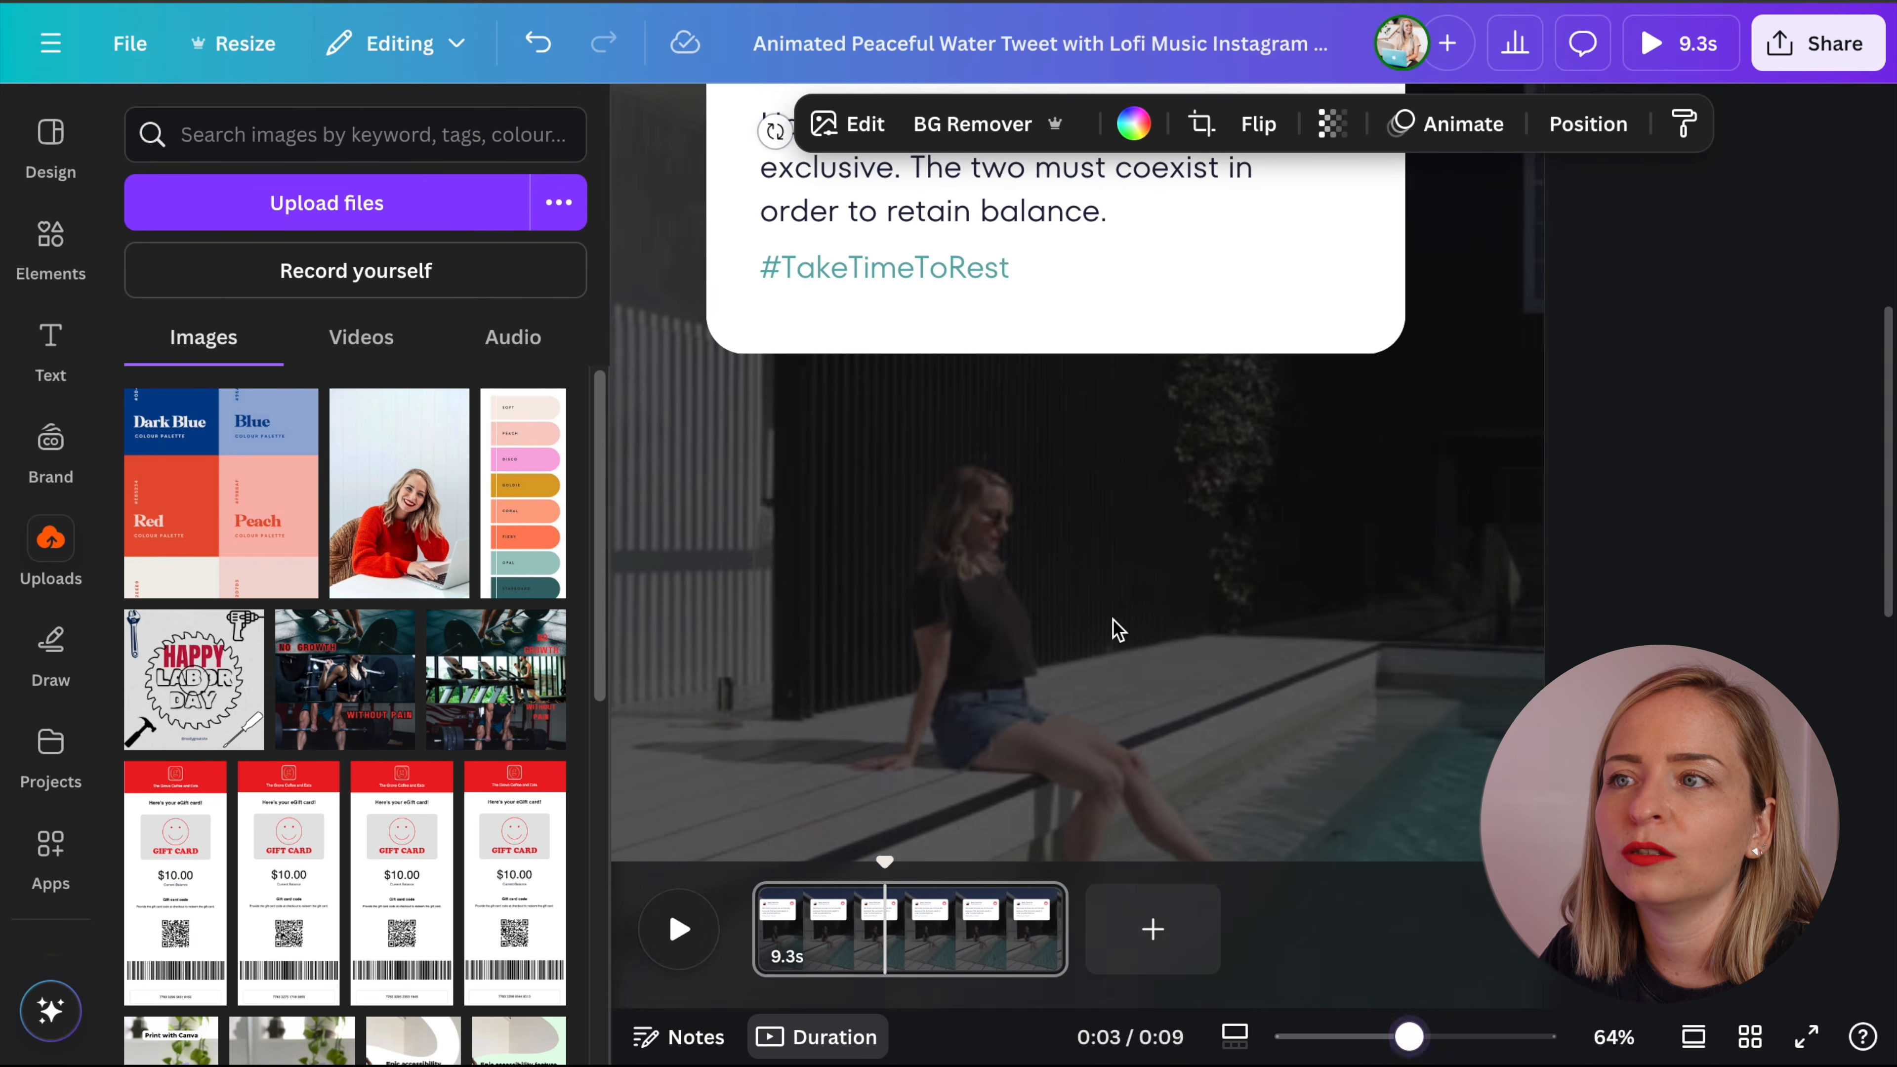
pyautogui.doubleClick(870, 542)
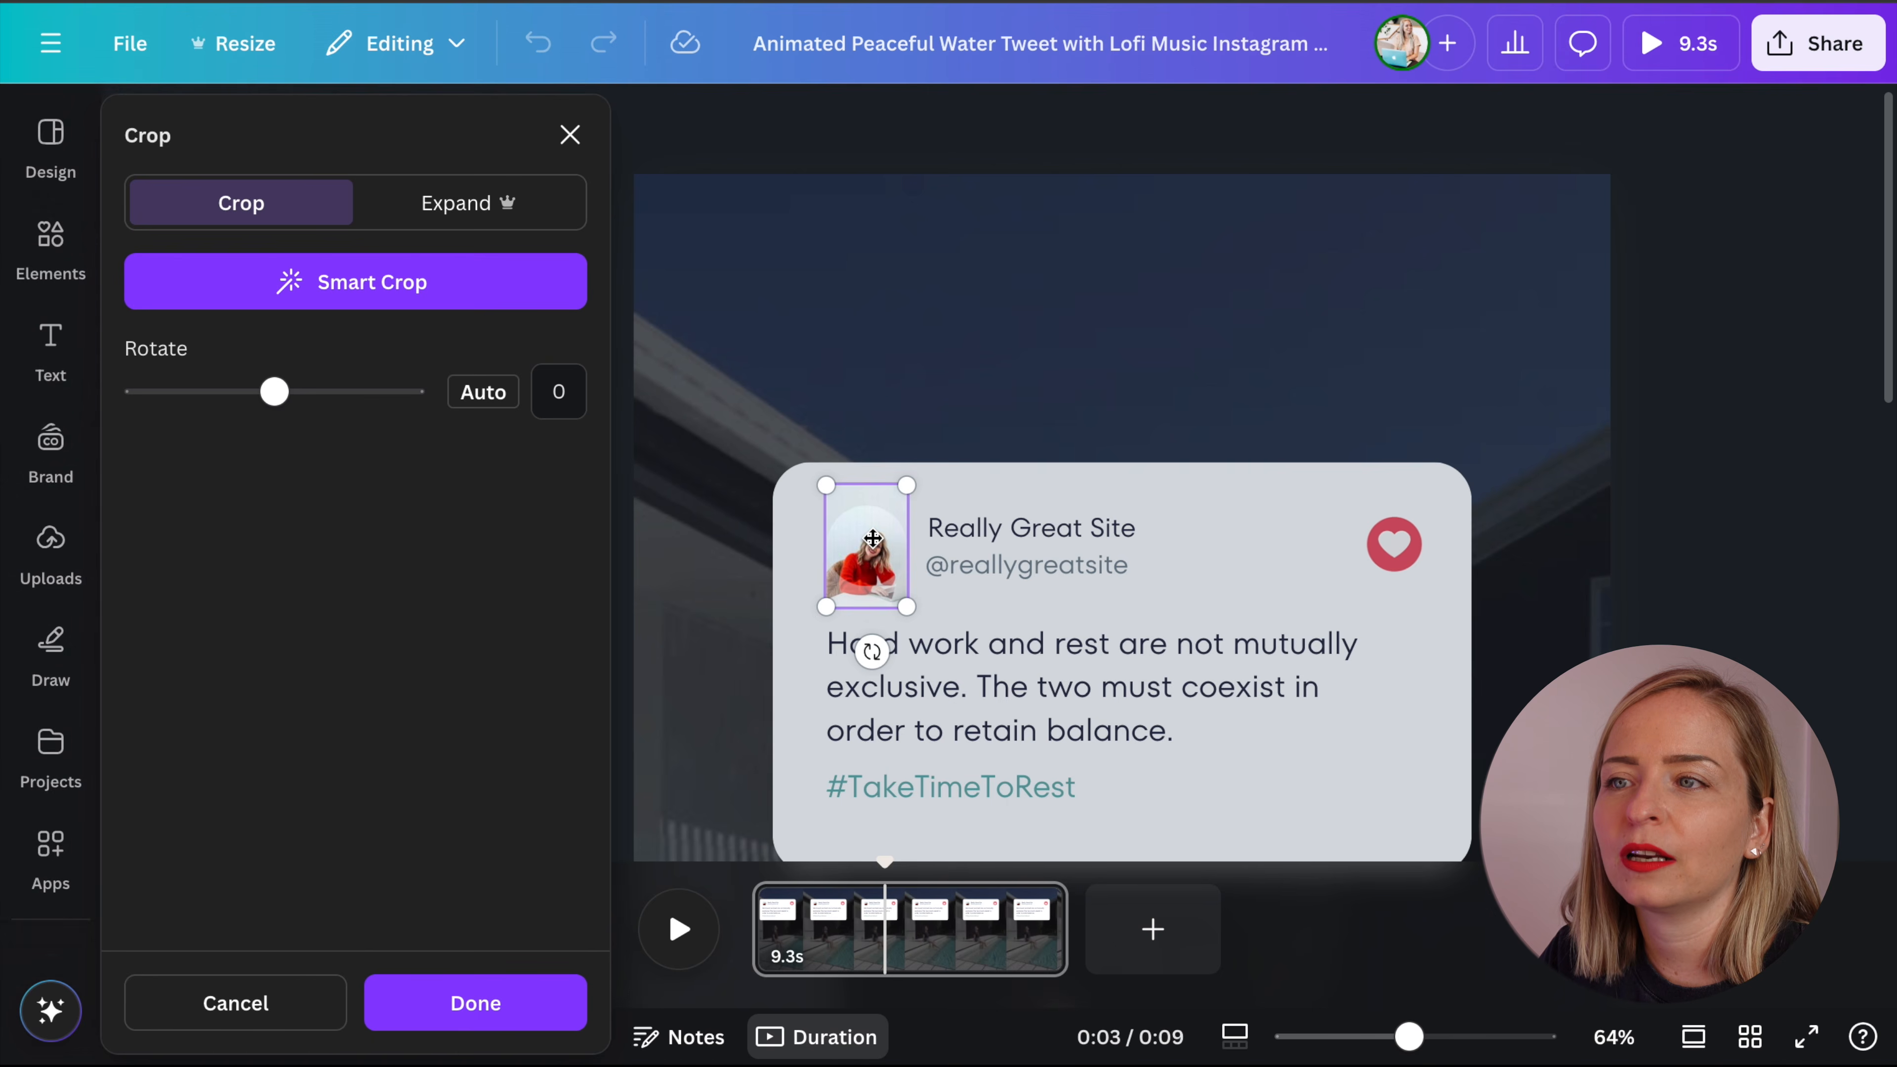
pyautogui.moveTo(927, 466)
pyautogui.mouseDown()
pyautogui.moveTo(949, 440)
pyautogui.moveTo(923, 466)
pyautogui.moveTo(940, 470)
pyautogui.mouseUp()
pyautogui.press('Return')
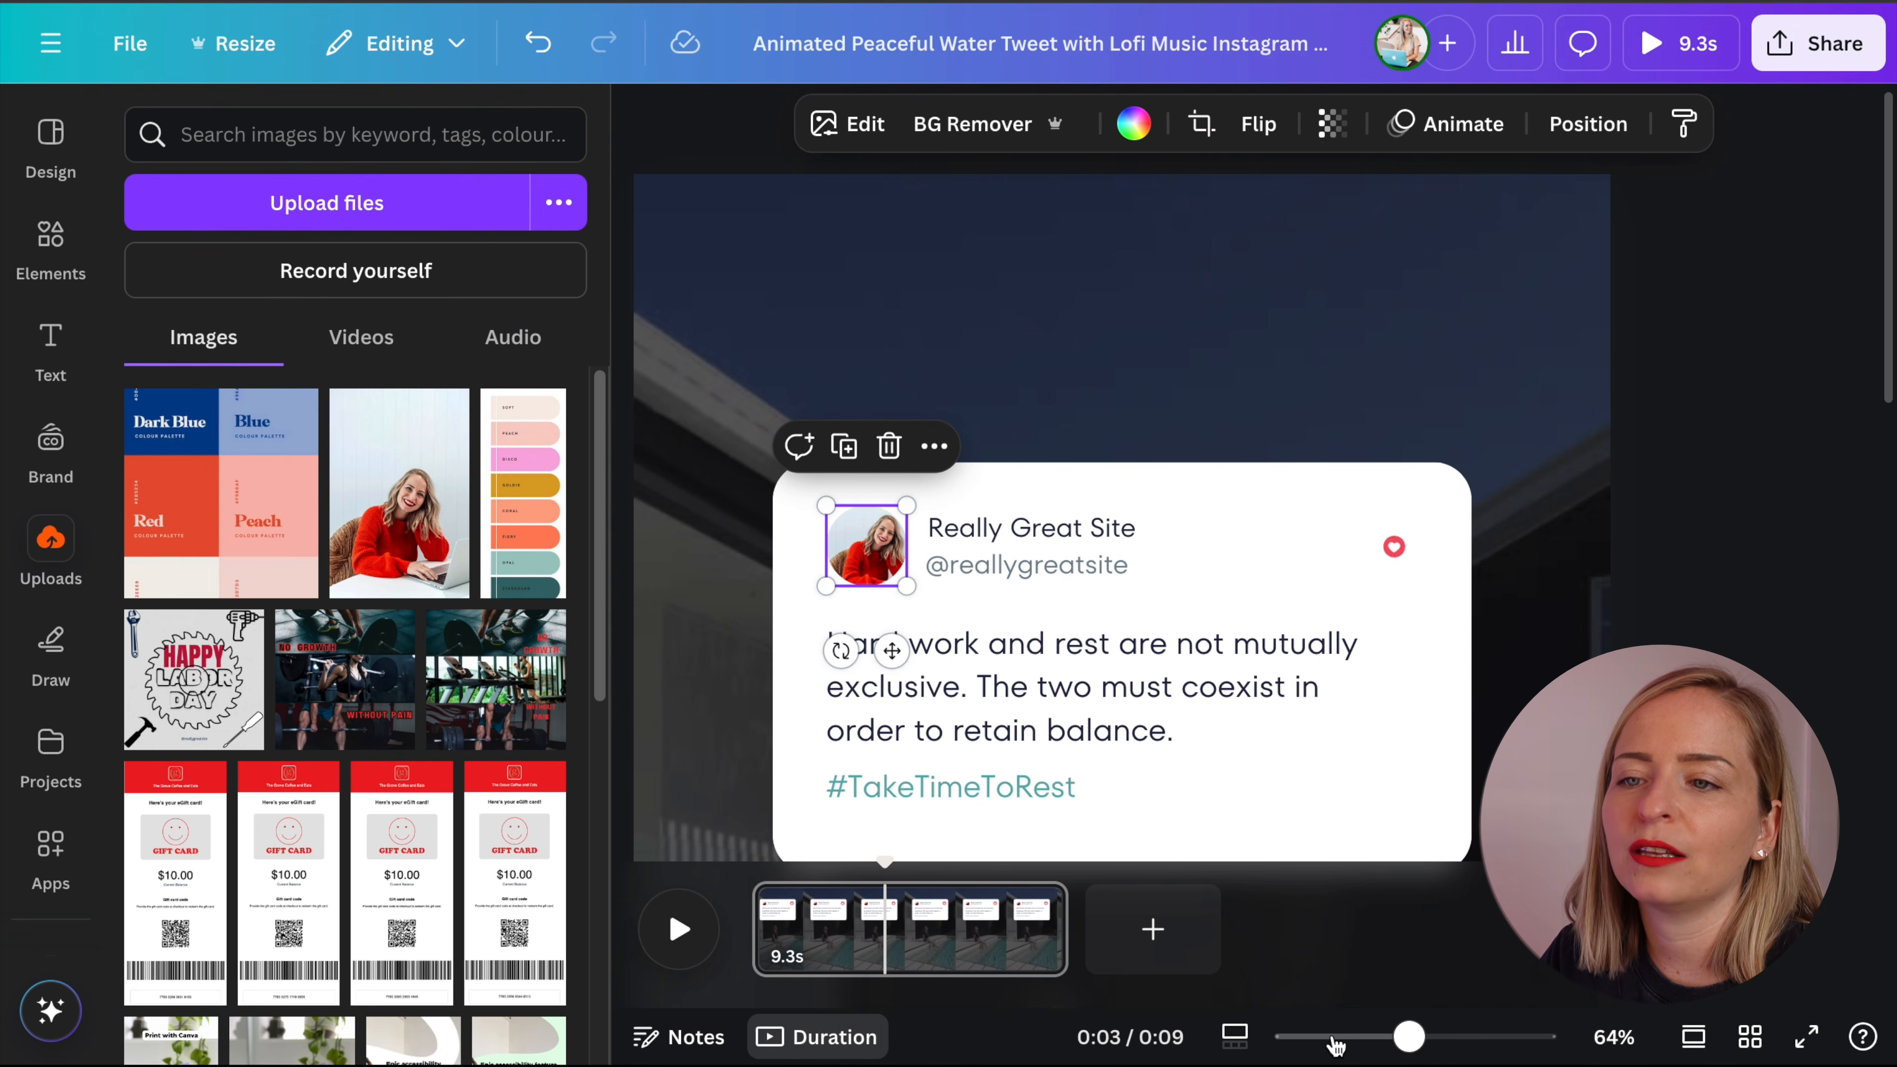
pyautogui.moveTo(1406, 1036); pyautogui.dragTo(1344, 1037)
pyautogui.click(1423, 394)
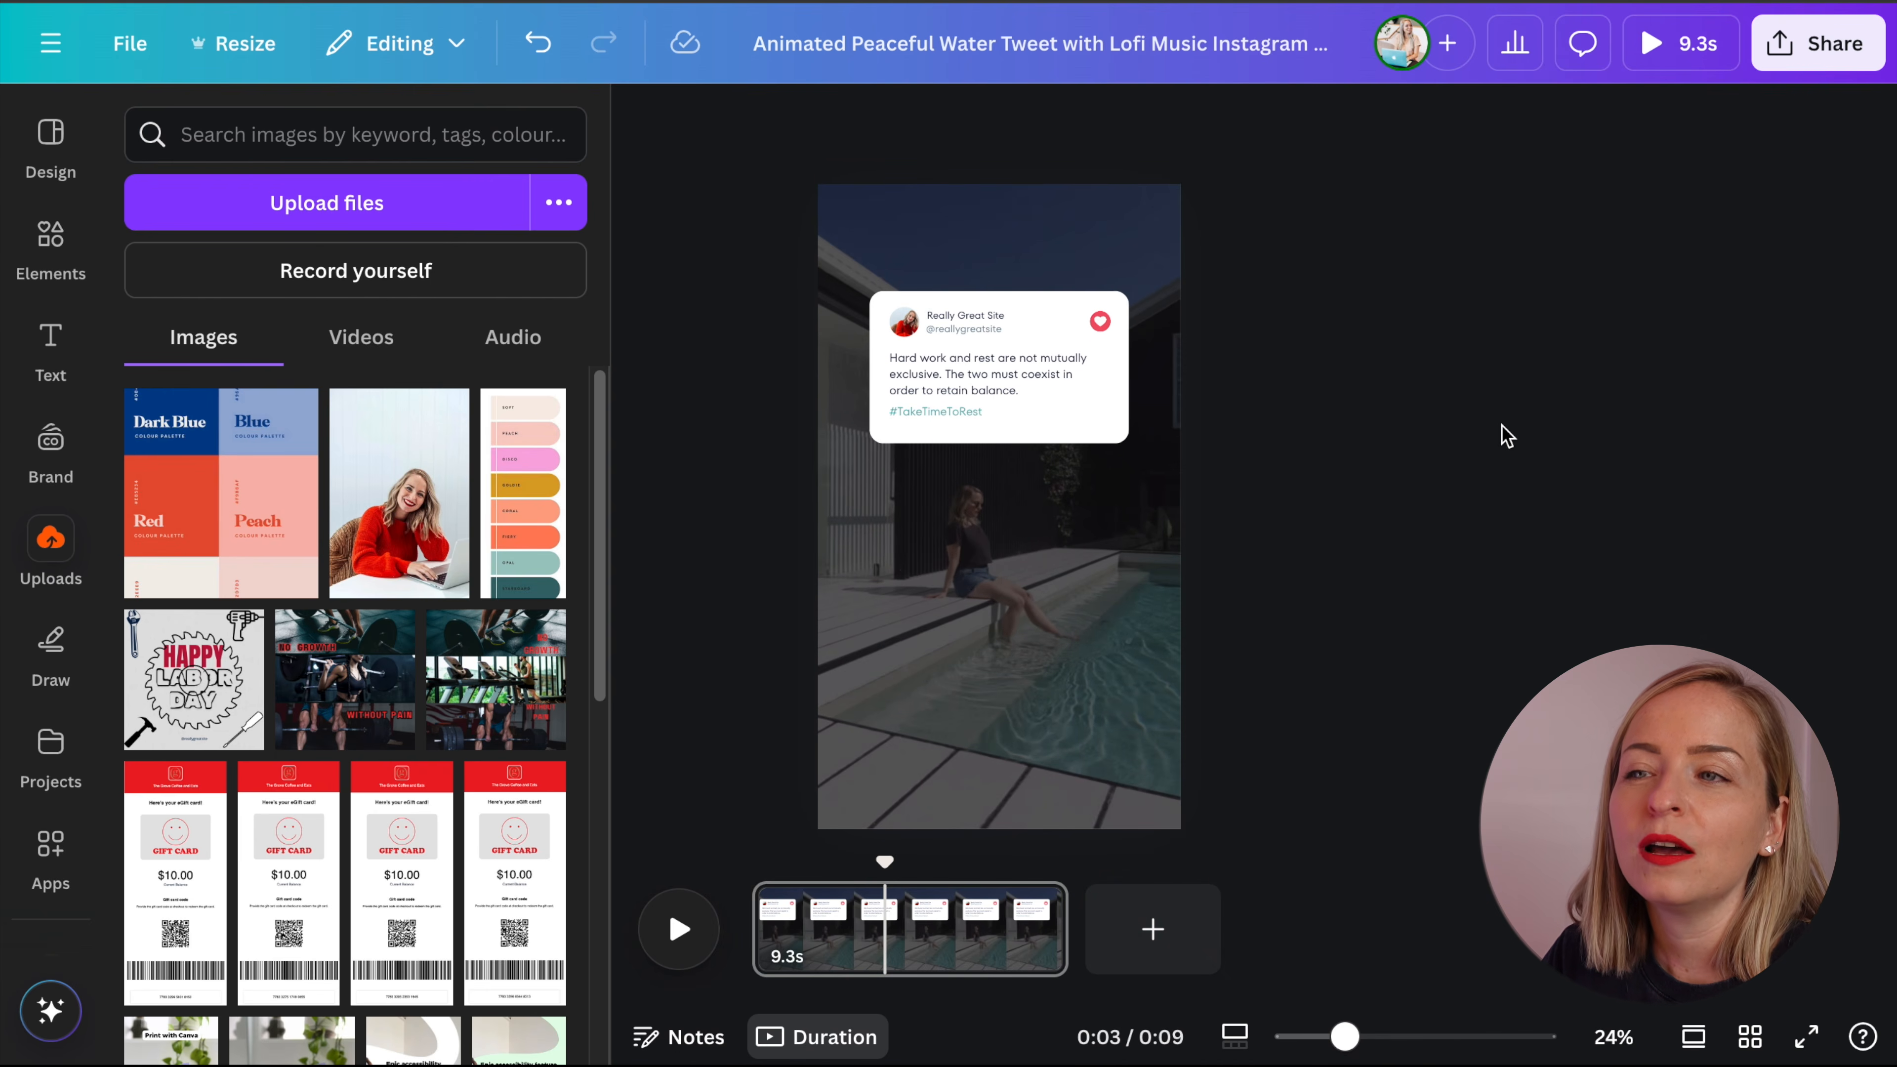
# - Play the reel from the start and brighten the background video by raising its transparency value to near full opacity
pyautogui.moveTo(887, 857); pyautogui.dragTo(764, 859)
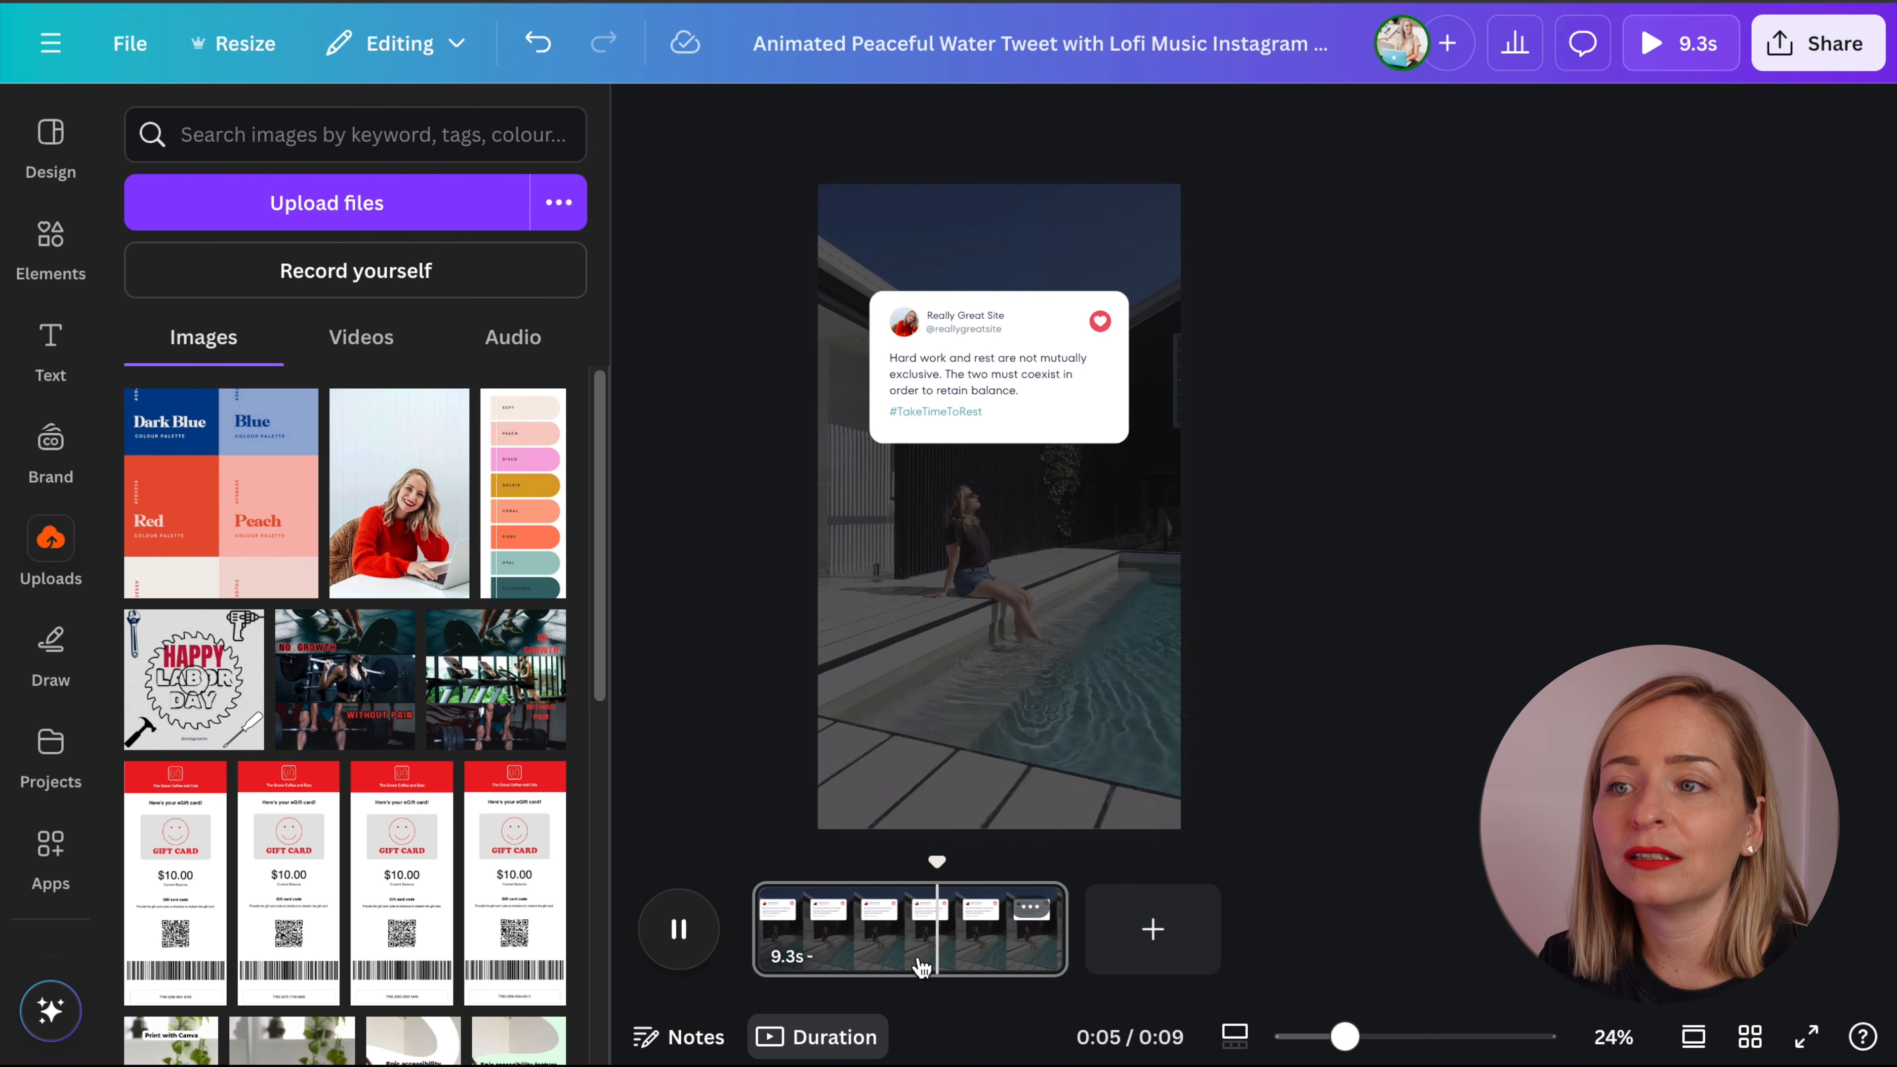
pyautogui.click(1046, 628)
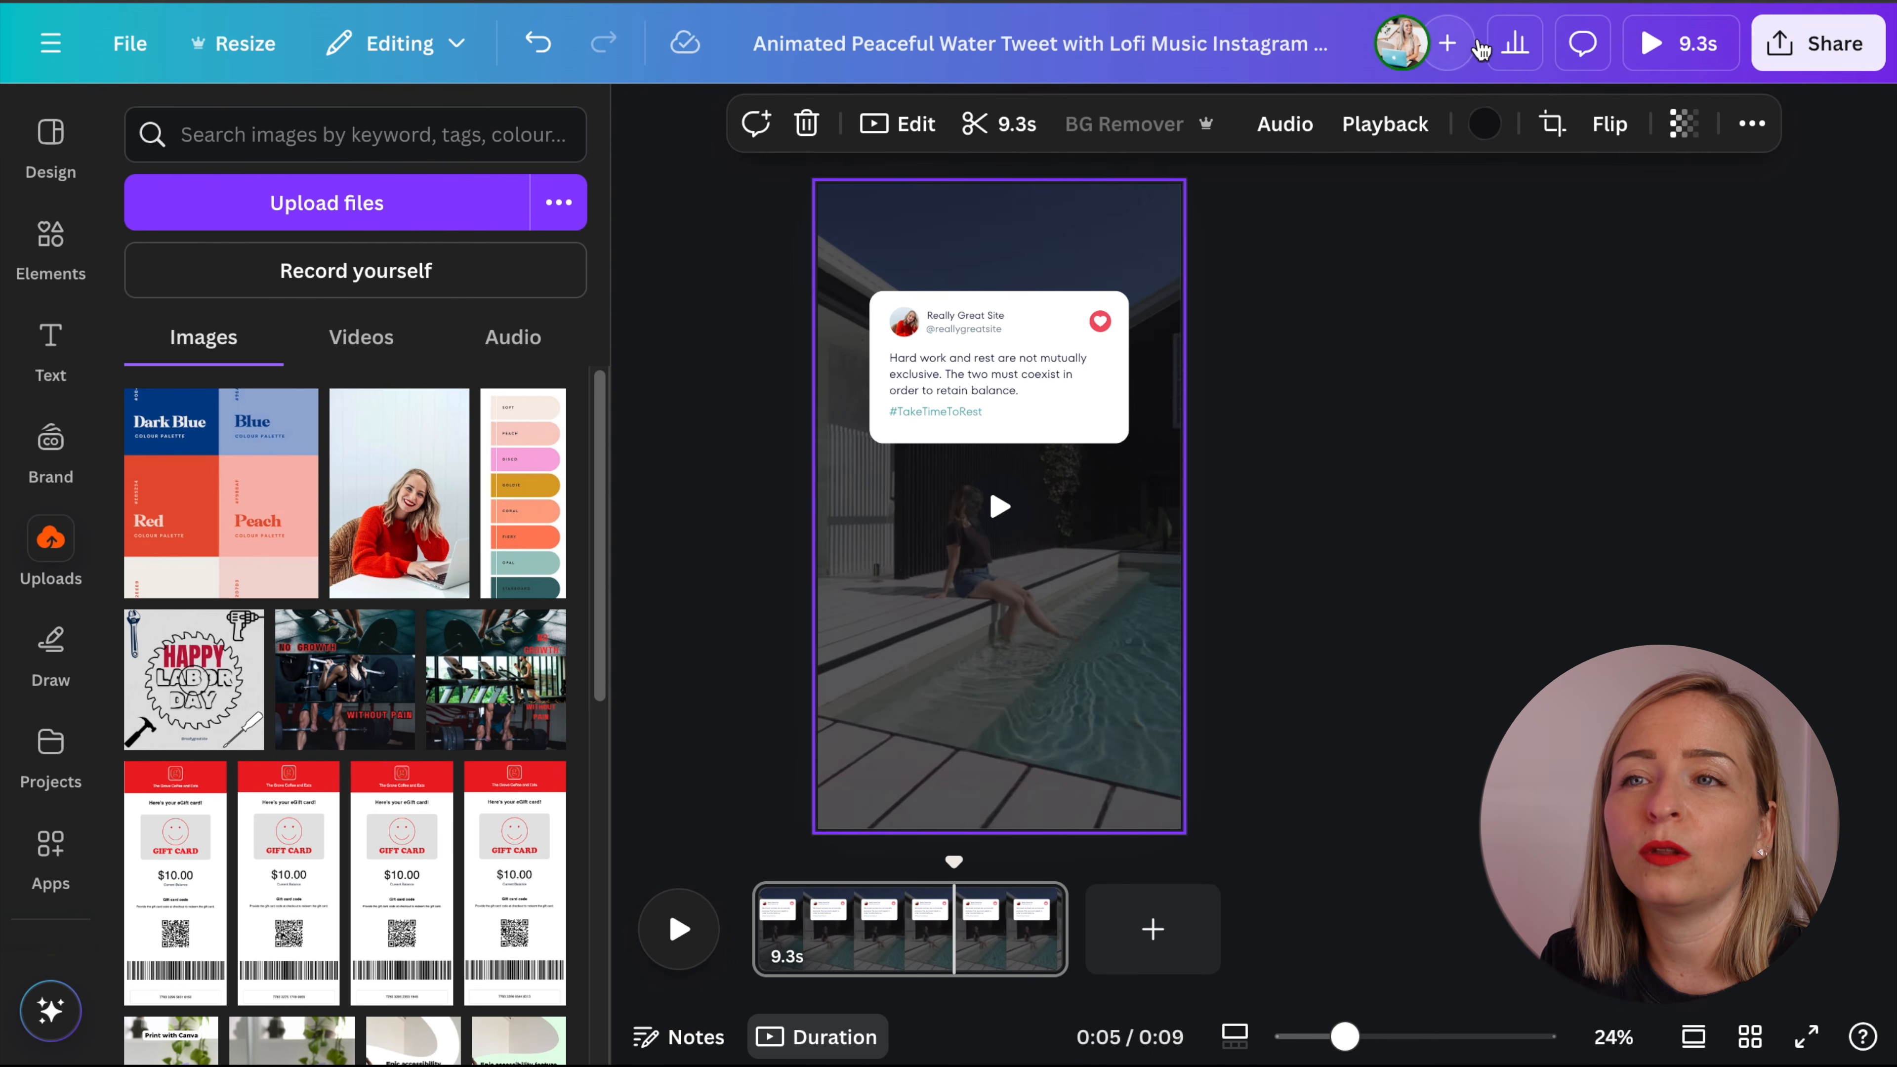
pyautogui.click(1669, 131)
pyautogui.moveTo(1613, 238); pyautogui.dragTo(1727, 240)
pyautogui.click(1629, 441)
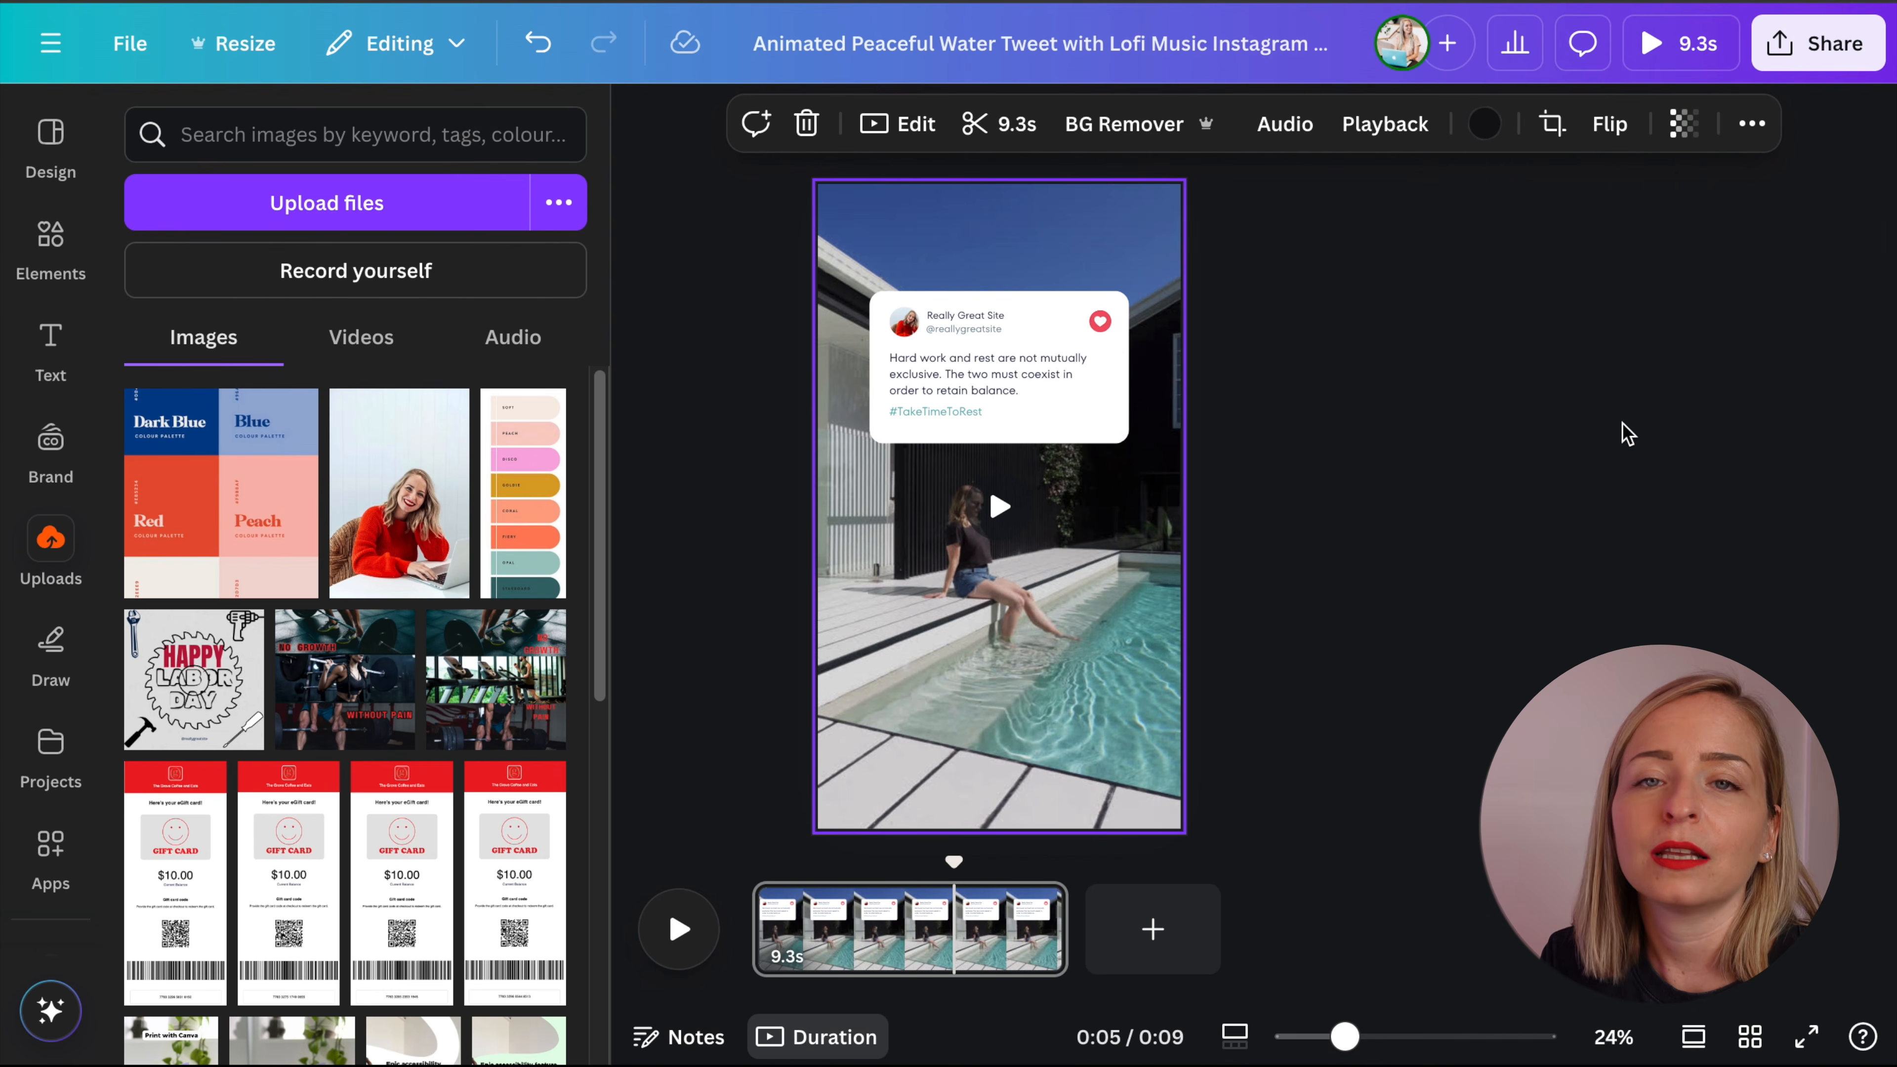